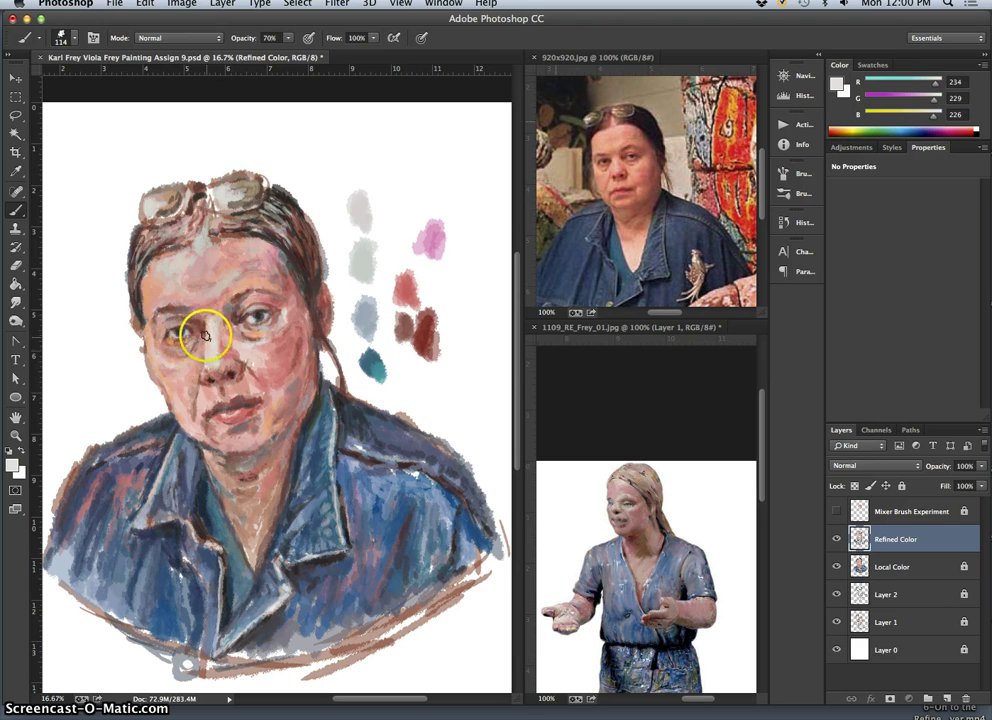
- Refine the right-hand eye on the Refined Color layer, sampling its dark tones for the iris and pale grey for the highlight
alt+click(258, 316)
alt+click(258, 317)
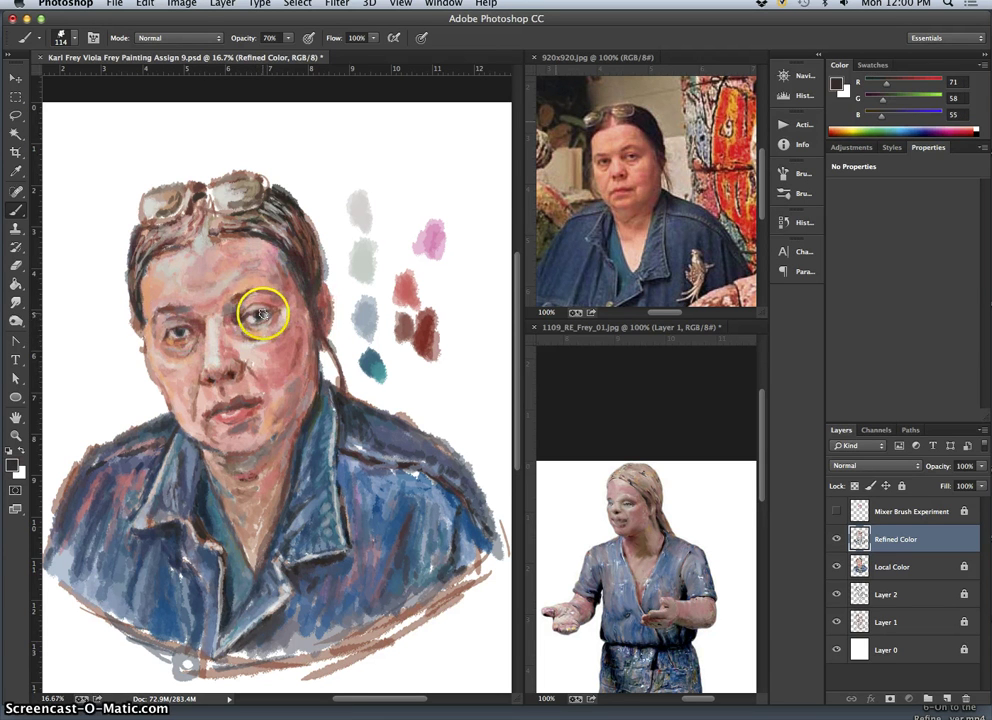
alt+click(261, 313)
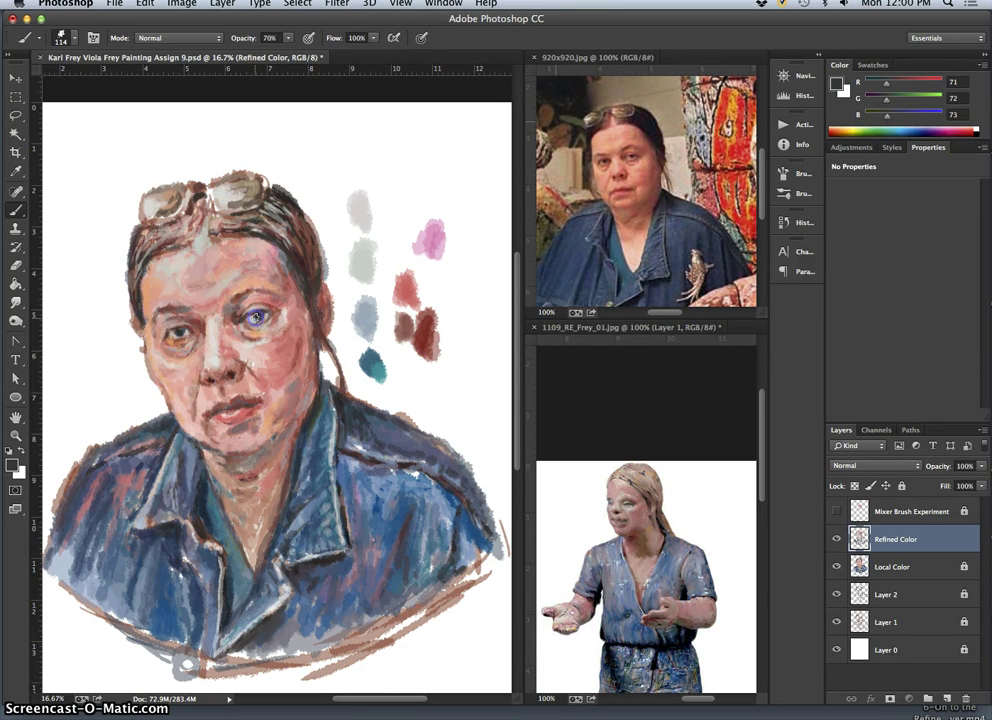
click(256, 318)
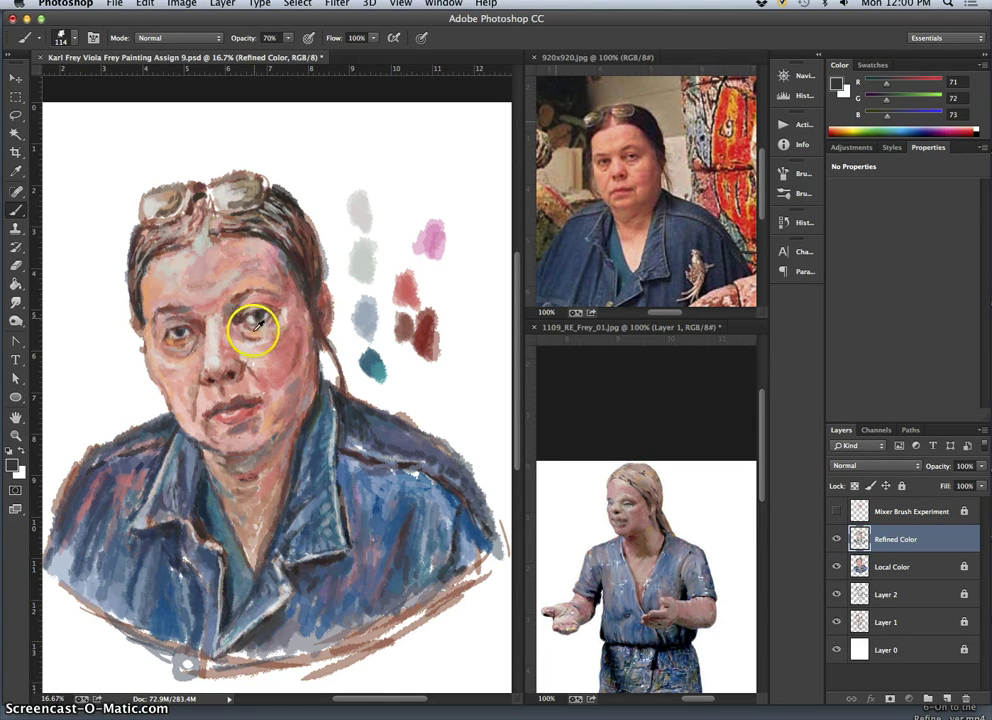
alt+click(258, 315)
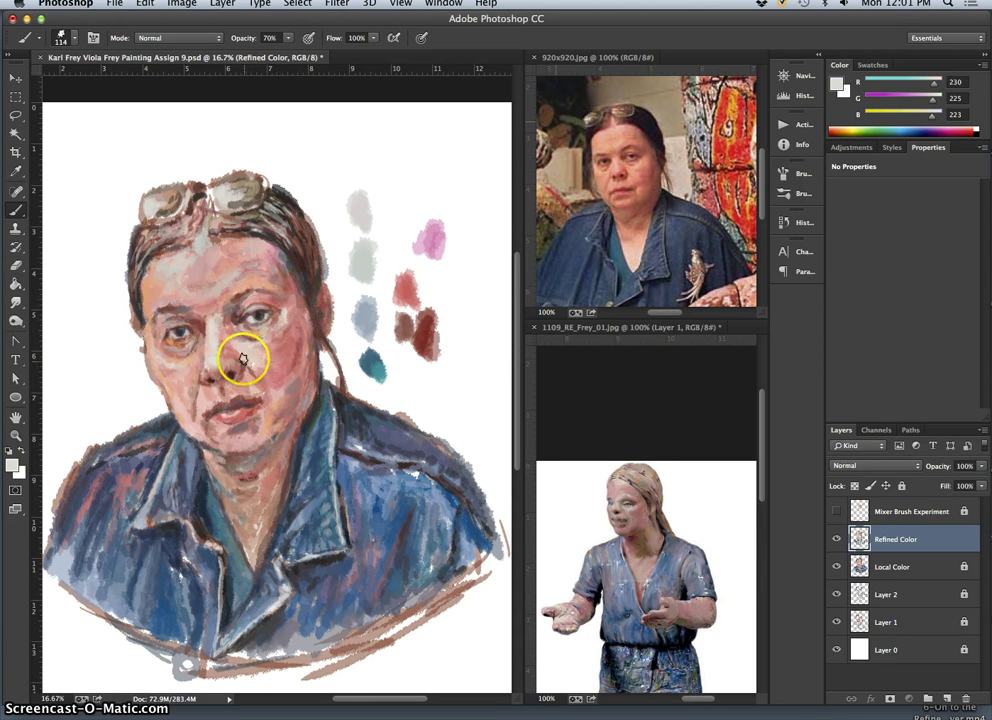
- Darken the left-hand eye's pupil and inner corner with dark tones sampled from the other eye and the hair
alt+click(261, 314)
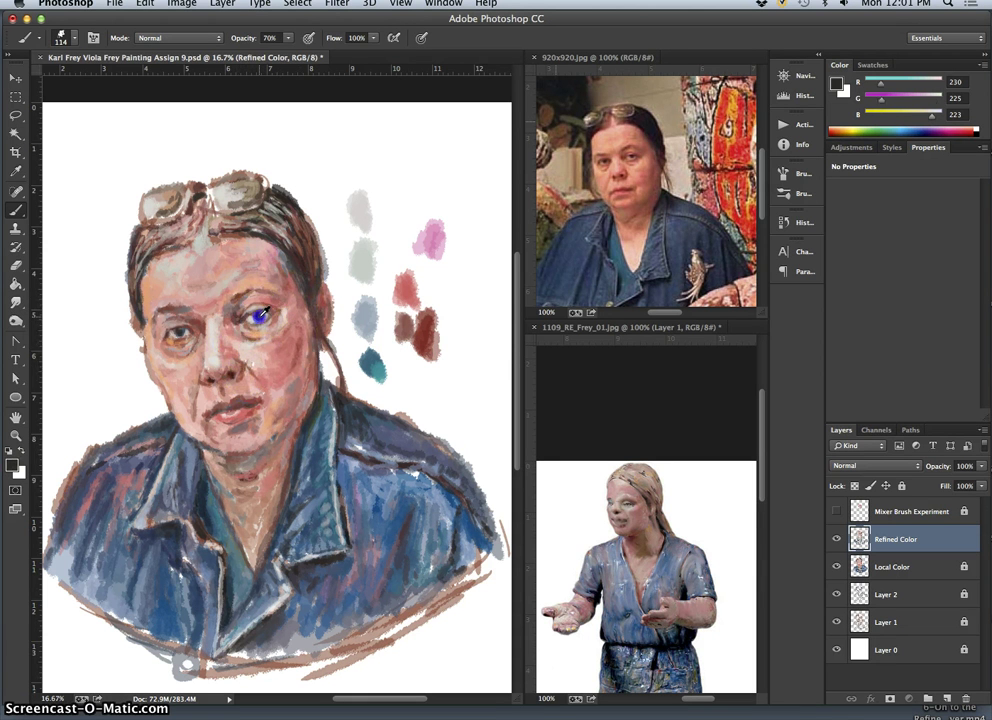
click(179, 332)
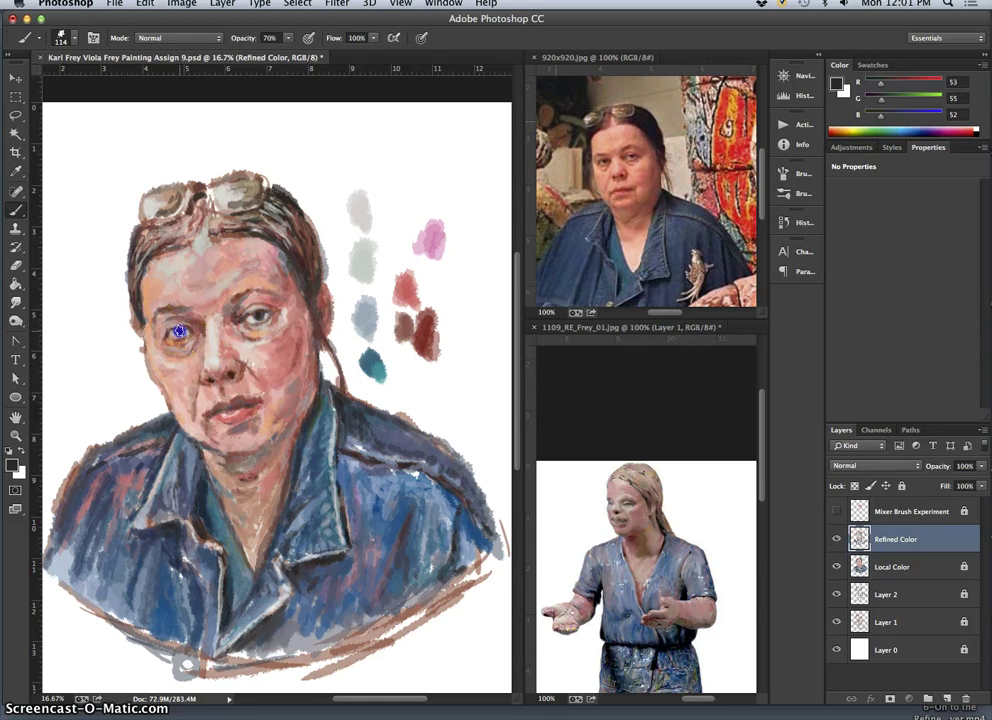
alt+click(283, 195)
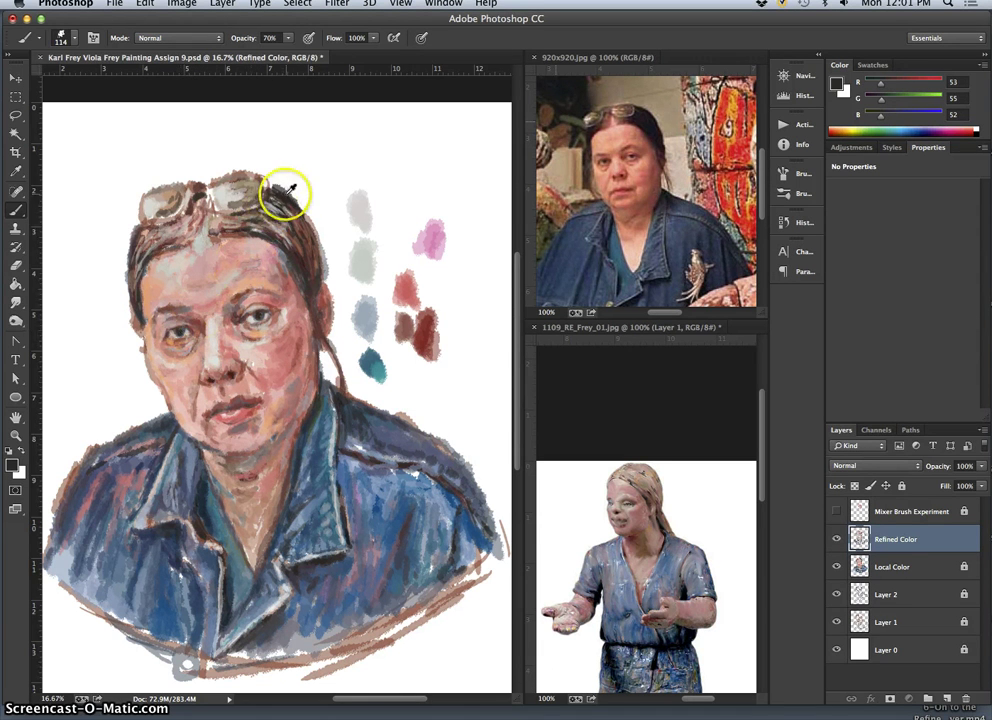
click(195, 321)
mouse_move(195, 321)
mouse_down()
mouse_move(177, 317)
mouse_move(181, 330)
mouse_up()
click(181, 329)
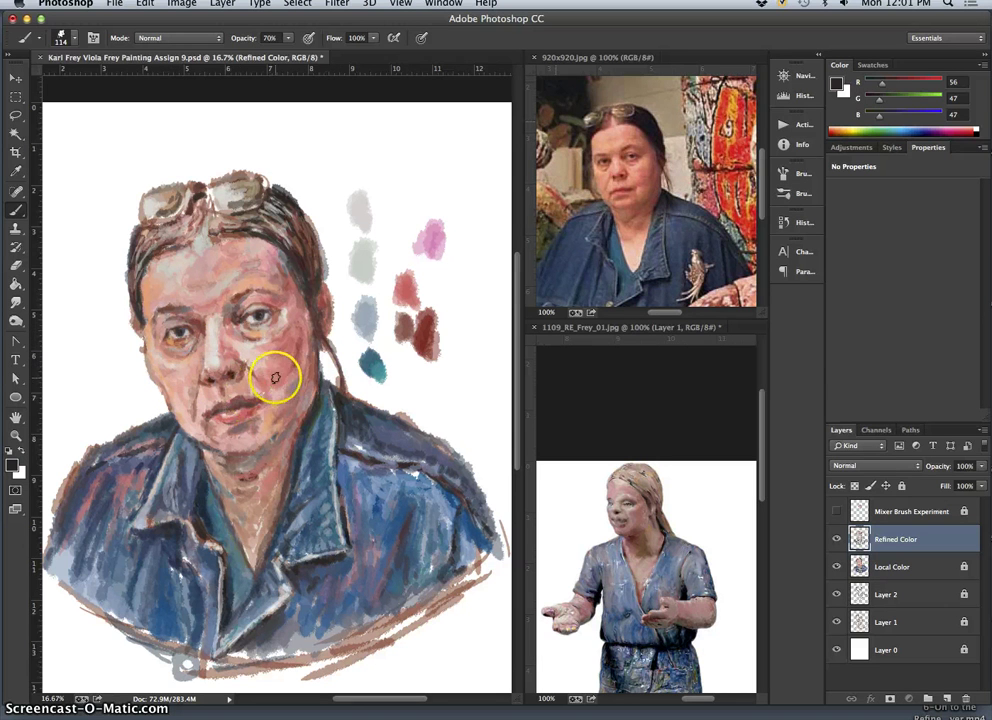
- Accent the line and corner of the lips, then the hair and glasses frames, with the dark brown (RGB 56, 47, 47)
click(240, 405)
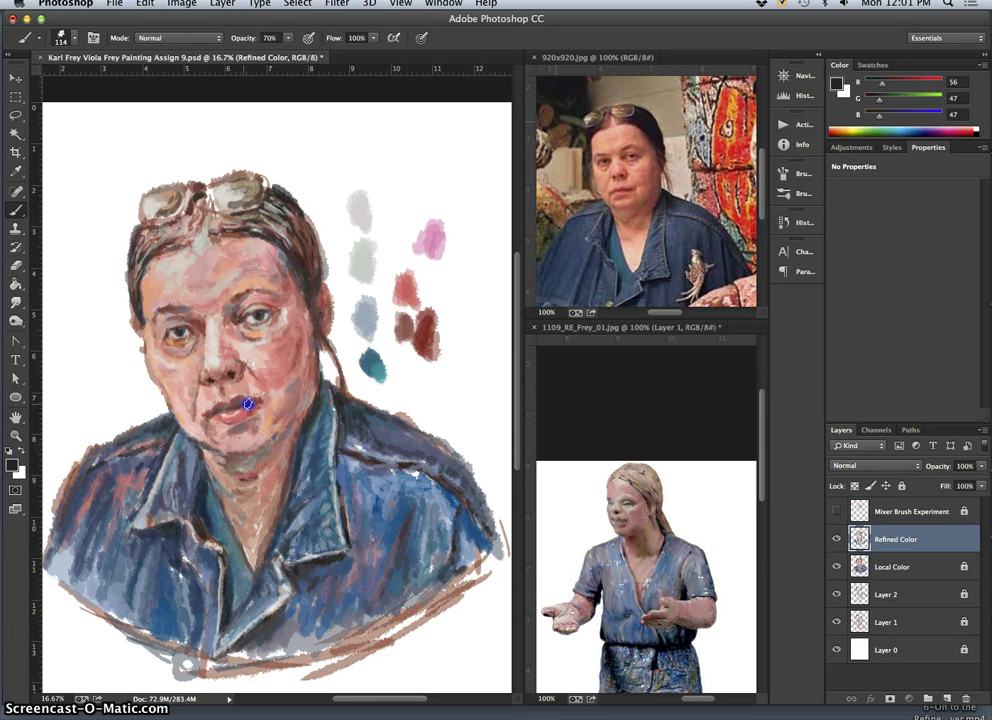
drag(257, 402, 253, 406)
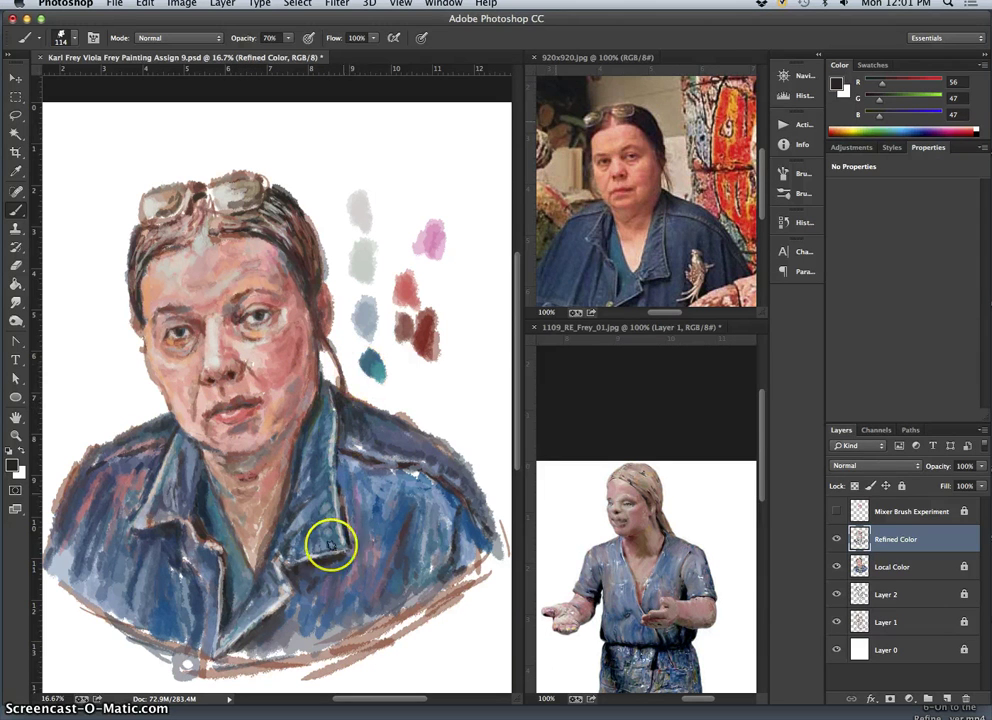
mouse_move(270, 220)
mouse_down()
mouse_move(310, 261)
mouse_move(308, 226)
mouse_move(302, 290)
mouse_move(275, 188)
mouse_move(297, 224)
mouse_move(271, 188)
mouse_up()
mouse_move(206, 195)
mouse_down()
mouse_move(190, 224)
mouse_move(210, 268)
mouse_move(183, 196)
mouse_up()
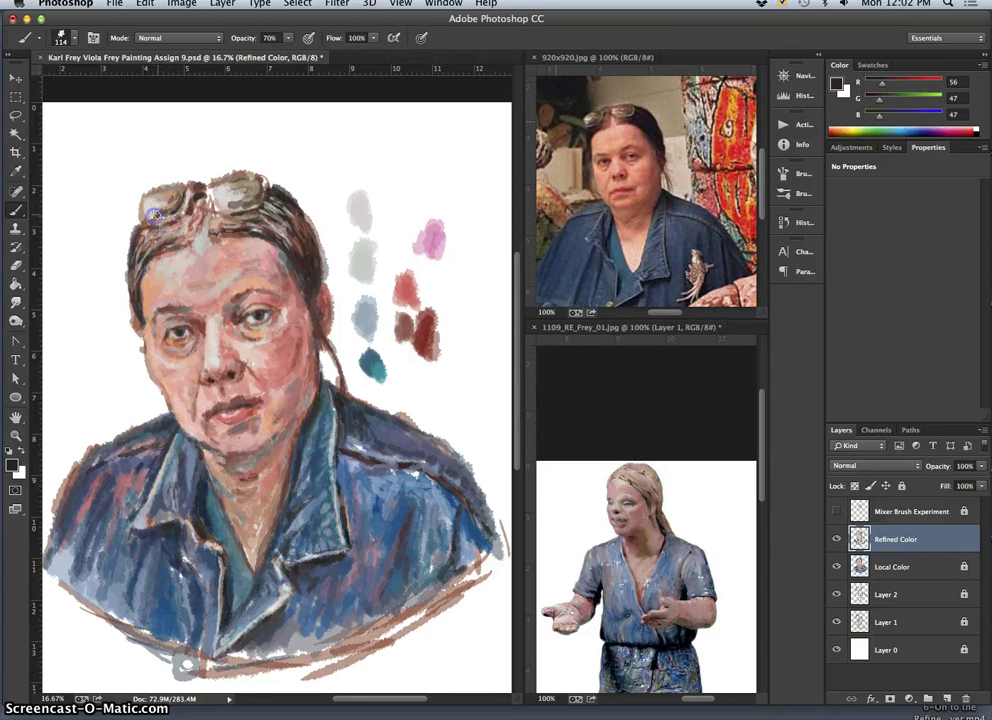
mouse_move(170, 211)
mouse_down()
mouse_move(179, 178)
mouse_move(211, 194)
mouse_move(172, 188)
mouse_move(198, 178)
mouse_move(182, 177)
mouse_move(175, 196)
mouse_up()
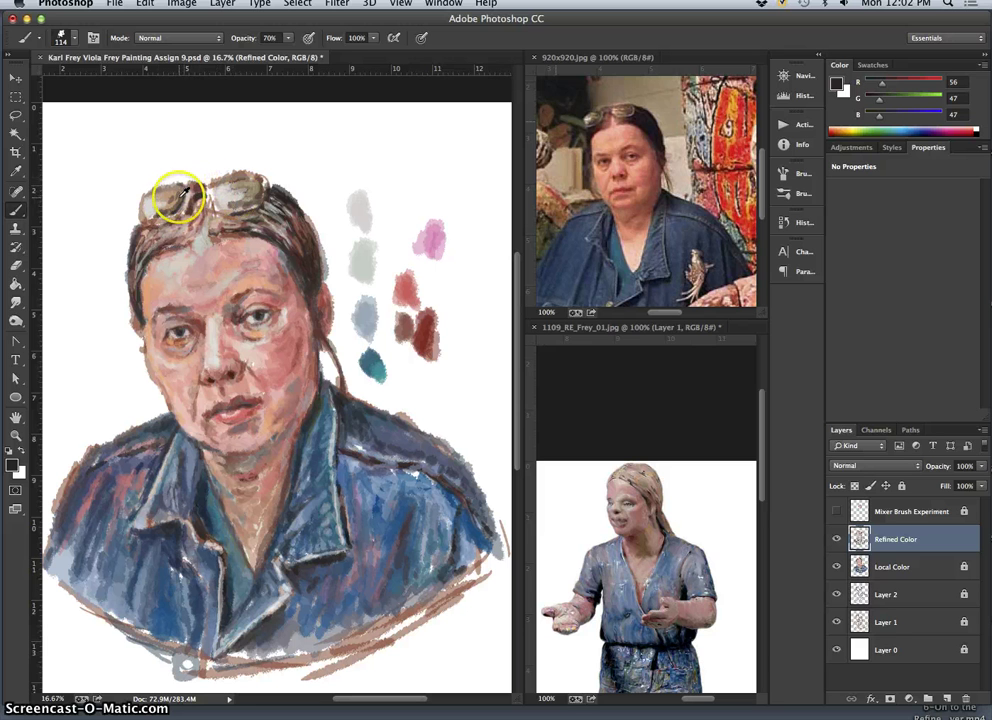
- Sample a slate blue (RGB 106, 140, 159) and paint it around the left lens and along the top edge of the glasses
alt+click(179, 195)
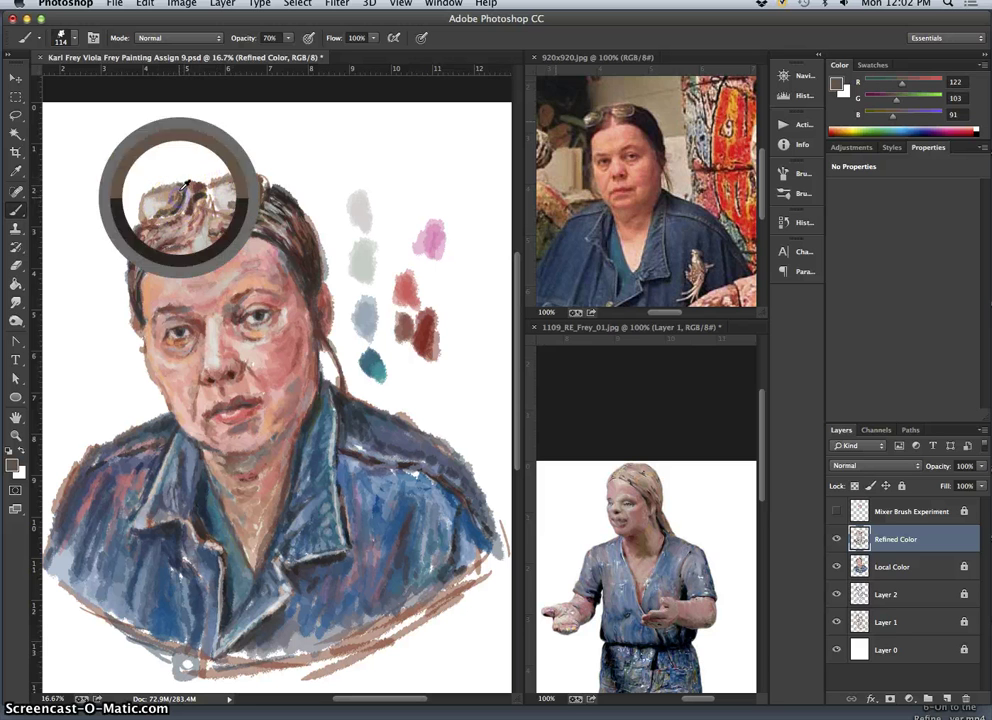
alt+click(370, 350)
click(180, 188)
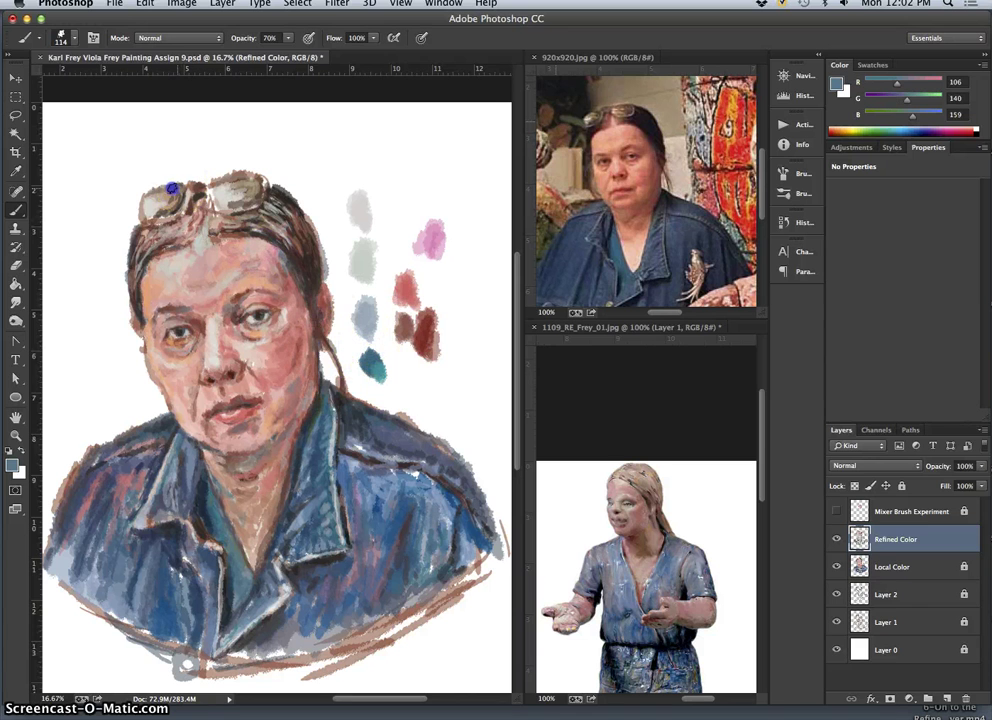
click(129, 238)
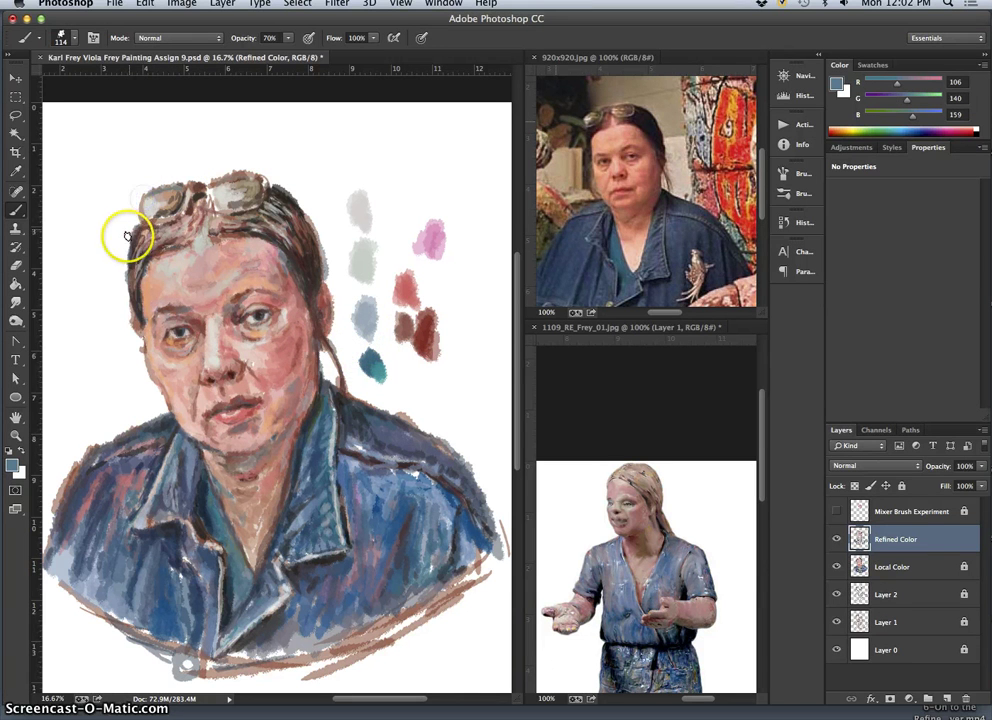
click(140, 199)
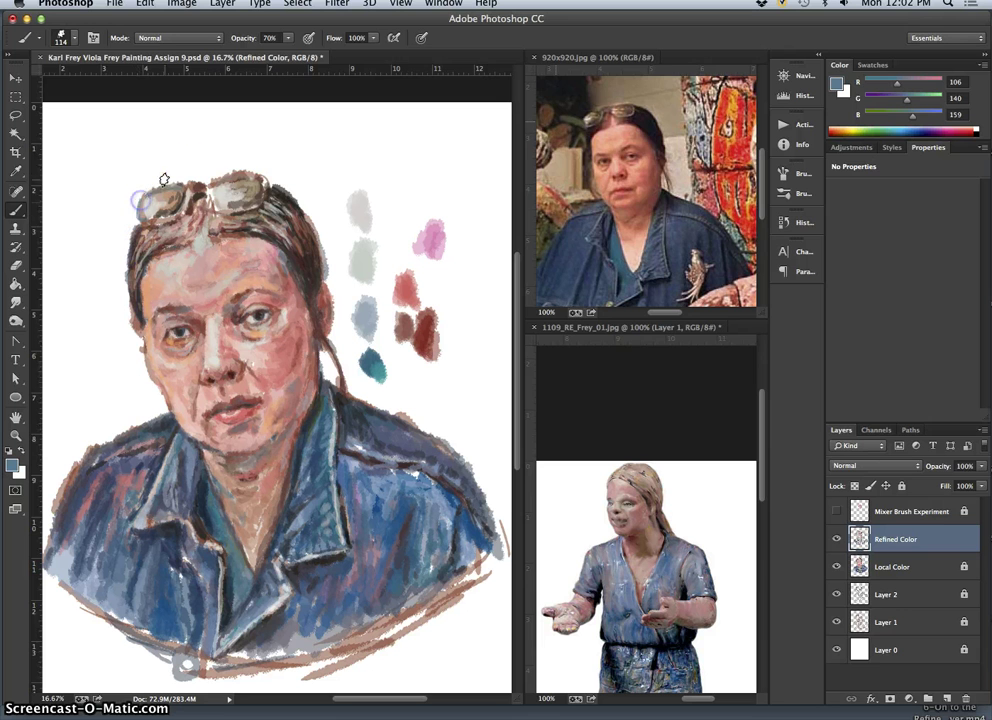
mouse_move(164, 180)
mouse_down()
mouse_move(268, 193)
mouse_move(244, 188)
mouse_move(259, 170)
mouse_move(256, 198)
mouse_move(251, 174)
mouse_up()
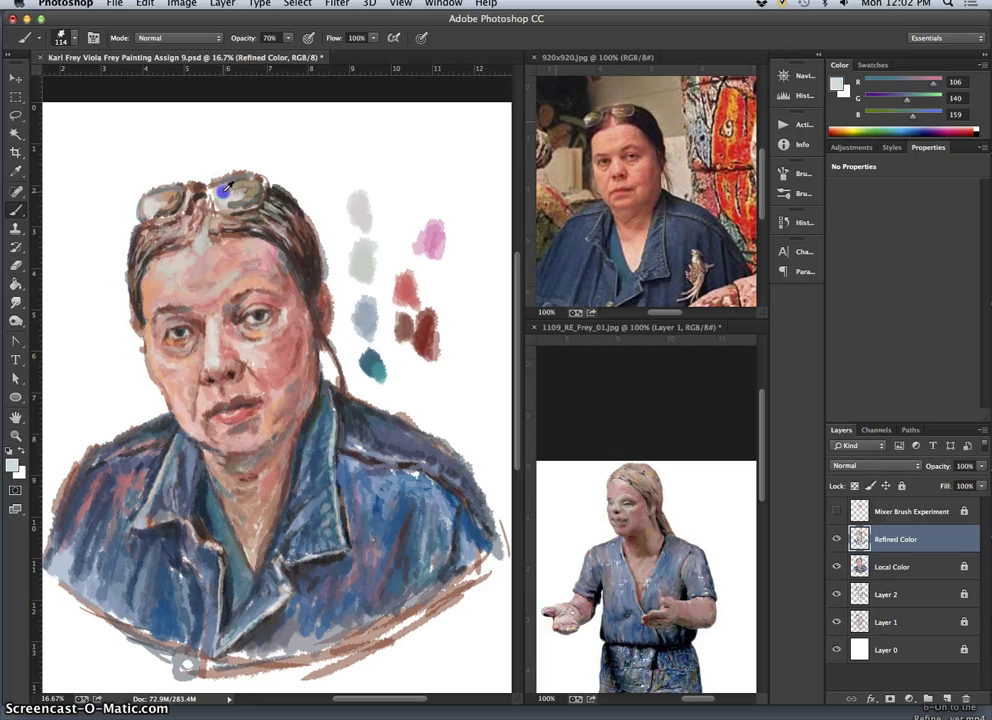
- Paint light reflections across both lenses of the glasses, sampling pale tones from the painting and photo and finishing with white
alt+click(218, 185)
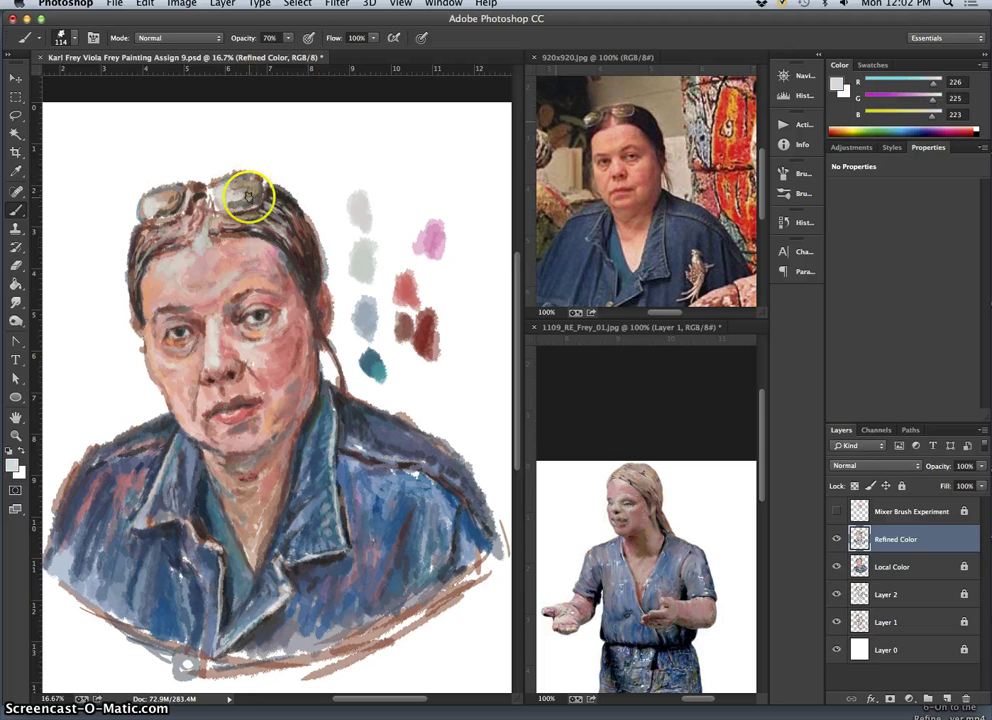
alt+click(614, 106)
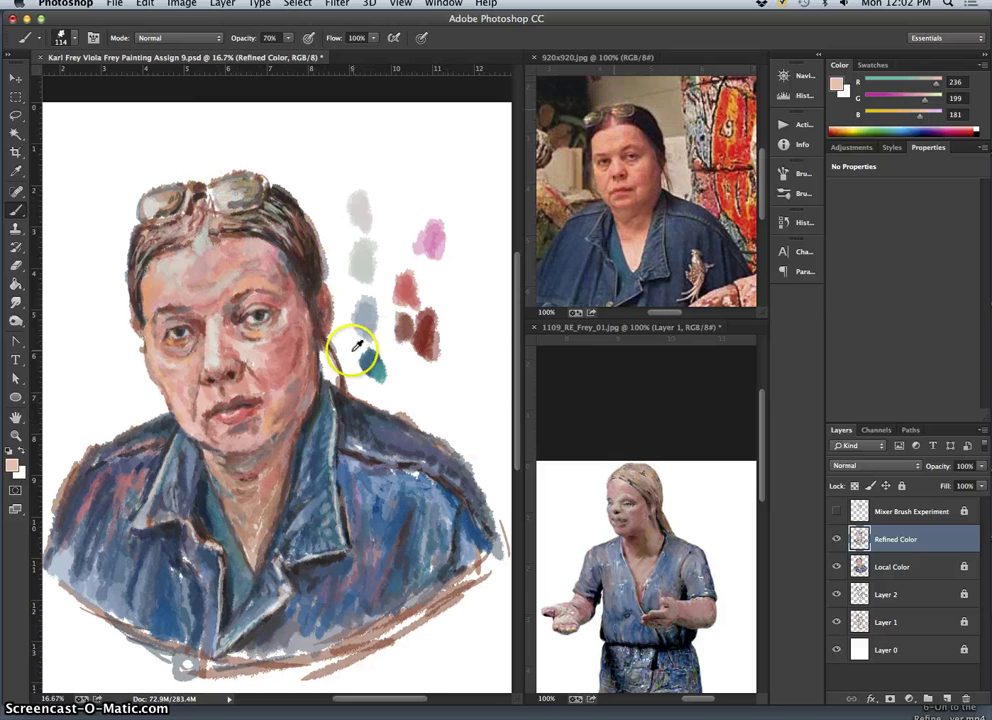
alt+click(217, 190)
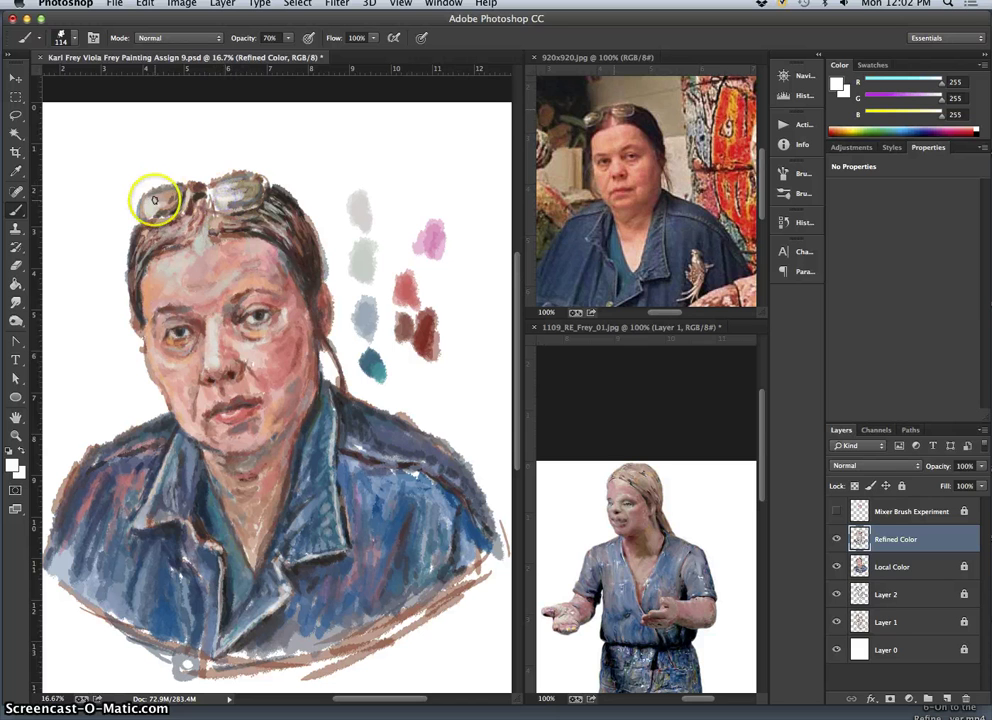
mouse_move(143, 206)
mouse_down()
mouse_move(239, 195)
mouse_move(255, 182)
mouse_move(224, 190)
mouse_move(239, 190)
mouse_up()
- Rework the bridge and the right lens's lower rim with sampled browns and pale grey (RGB 223, 220, 217)
alt+click(198, 200)
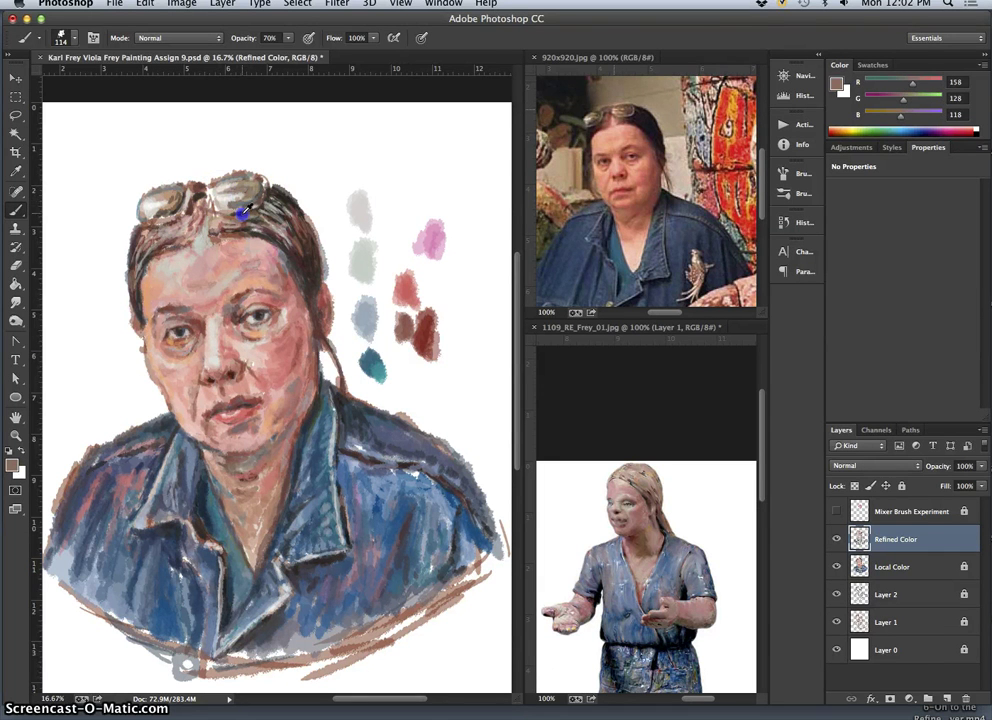
alt+click(242, 209)
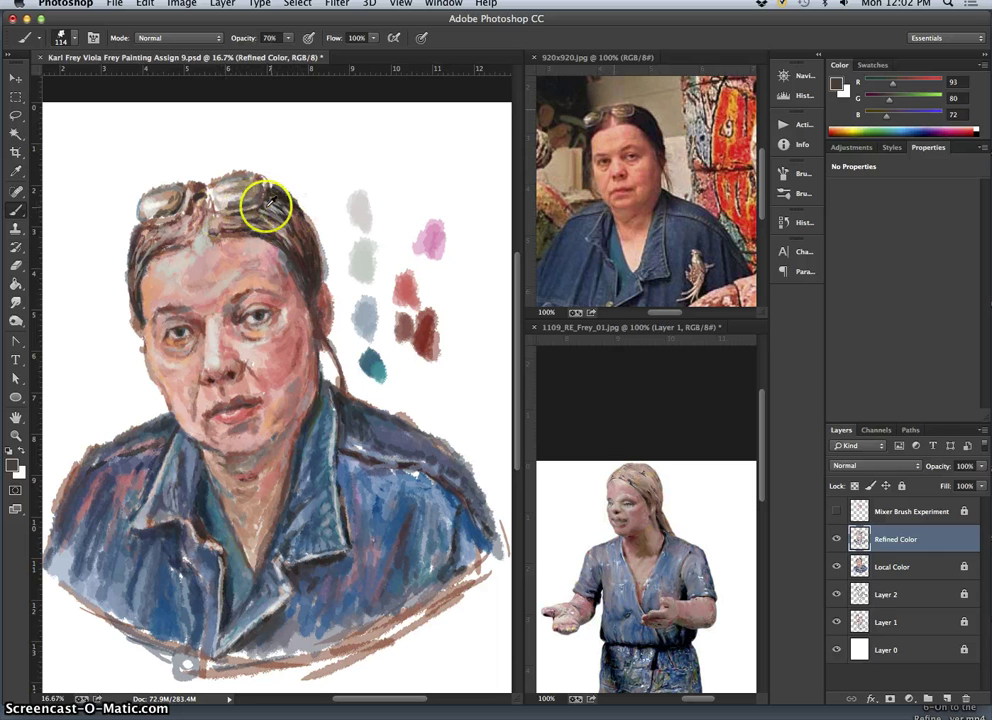
alt+click(225, 203)
alt+click(224, 208)
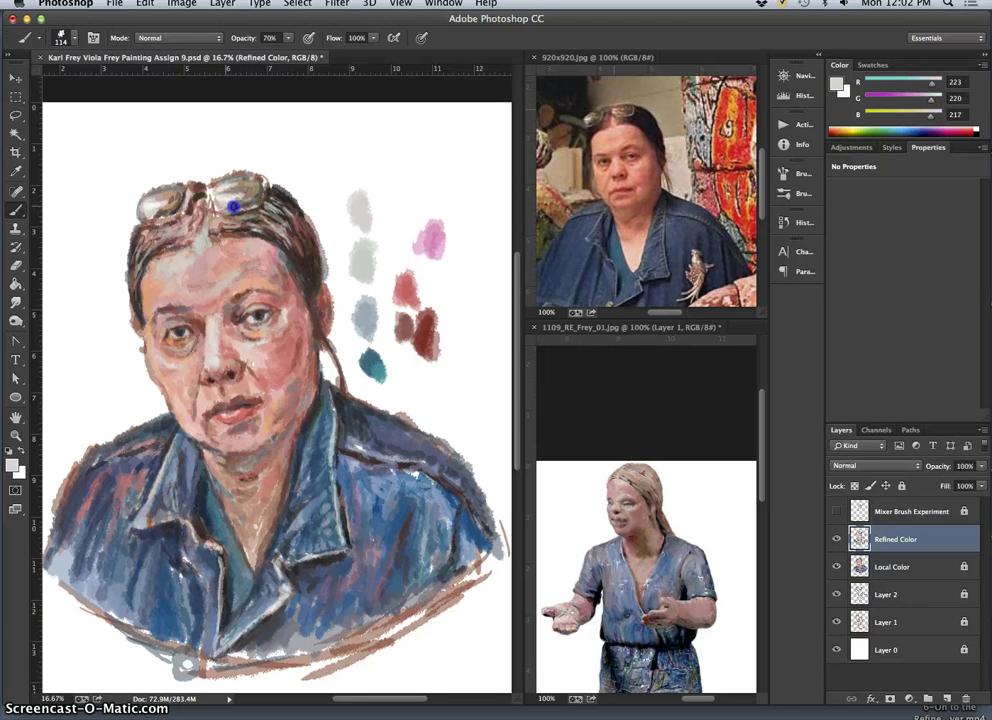
- Paint pure white highlights along the right lens's outer rim, the bridge and the left lens's lower rim
alt+click(264, 183)
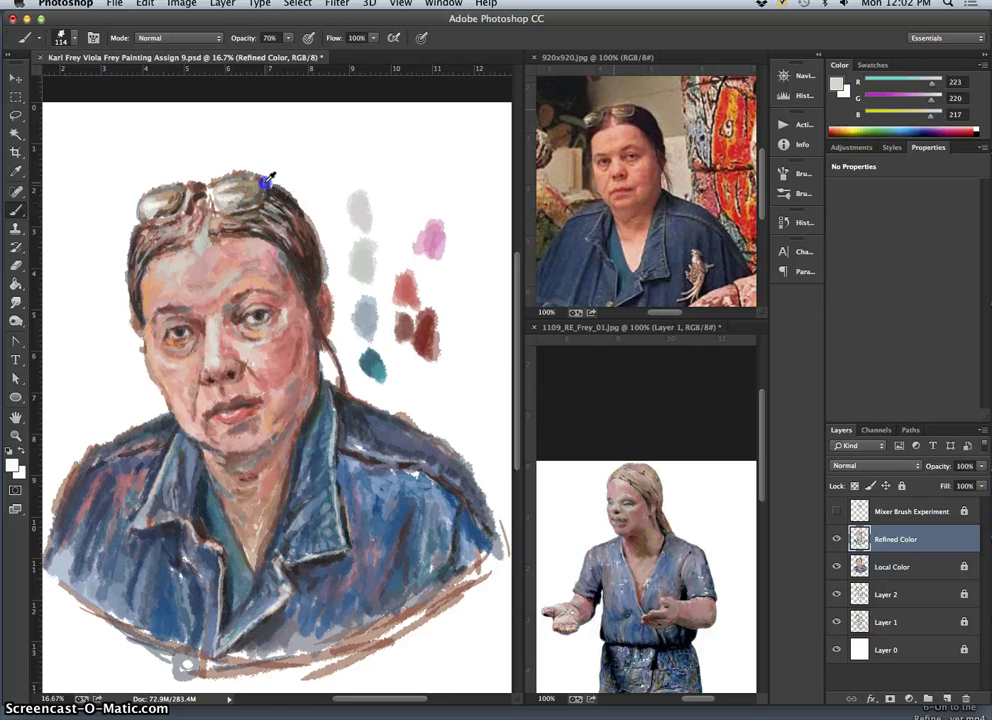
click(265, 181)
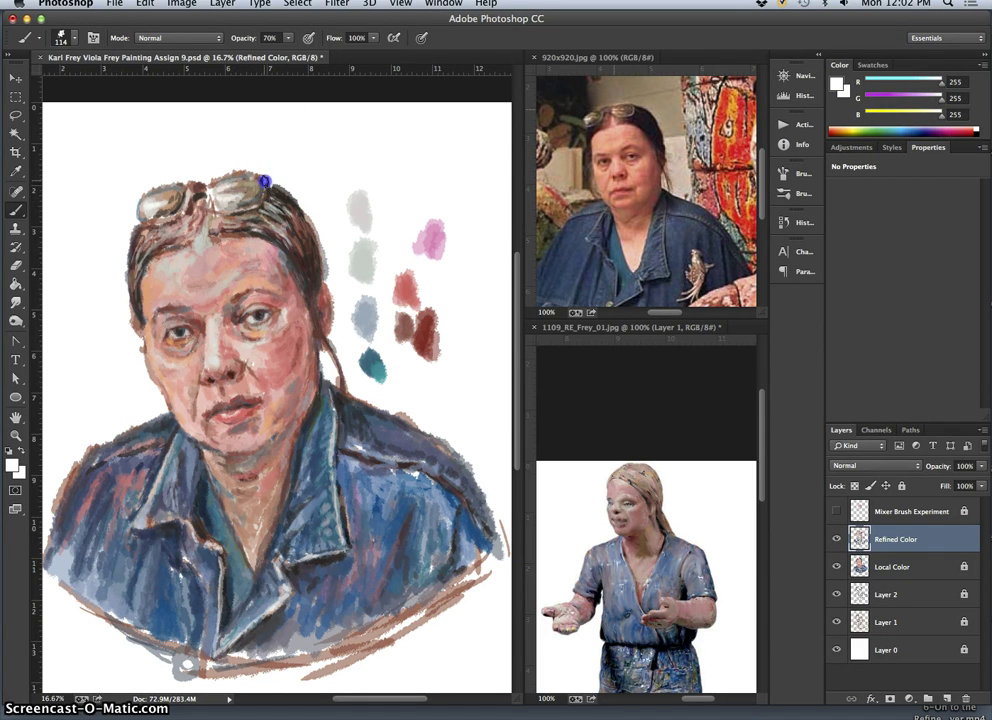
click(262, 181)
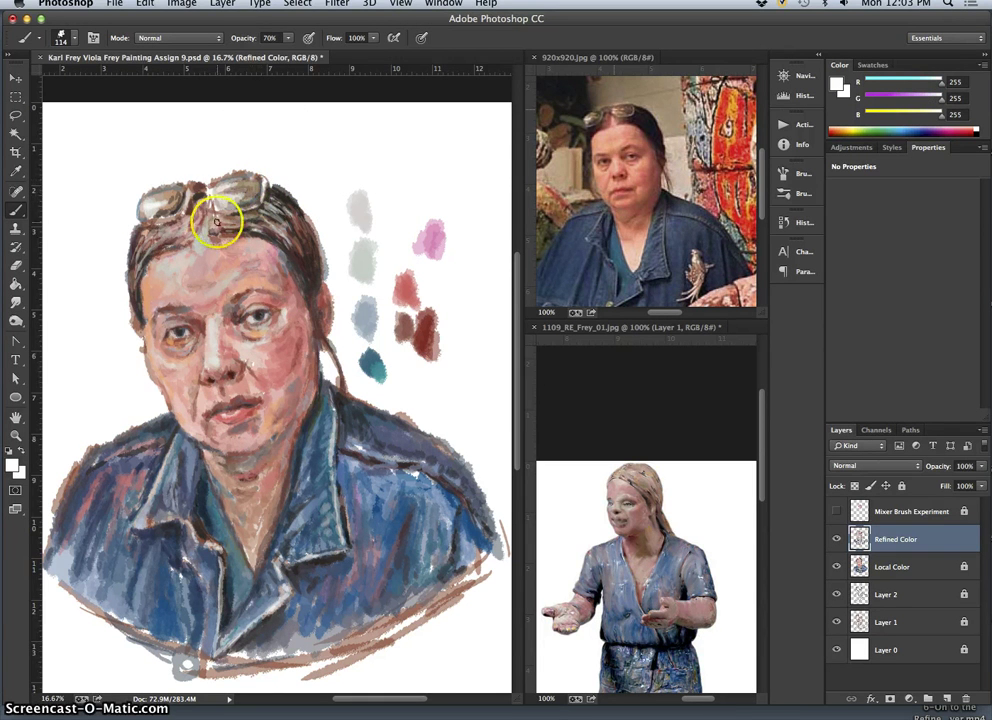
mouse_move(217, 221)
mouse_down()
mouse_move(259, 199)
mouse_move(177, 237)
mouse_move(159, 206)
mouse_move(186, 182)
mouse_move(177, 206)
mouse_up()
click(146, 222)
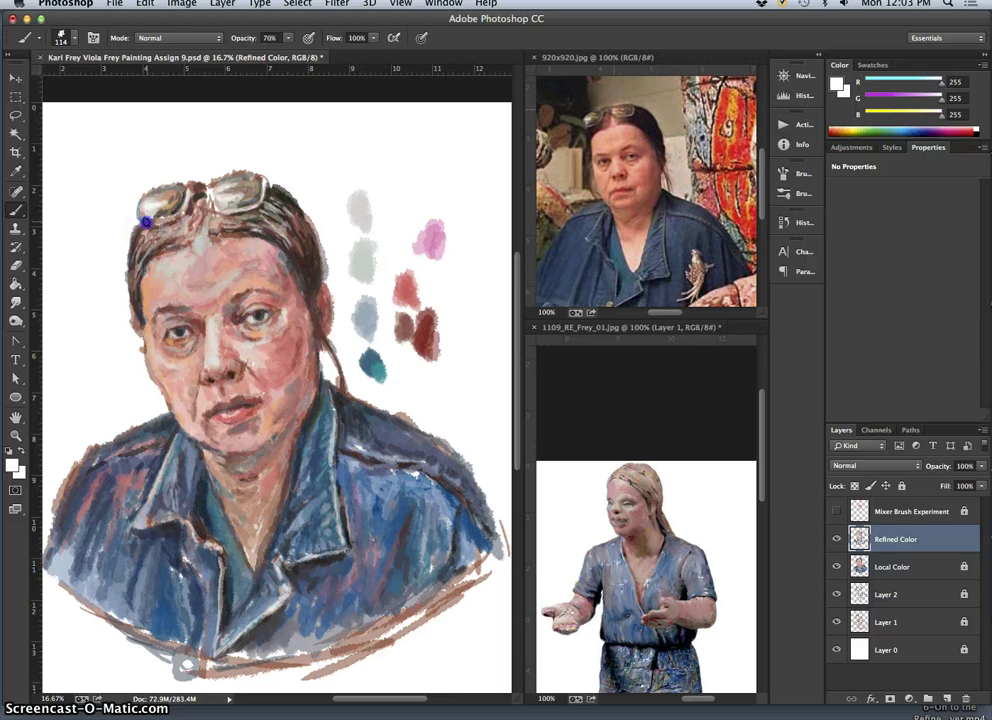
mouse_move(181, 213)
mouse_down()
mouse_move(150, 217)
mouse_move(170, 212)
mouse_up()
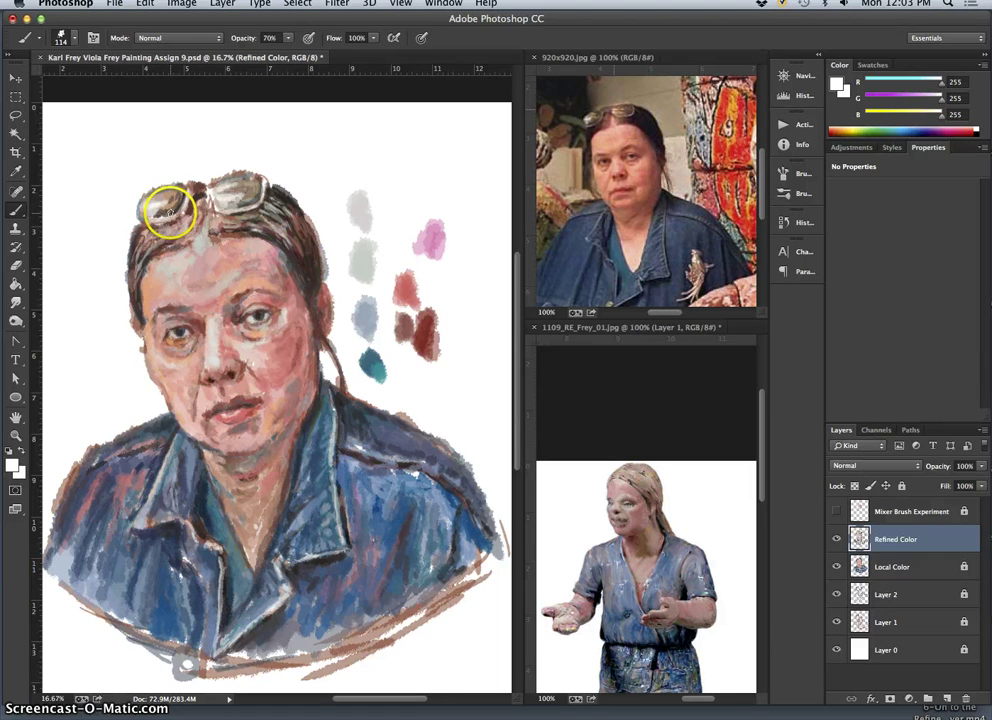
- Paint dark brown (RGB 91, 77, 72) shadows beneath the lower rims of both lenses
alt+click(160, 200)
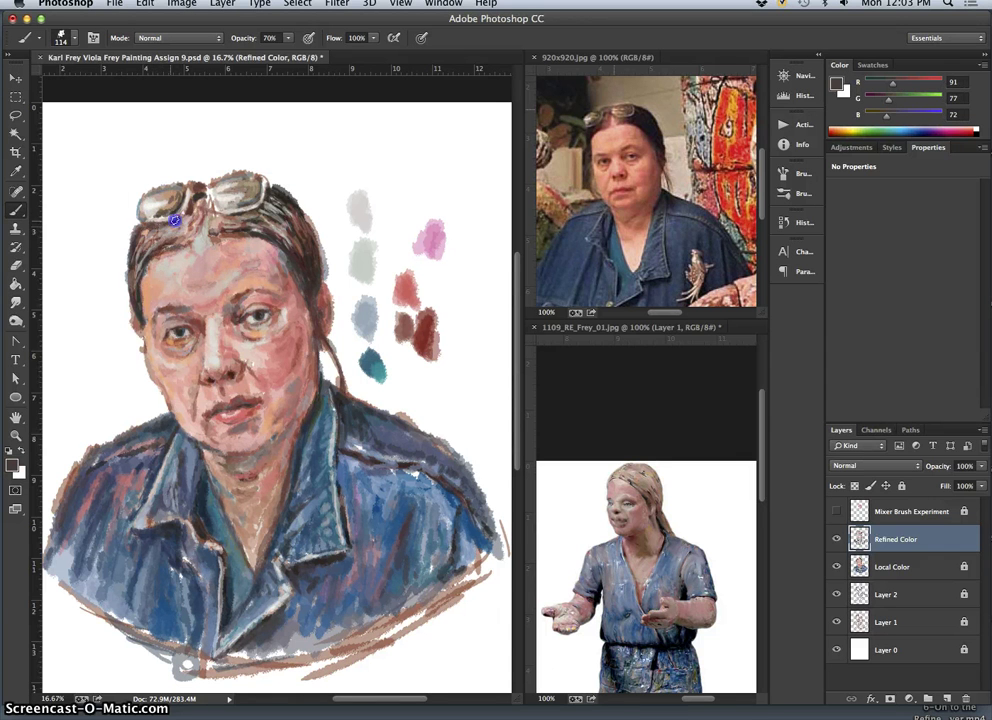
mouse_move(240, 213)
mouse_down()
mouse_move(270, 215)
mouse_move(262, 217)
mouse_move(268, 197)
mouse_move(261, 207)
mouse_move(228, 207)
mouse_up()
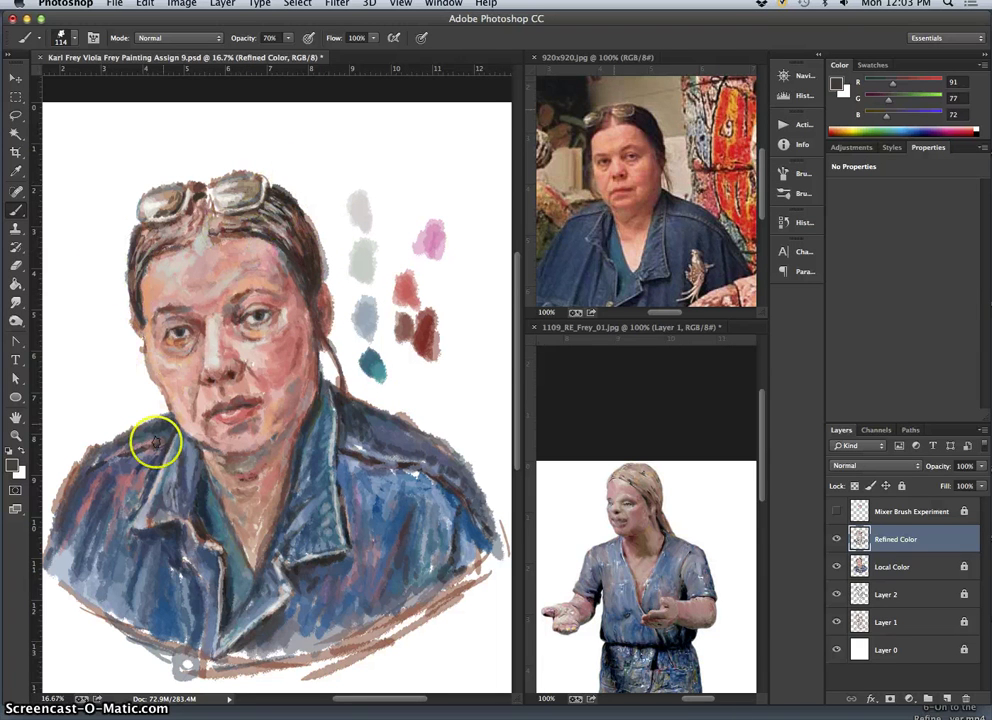
- Deepen the shadows under the left collar tip and along its lower edge with near-black (RGB 42, 44, 52), and sample a purple-grey nearby
drag(208, 561, 211, 560)
alt+click(222, 560)
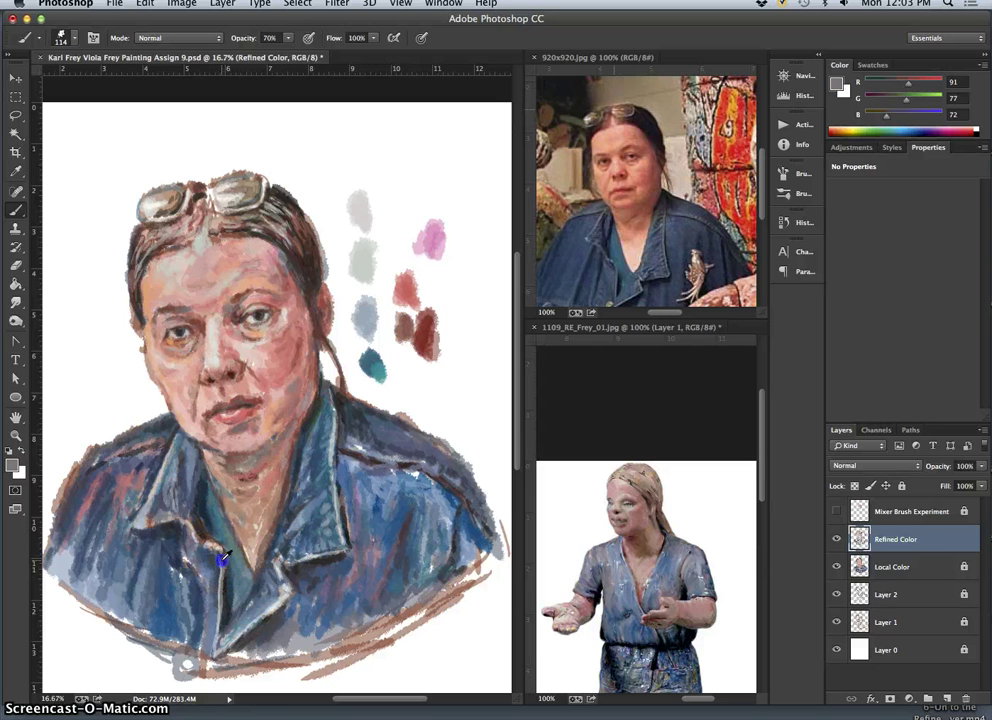
alt+click(223, 586)
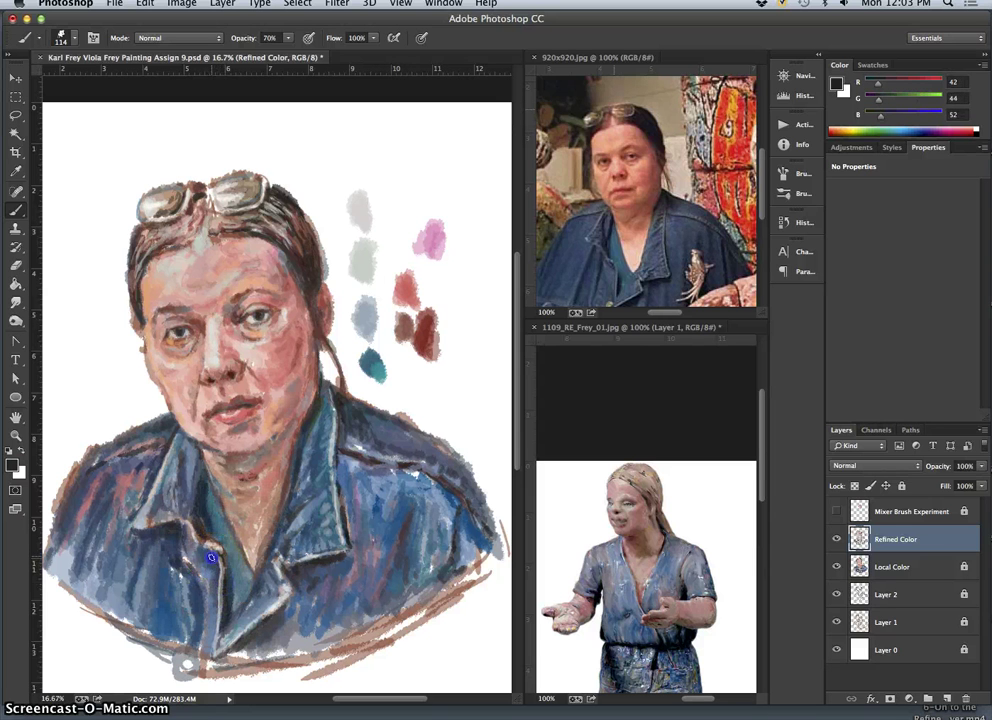
mouse_move(197, 567)
mouse_down()
mouse_move(215, 598)
mouse_move(190, 560)
mouse_move(188, 603)
mouse_move(189, 540)
mouse_up()
click(187, 531)
alt+click(192, 548)
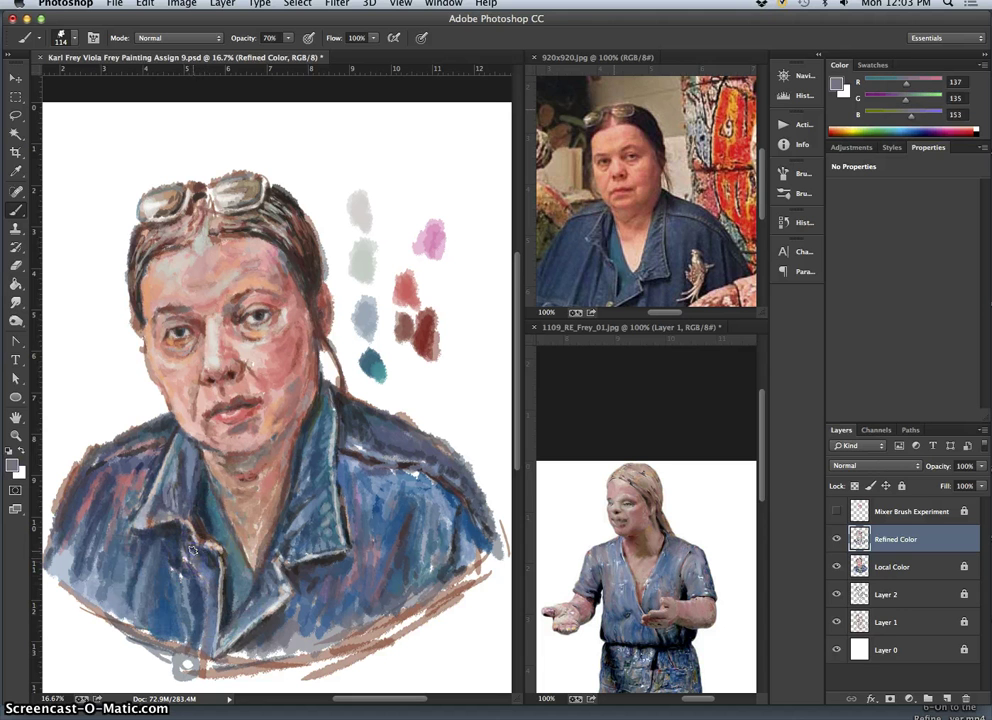
- Deepen the shadows on and around the right collar with sampled dark greys (RGB 79, 71, 75; 61, 54, 56; 77, 75, 86)
mouse_move(215, 658)
mouse_down()
mouse_move(328, 671)
mouse_move(403, 500)
mouse_move(421, 500)
mouse_up()
alt+click(332, 505)
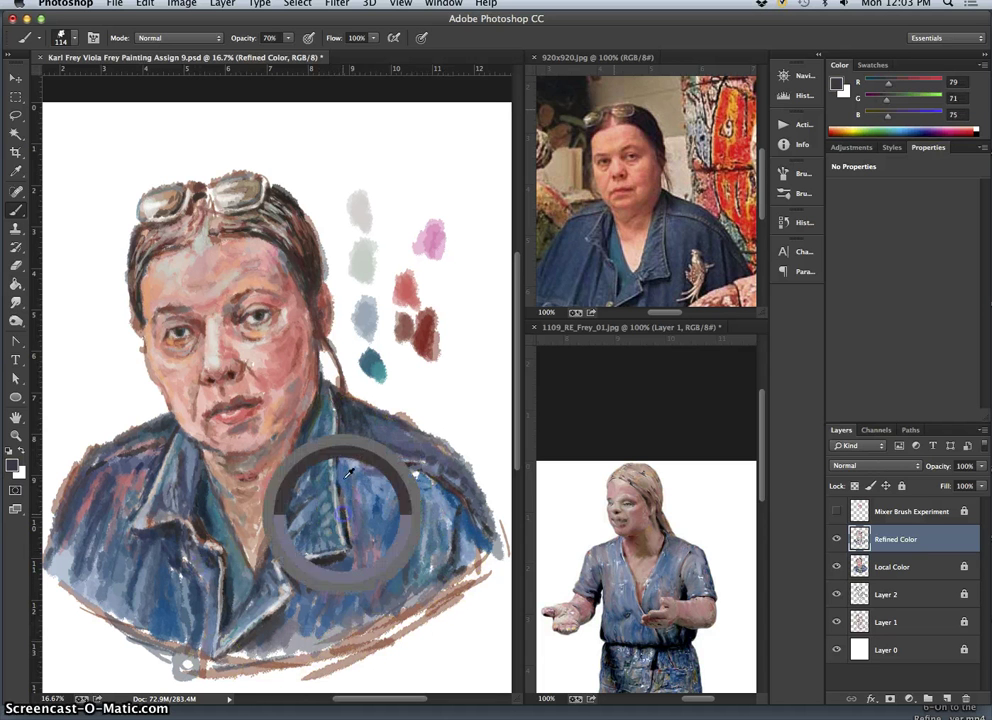
mouse_move(332, 402)
mouse_down()
mouse_move(323, 383)
mouse_move(331, 390)
mouse_up()
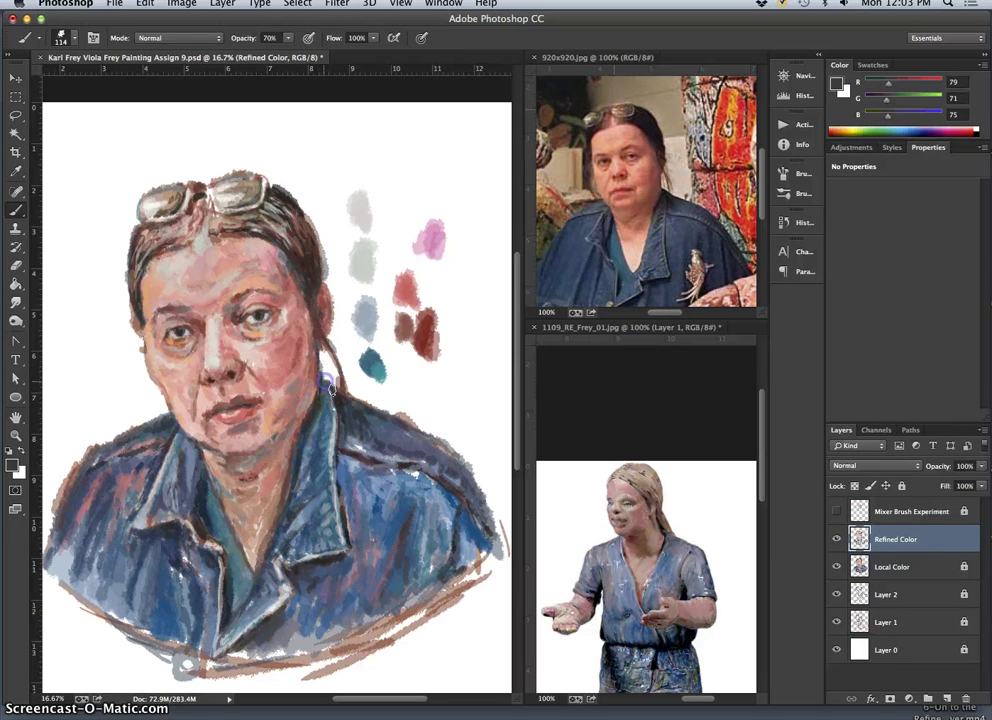
alt+click(338, 405)
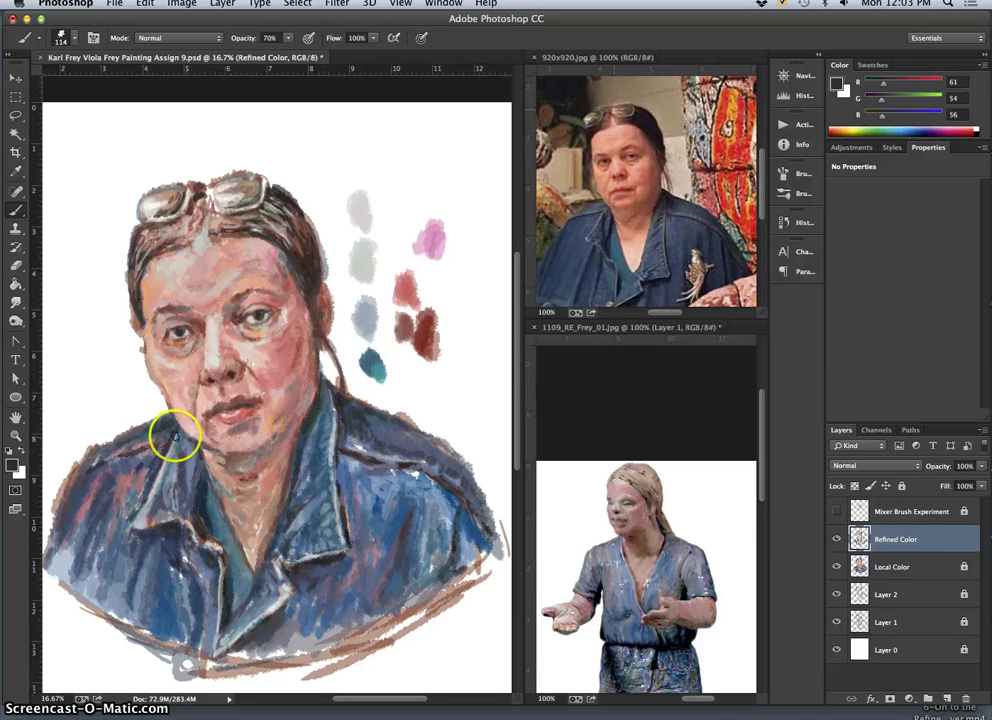
alt+click(103, 459)
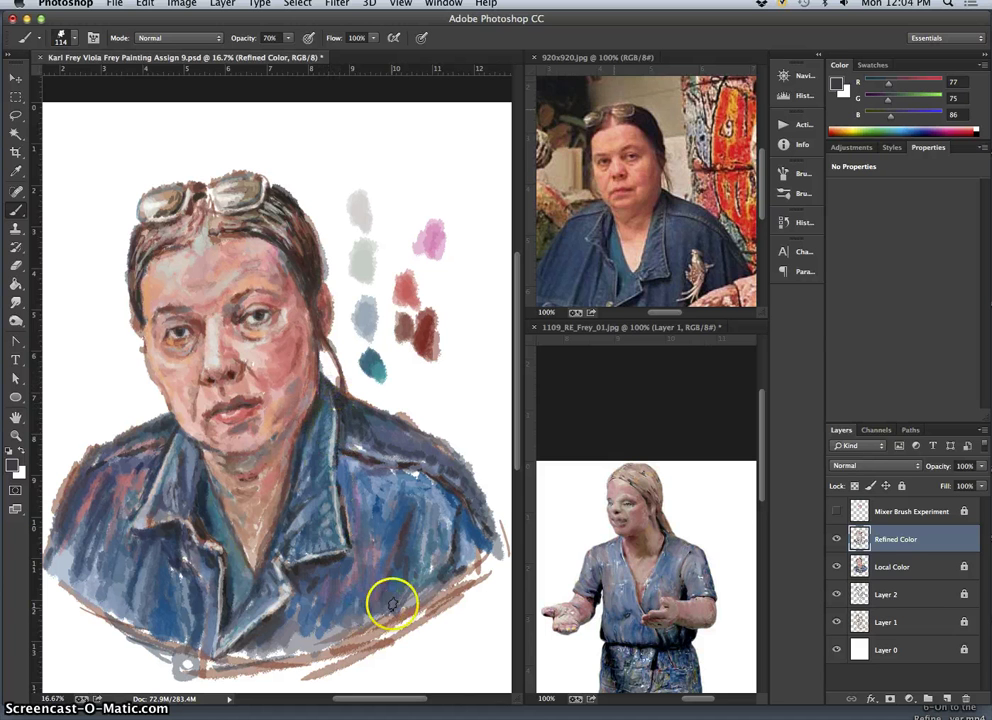
mouse_move(355, 478)
mouse_down()
mouse_move(299, 516)
mouse_move(306, 502)
mouse_up()
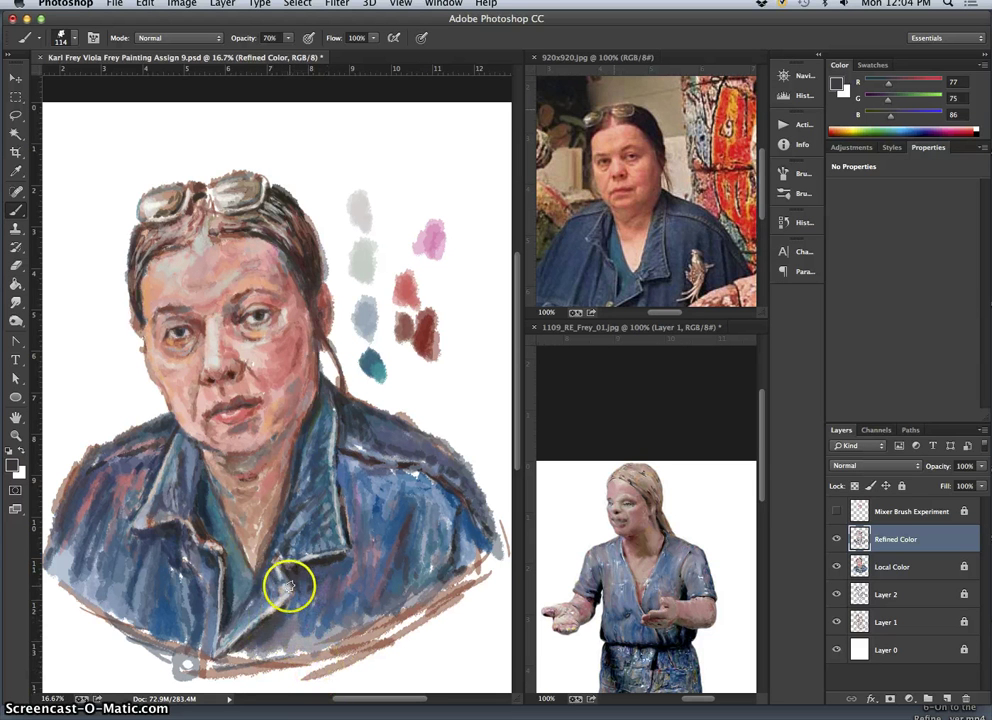
- Paint near-black (RGB 40, 43, 52) beneath the lower lapel and add blue (RGB 37, 94, 150) to the jacket beside it
alt+click(229, 586)
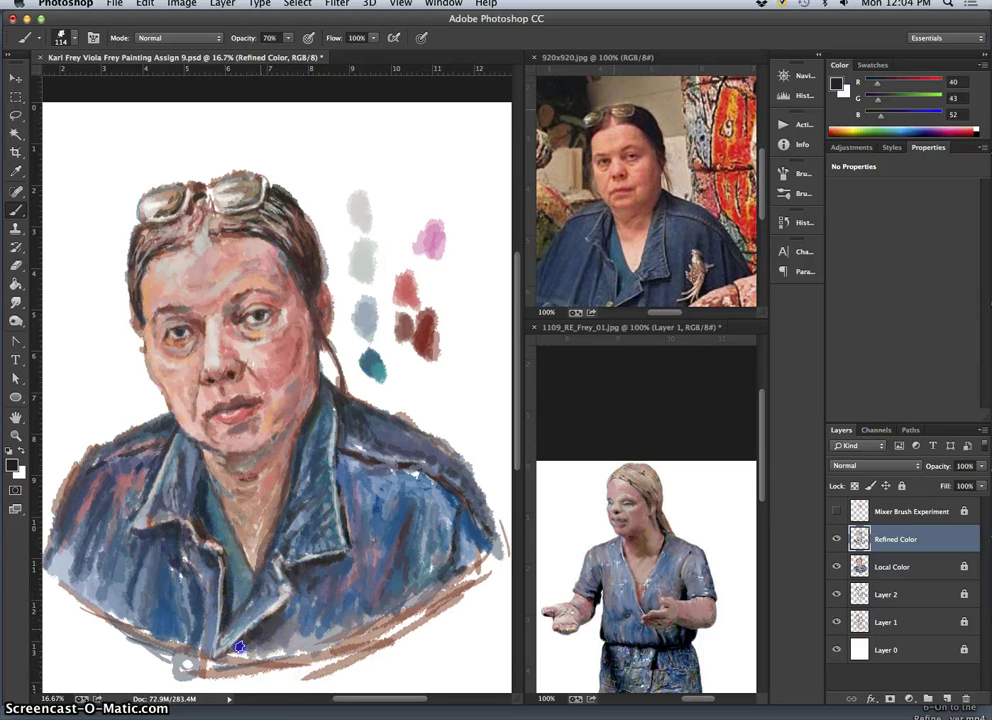
drag(249, 643, 276, 622)
alt+click(378, 508)
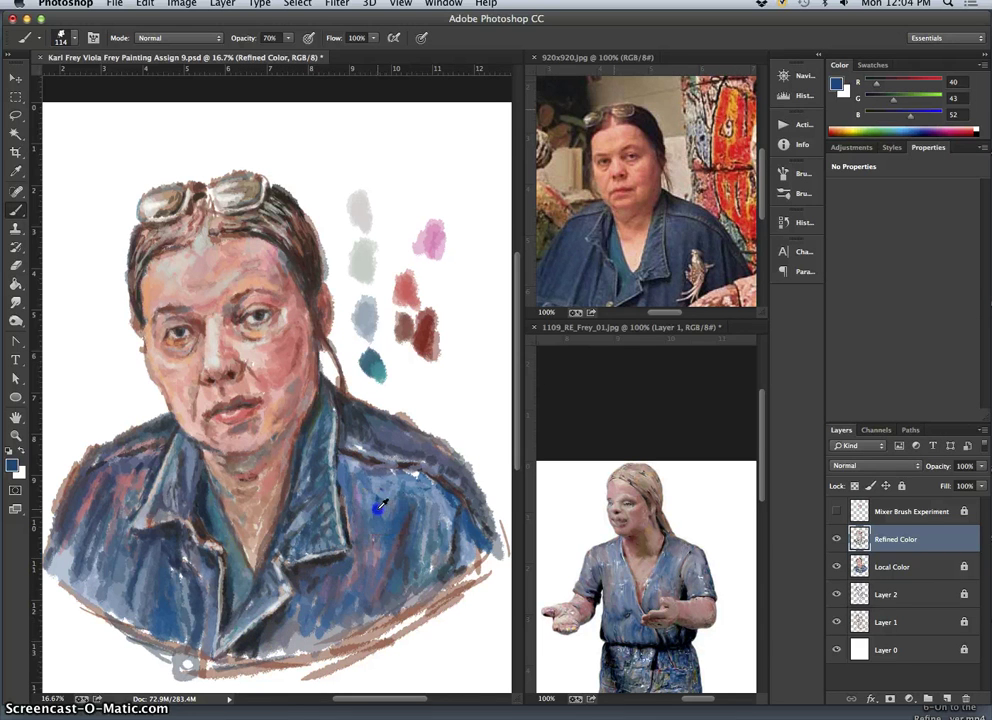
alt+click(319, 580)
alt+click(284, 617)
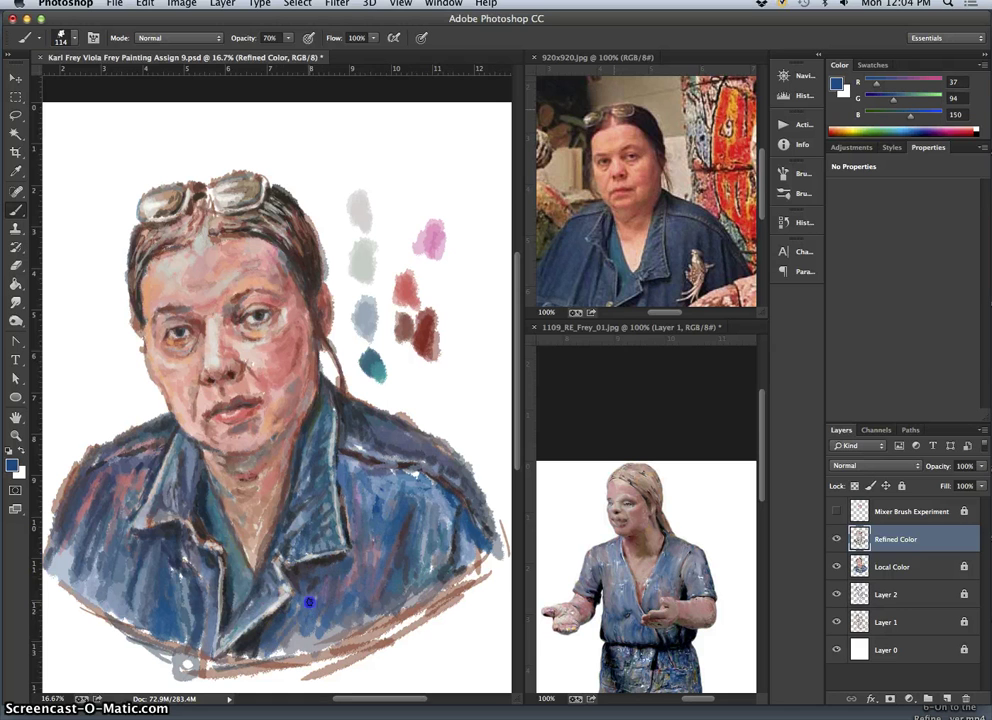
- Paint the jacket's lower front with sampled grey-blues, including RGB 125, 146, 170, RGB 153, 170, 200 and RGB 99, 121, 151
alt+click(432, 517)
click(279, 637)
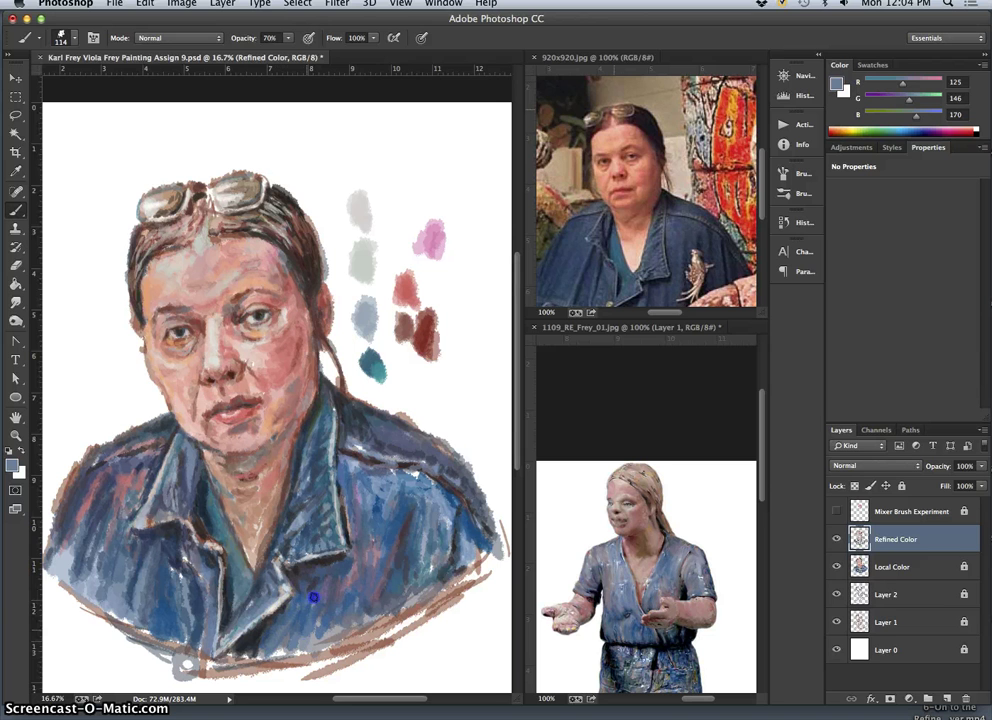
alt+click(439, 556)
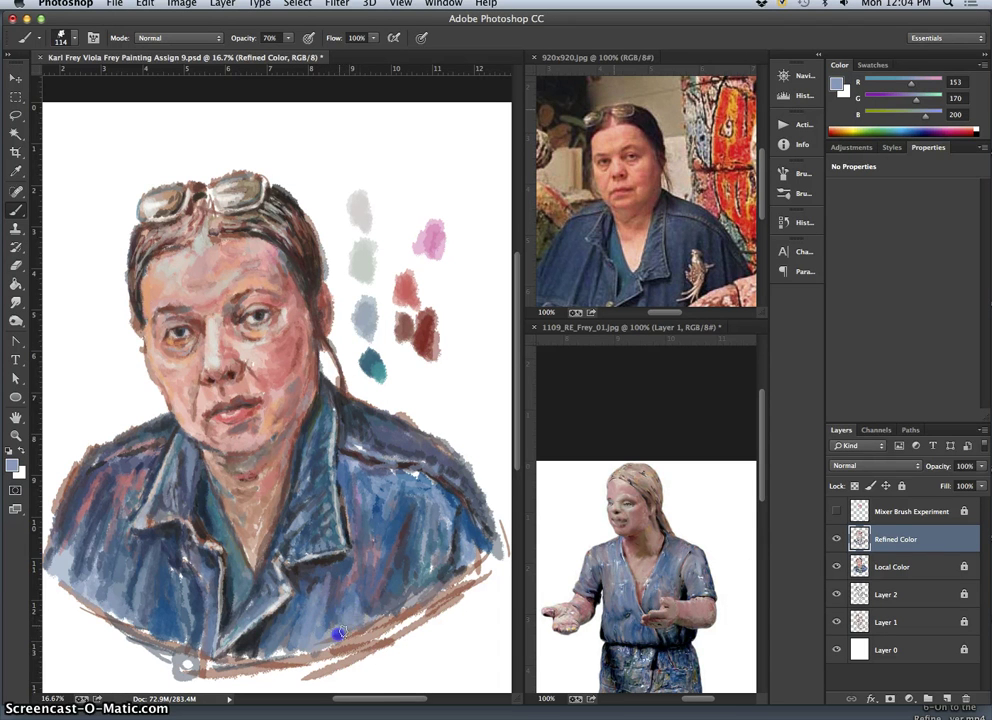
alt+click(326, 577)
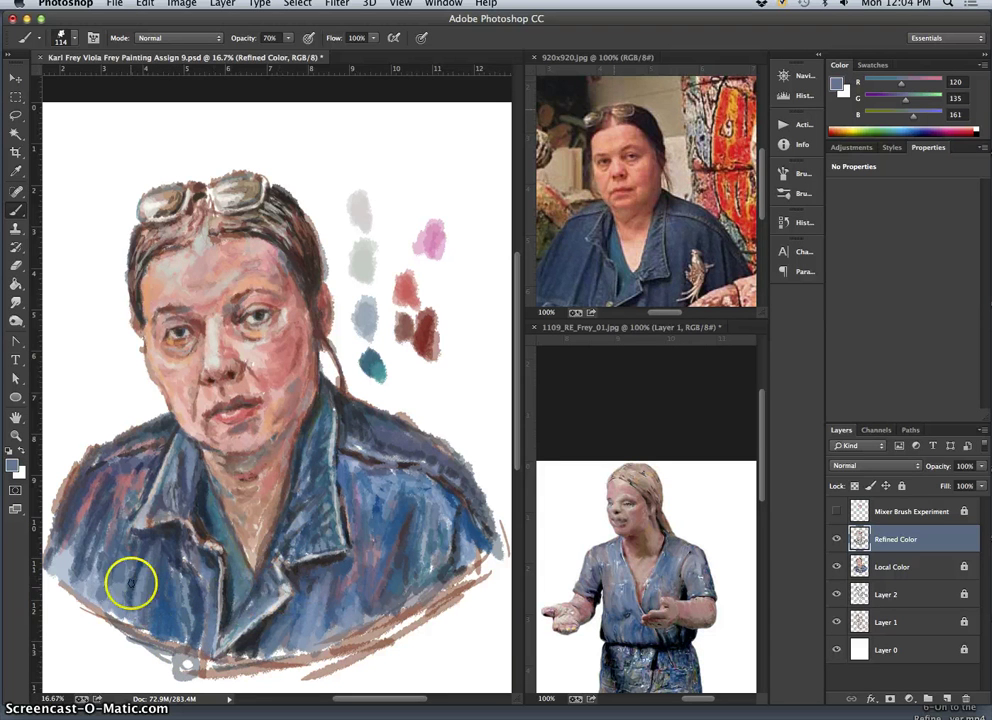
alt+click(266, 645)
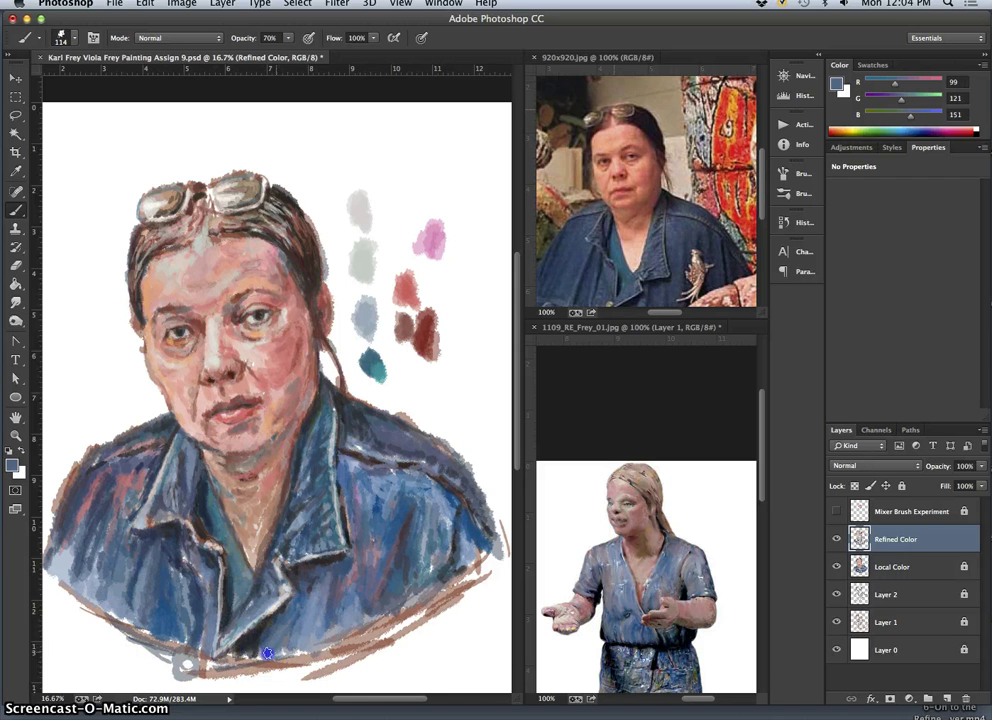
alt+click(477, 556)
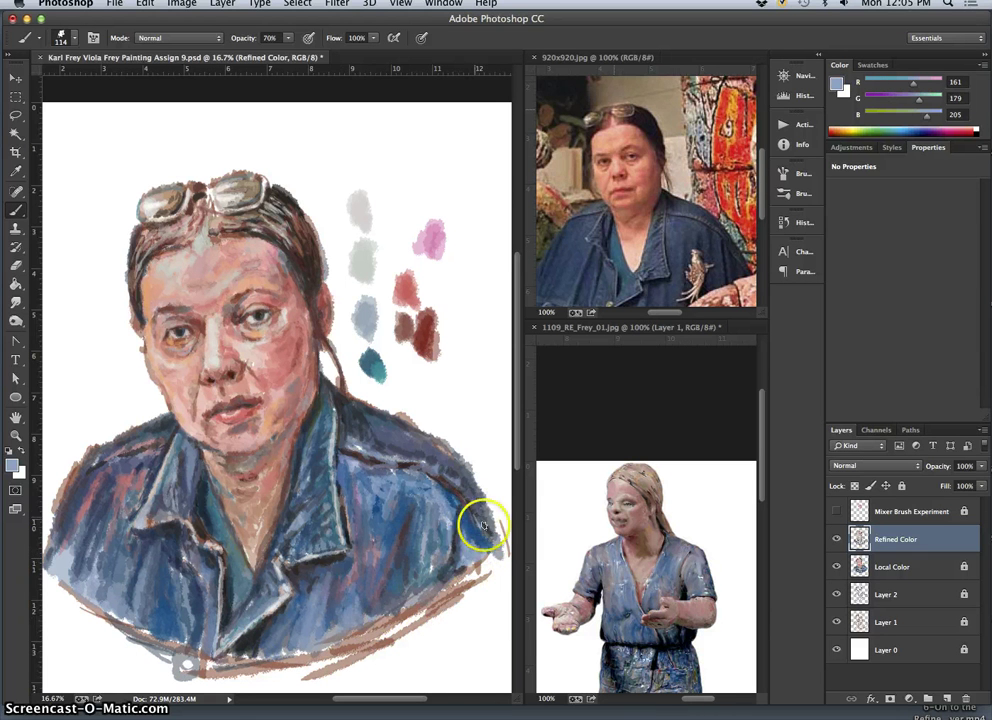
- Toggle Layer 1's visibility to compare the portrait with and without its brown underdrawing
click(838, 622)
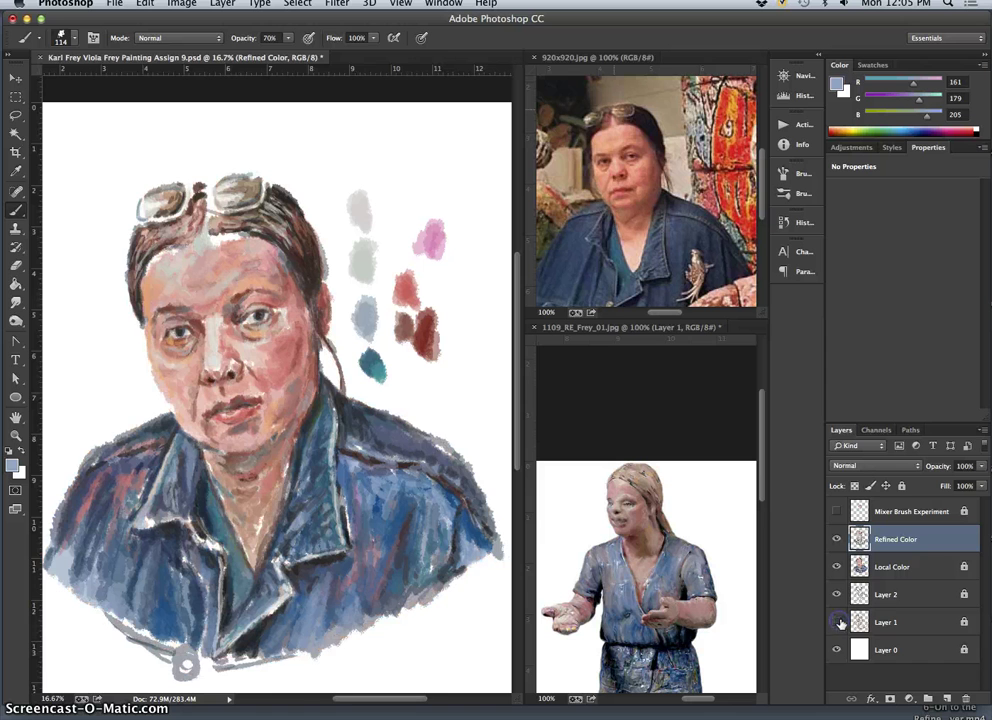
click(838, 622)
click(838, 622)
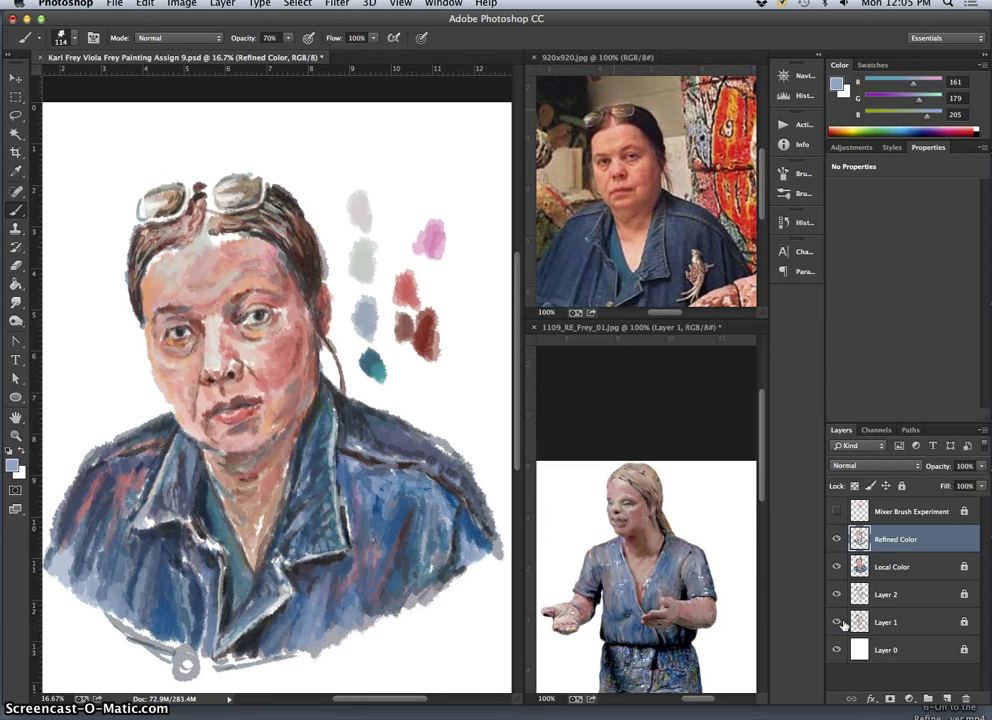
click(838, 622)
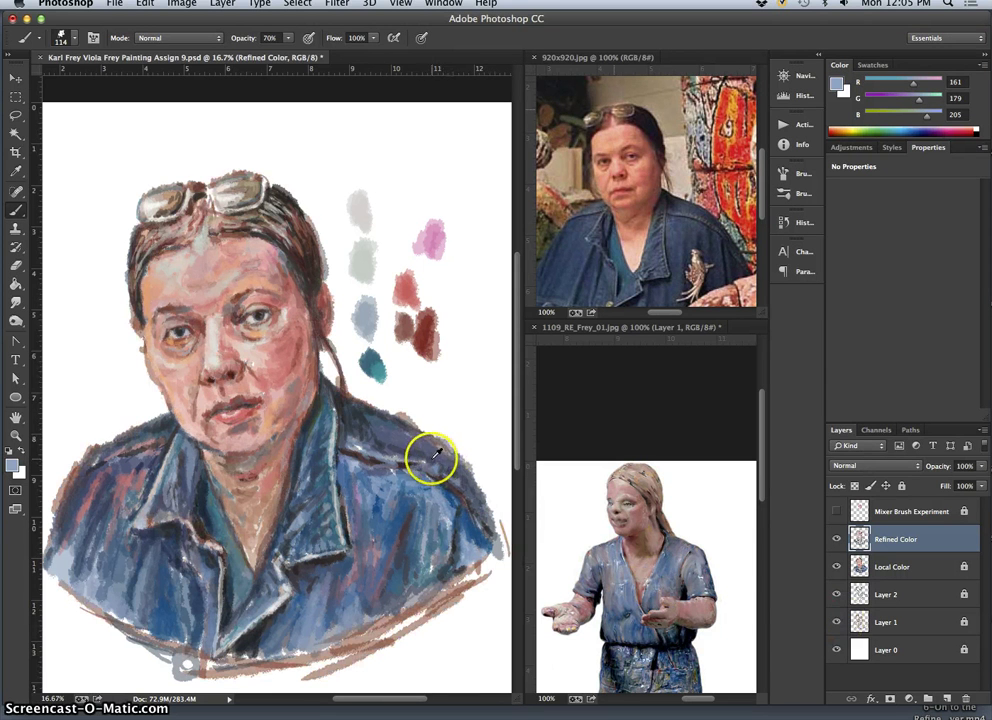
- Rework the right shoulder and its seam with dark grey (RGB 57, 54, 60), blue (RGB 51, 103, 153) and slate blue (RGB 73, 81, 112)
alt+click(381, 418)
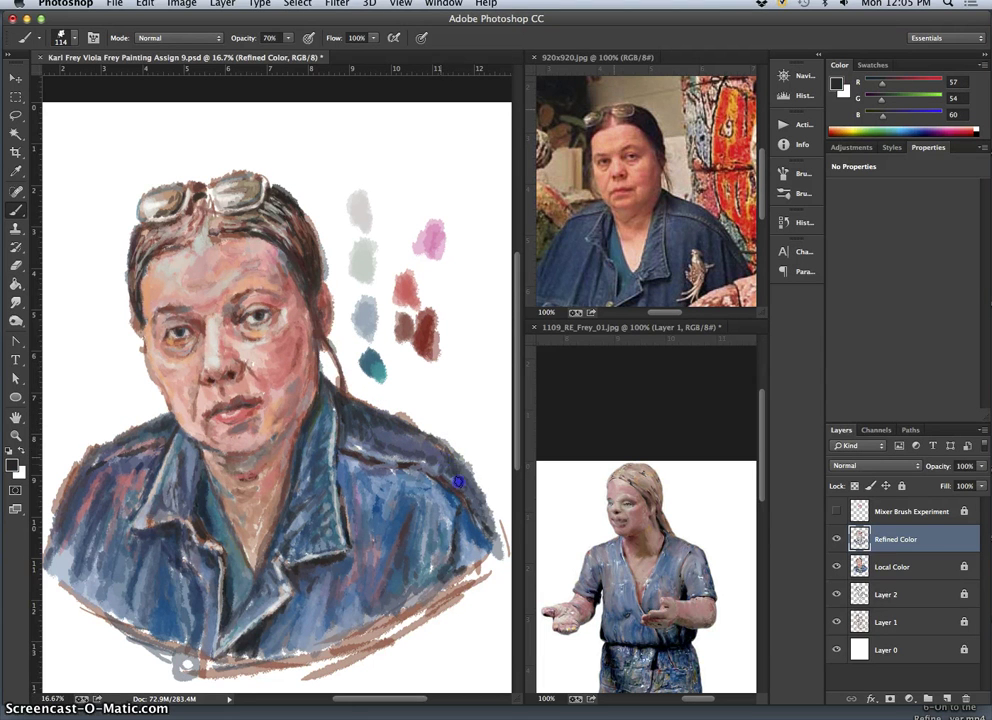
alt+click(436, 505)
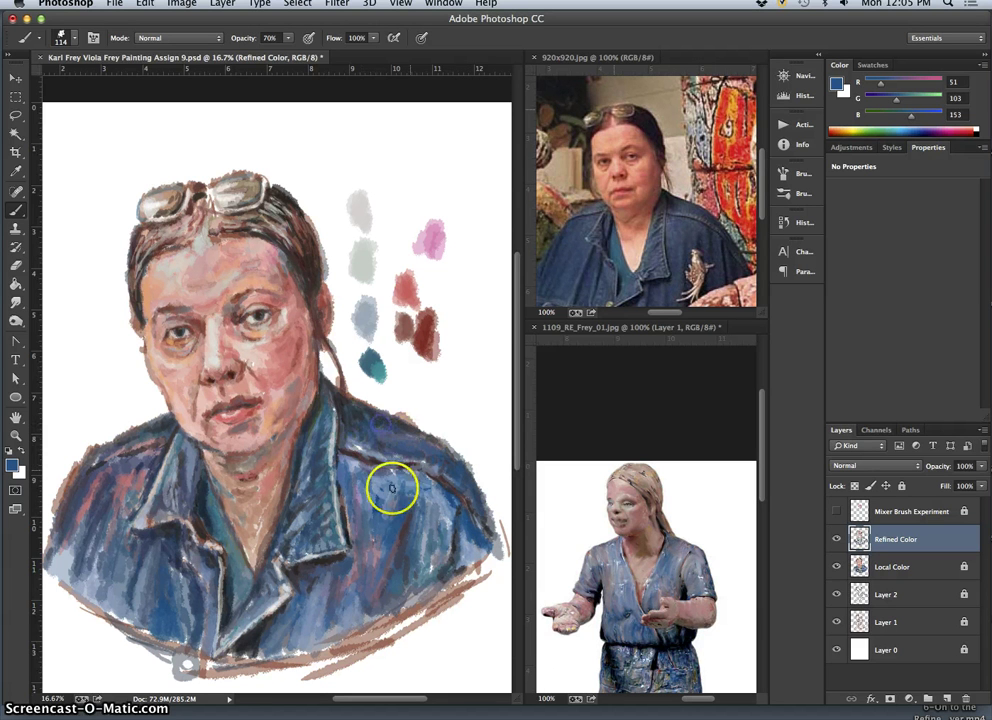
alt+click(150, 460)
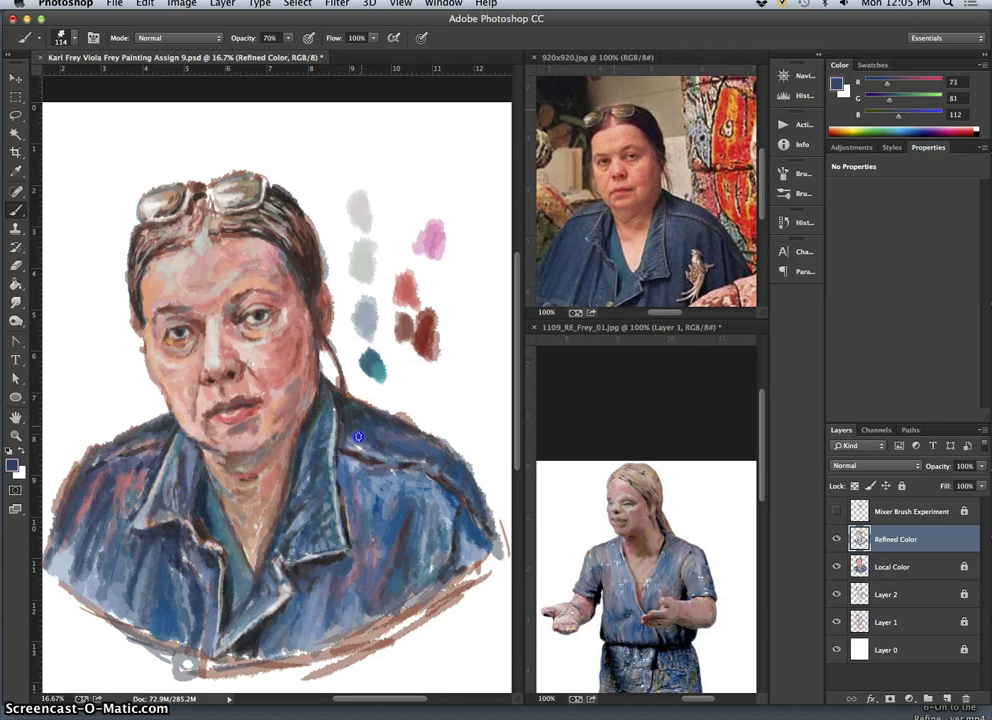
drag(380, 426, 415, 449)
- Darken the left shoulder's outer edge with sampled dark grey (RGB 59, 56, 63)
click(173, 492)
alt+click(345, 368)
click(99, 450)
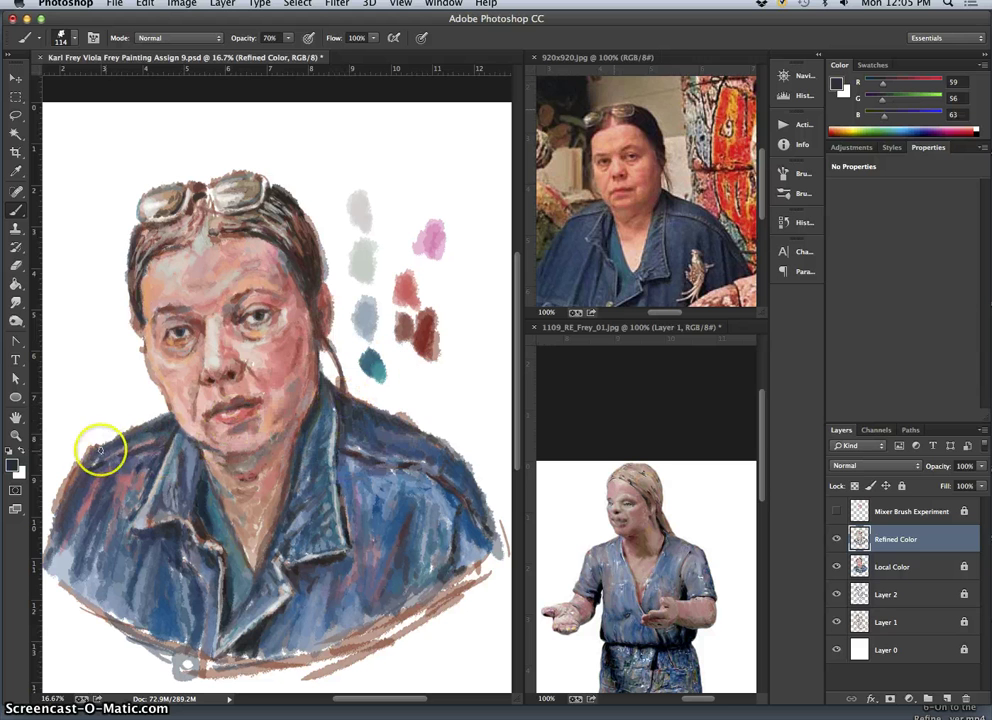
drag(93, 460, 79, 498)
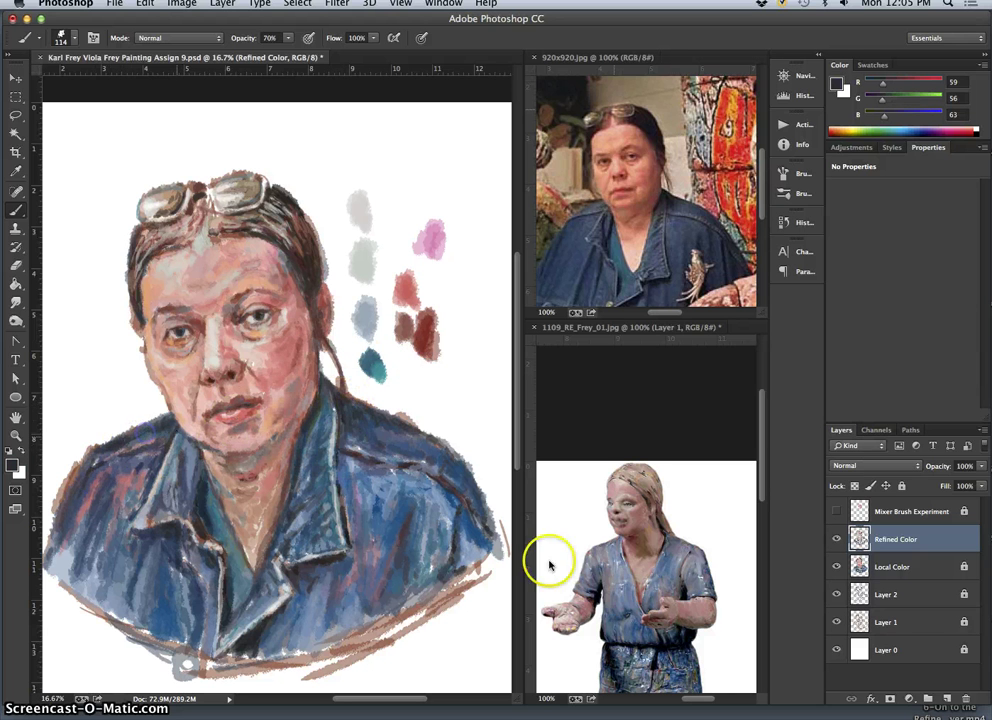
- Paint sampled blue (RGB 70, 102, 141) along the top of the left shoulder and save the document
alt+click(166, 576)
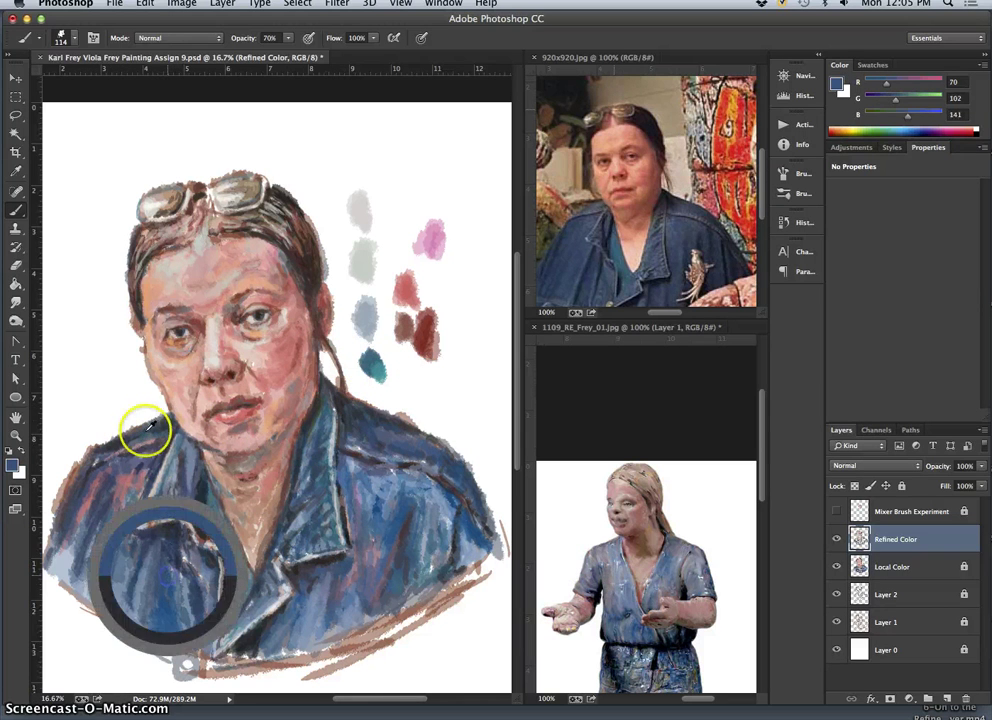
click(151, 430)
drag(128, 438, 101, 445)
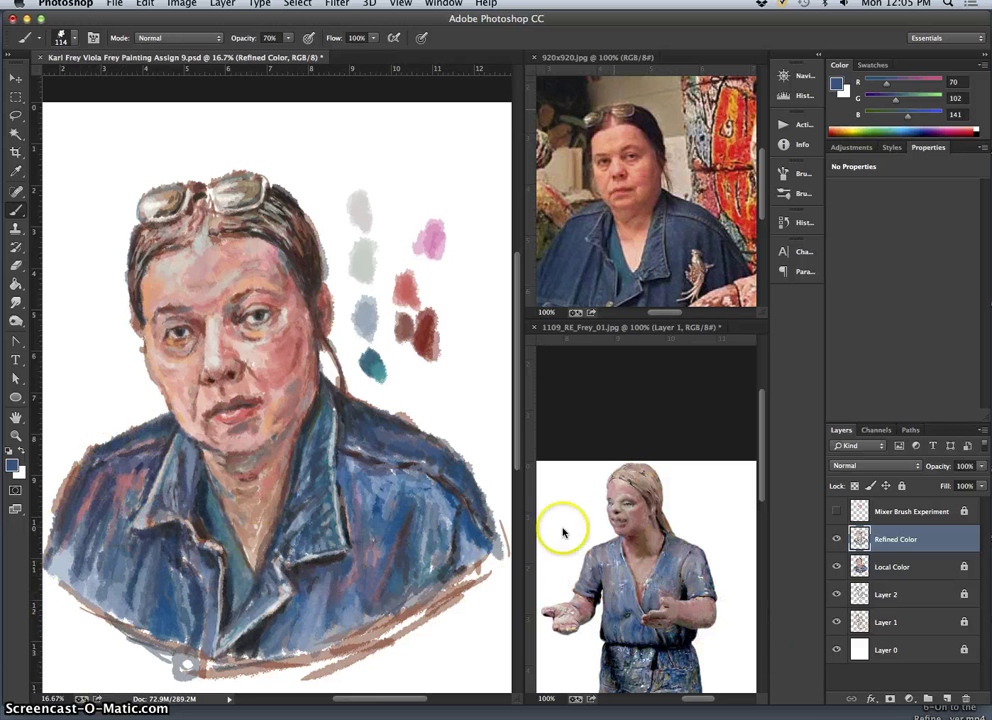
key(super+minus)
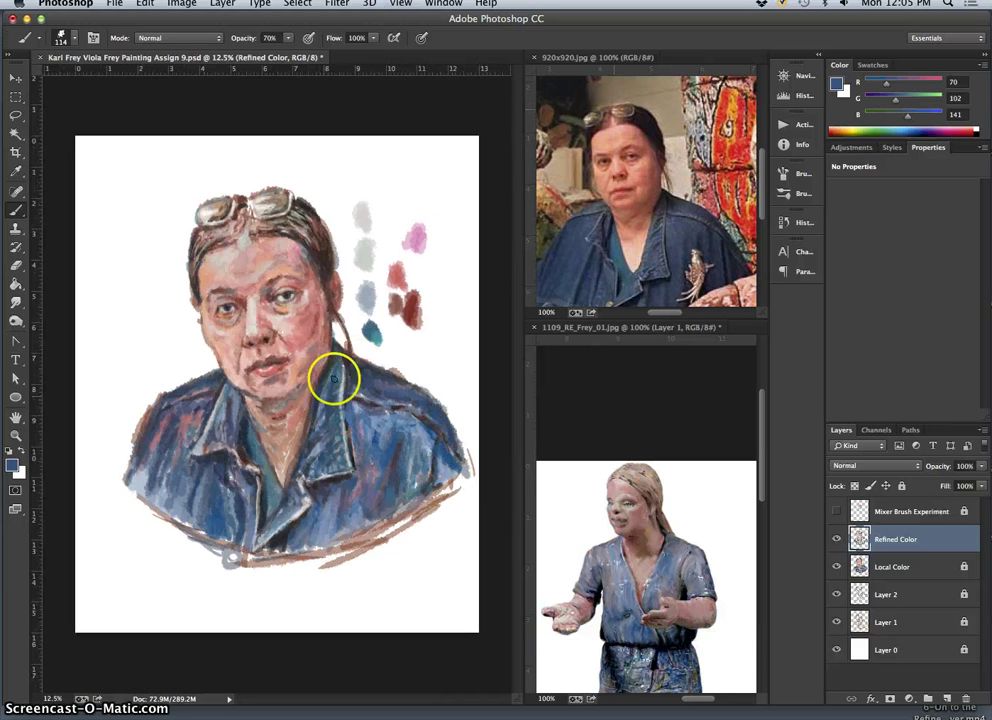
key(super+s)
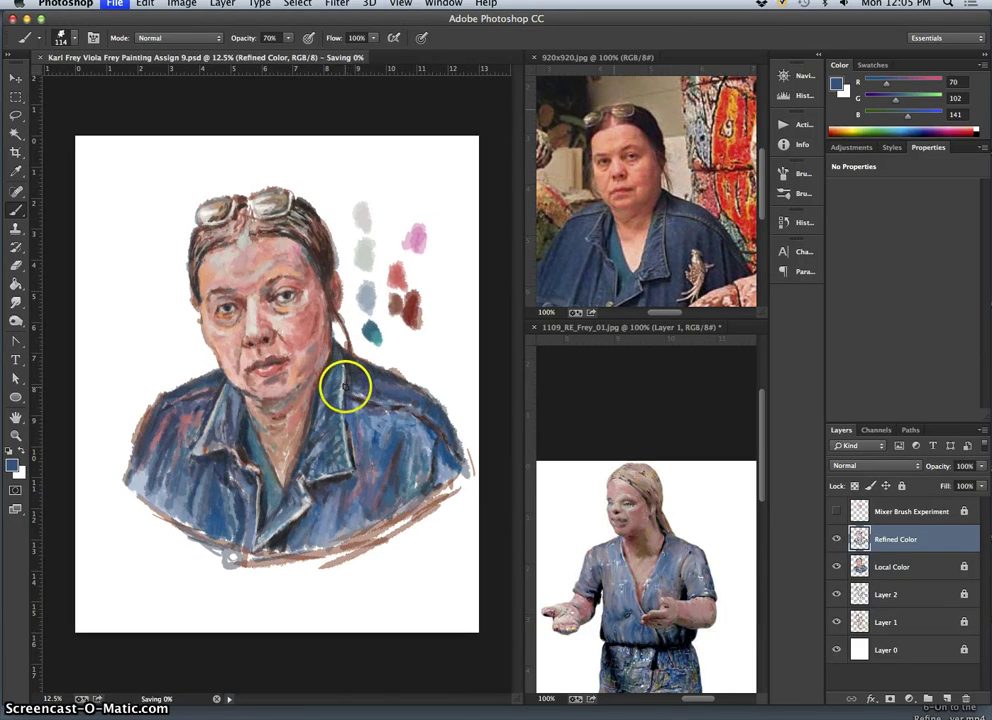
- Unlock Layer 1 and try its opacity at 0% and about 51% to judge the brown underdrawing's effect
click(837, 622)
click(837, 622)
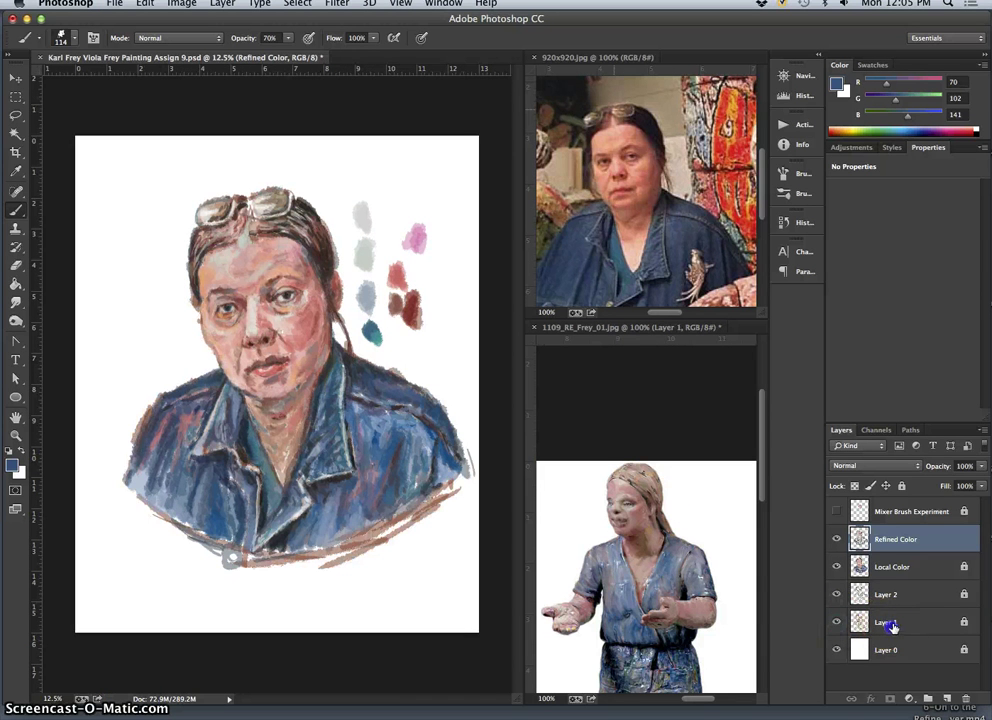
click(930, 620)
click(979, 467)
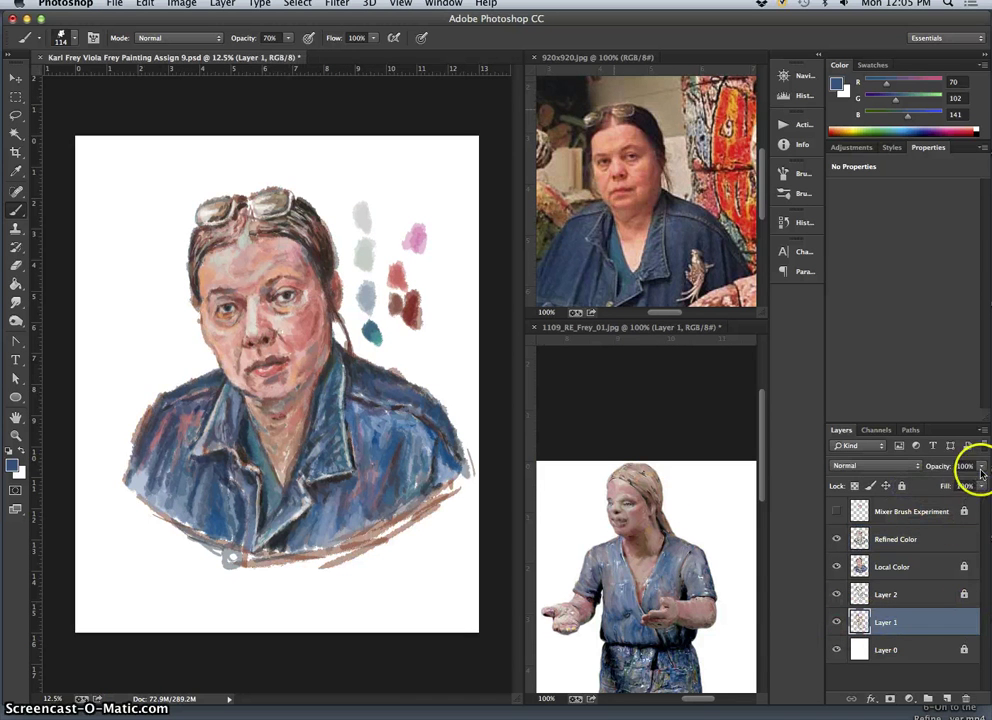
mouse_move(975, 479)
mouse_down()
mouse_move(957, 479)
mouse_move(985, 482)
mouse_move(908, 481)
mouse_up()
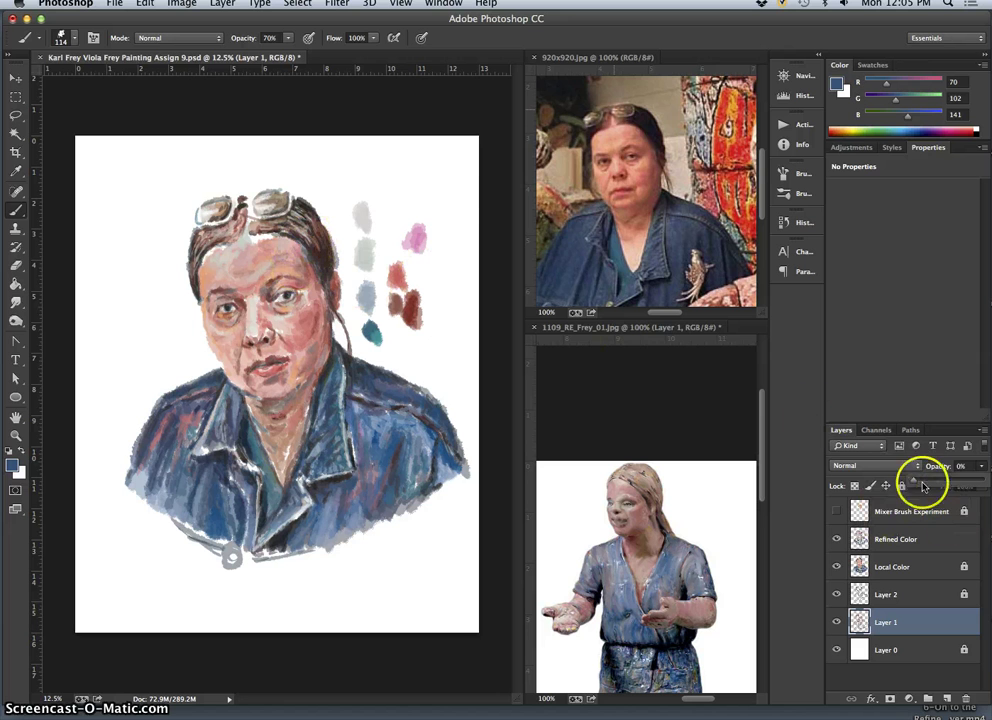
drag(921, 483, 945, 487)
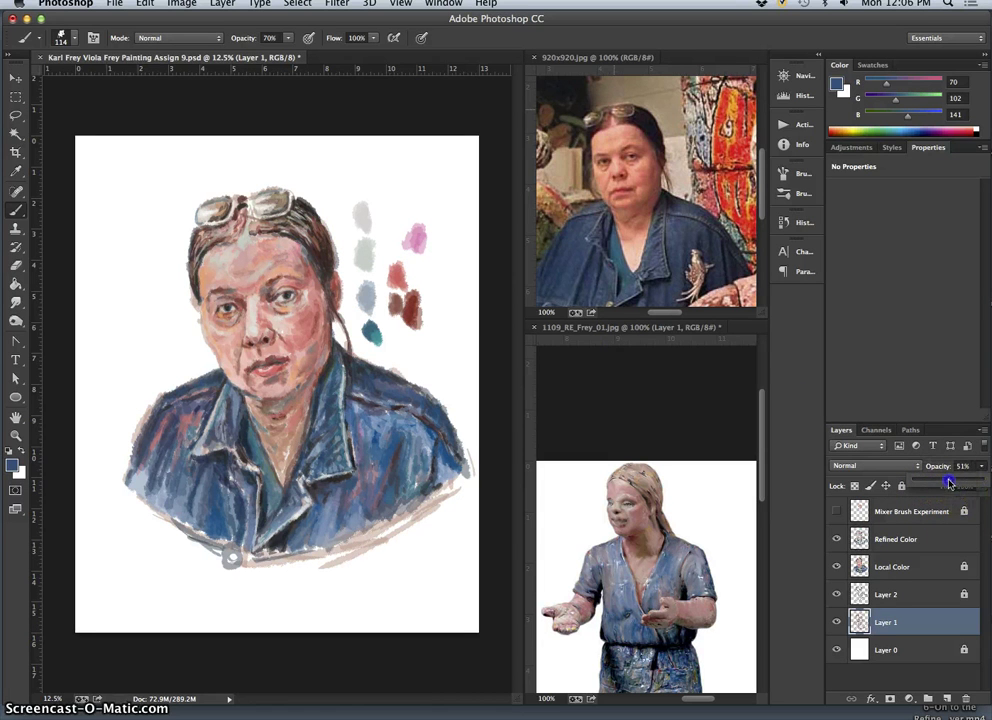
- Return Layer 1's opacity to 100% and lock the layer again
drag(947, 483, 982, 485)
click(984, 483)
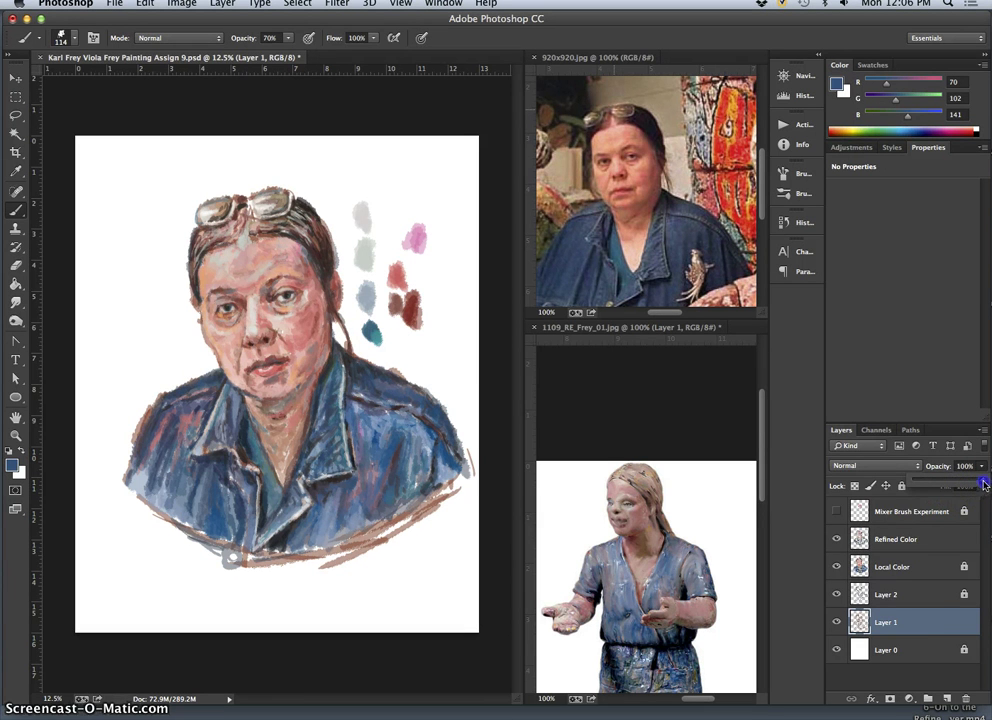
click(902, 486)
click(902, 486)
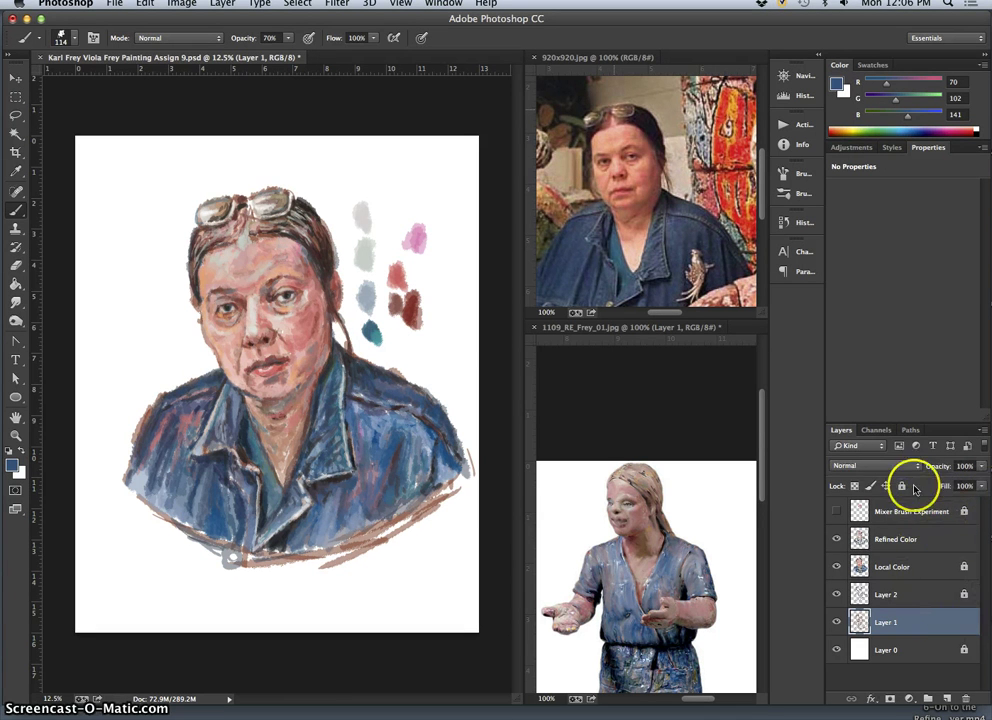
- Unlock the Mixer Brush Experiment layer and delete it
click(939, 545)
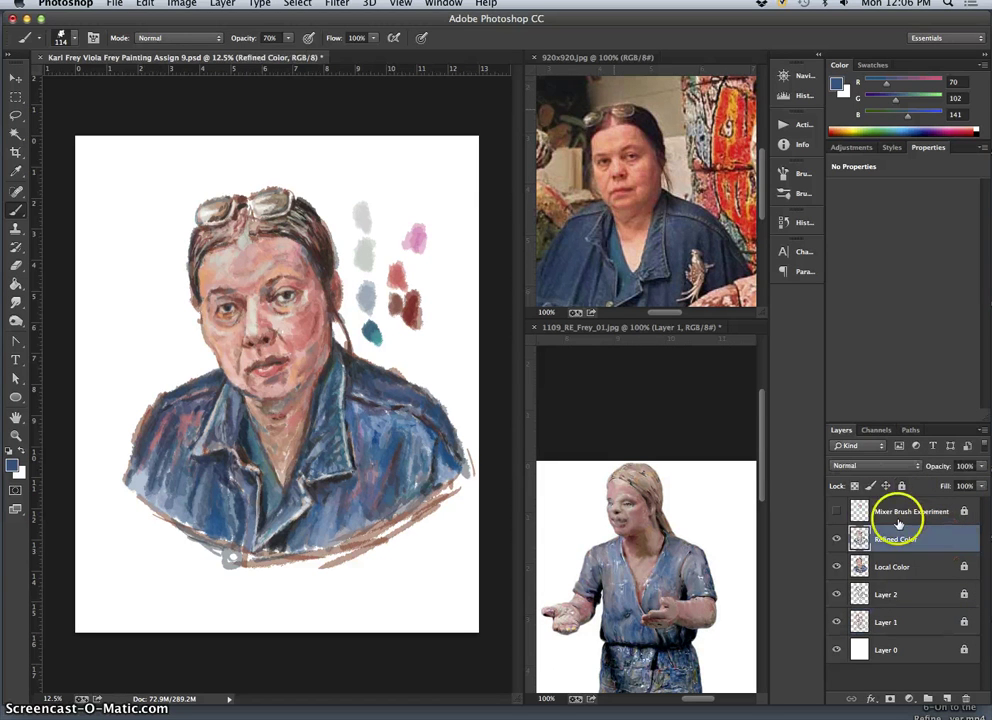
click(837, 511)
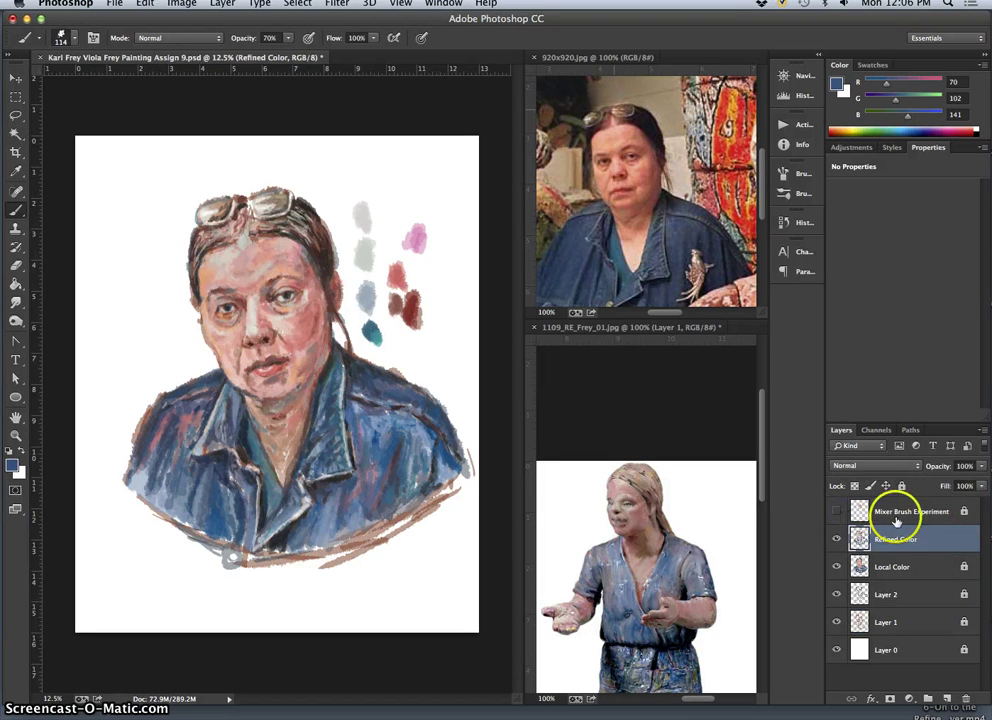
click(964, 510)
click(902, 486)
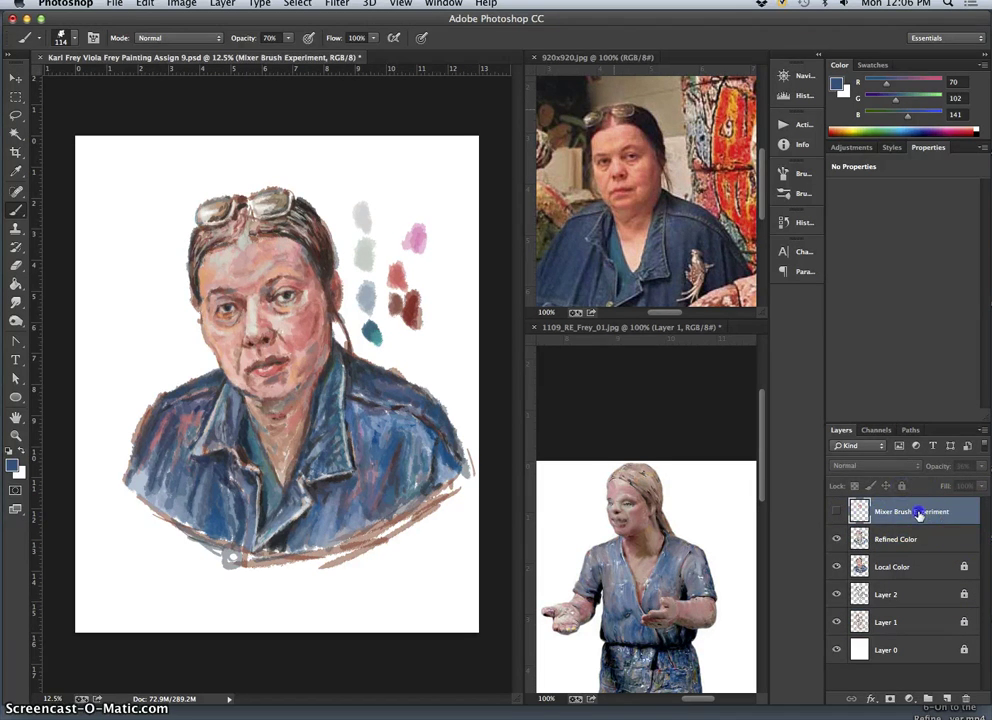
mouse_move(919, 514)
mouse_down()
mouse_move(963, 648)
mouse_move(965, 698)
mouse_up()
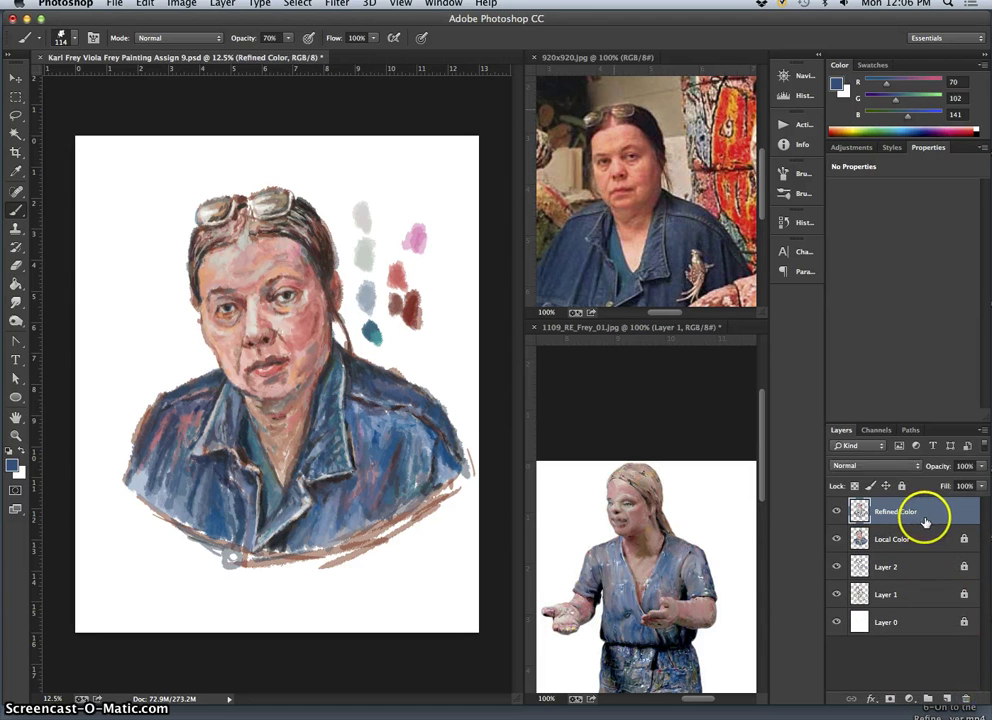
- Hide the white background Layer 0 and stamp all visible layers into a new merged layer, keeping the originals
click(837, 622)
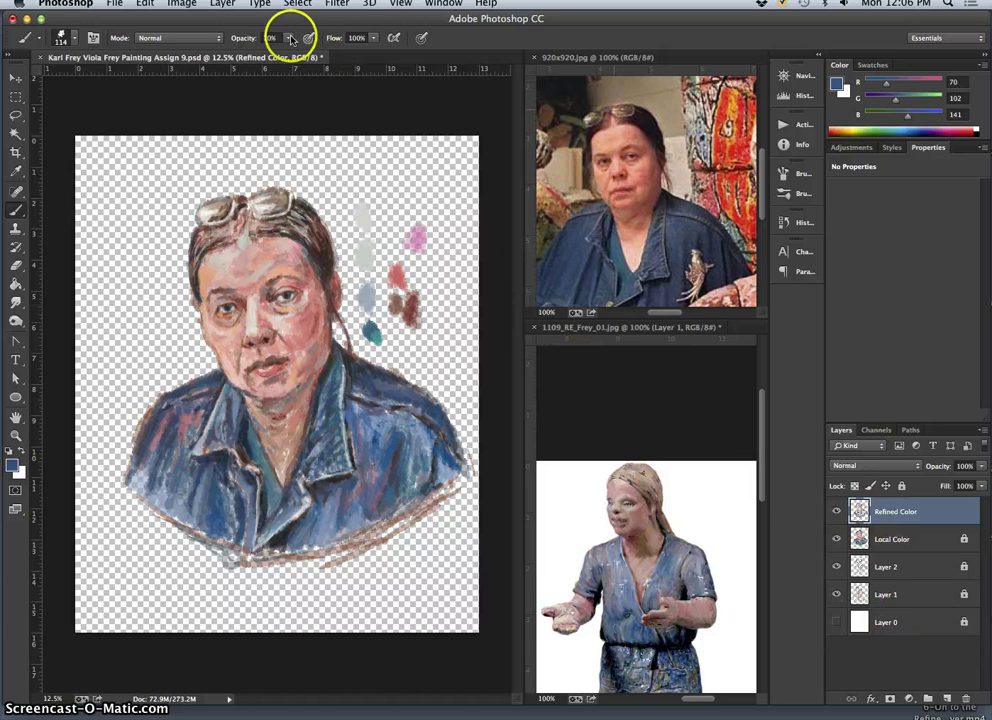
click(222, 4)
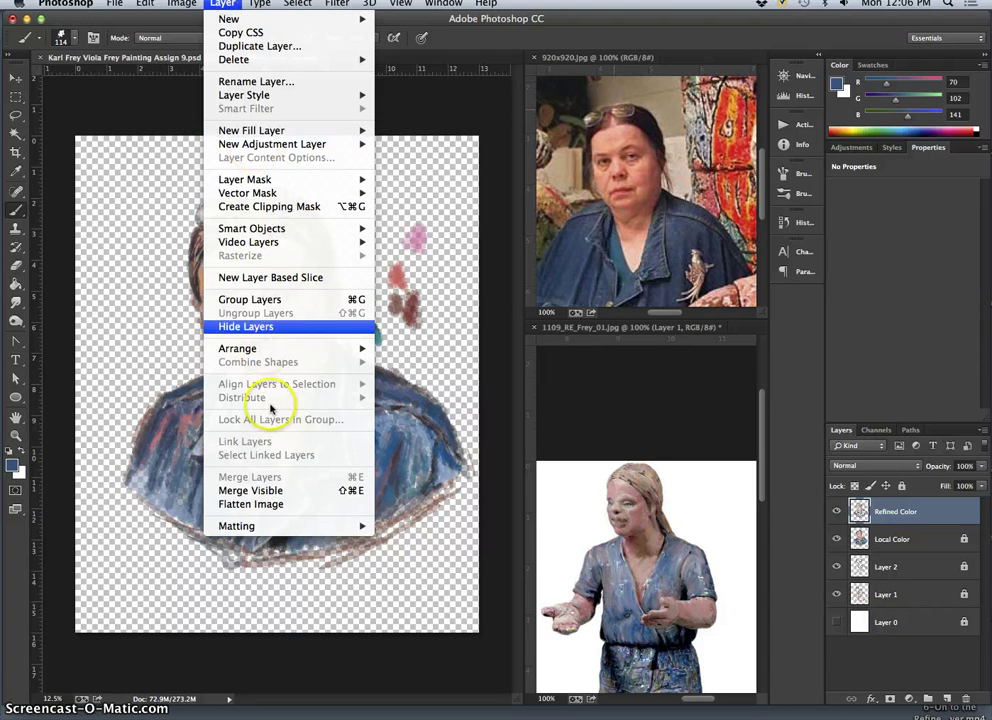
alt+click(276, 491)
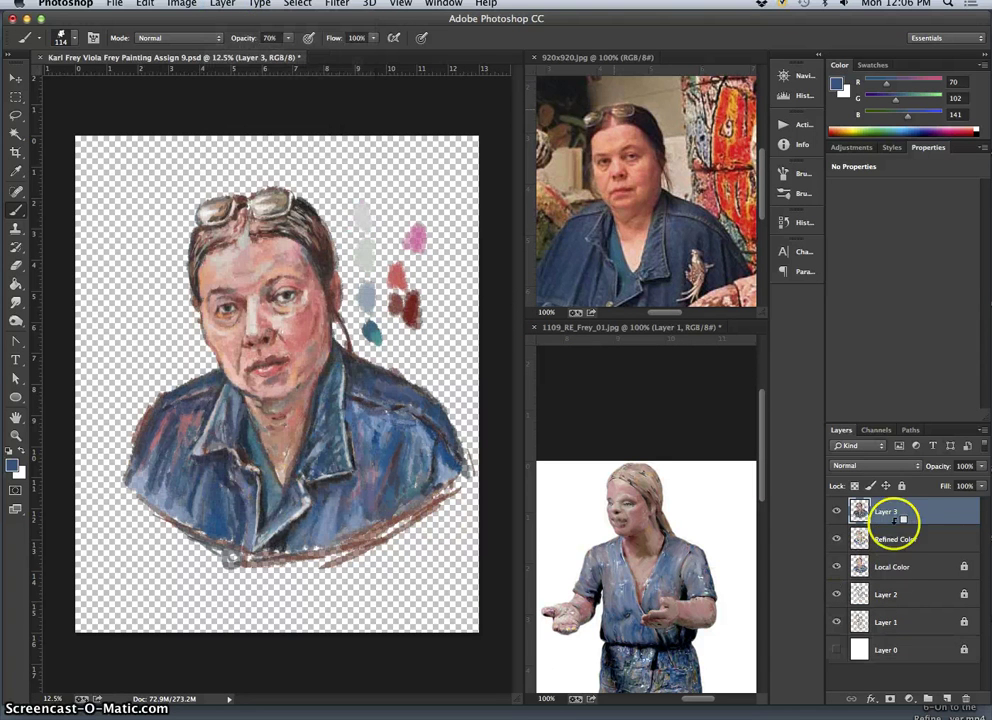
- Hide Refined Color, Local Color, Layer 2 and Layer 1, and show the white Layer 0 beneath the merged Layer 3
click(836, 539)
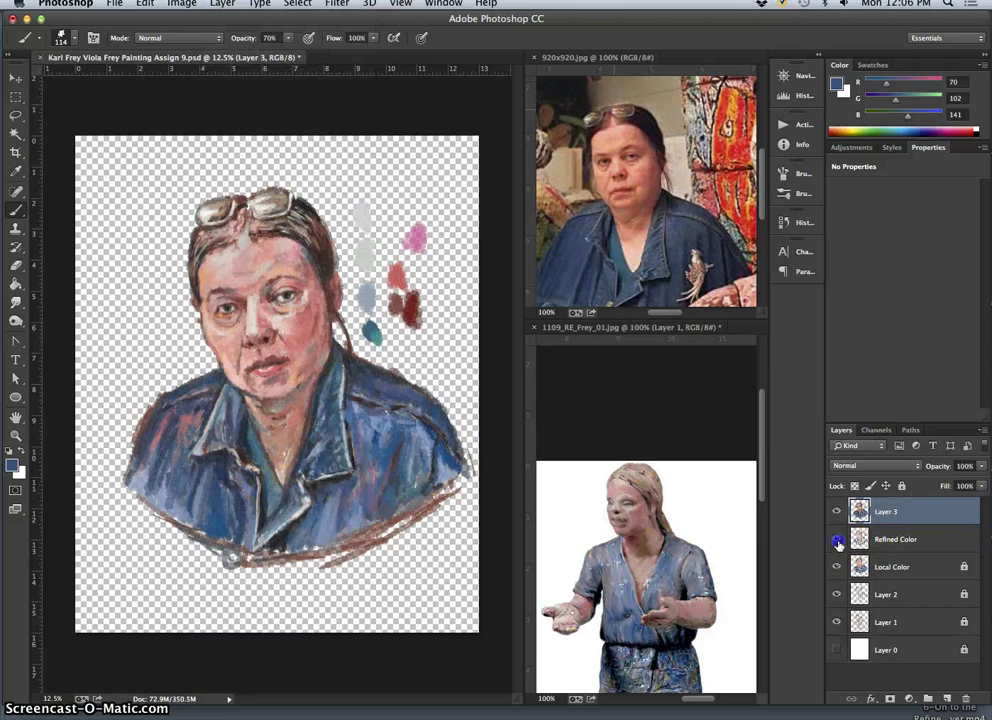
click(836, 567)
click(836, 594)
click(836, 622)
click(836, 650)
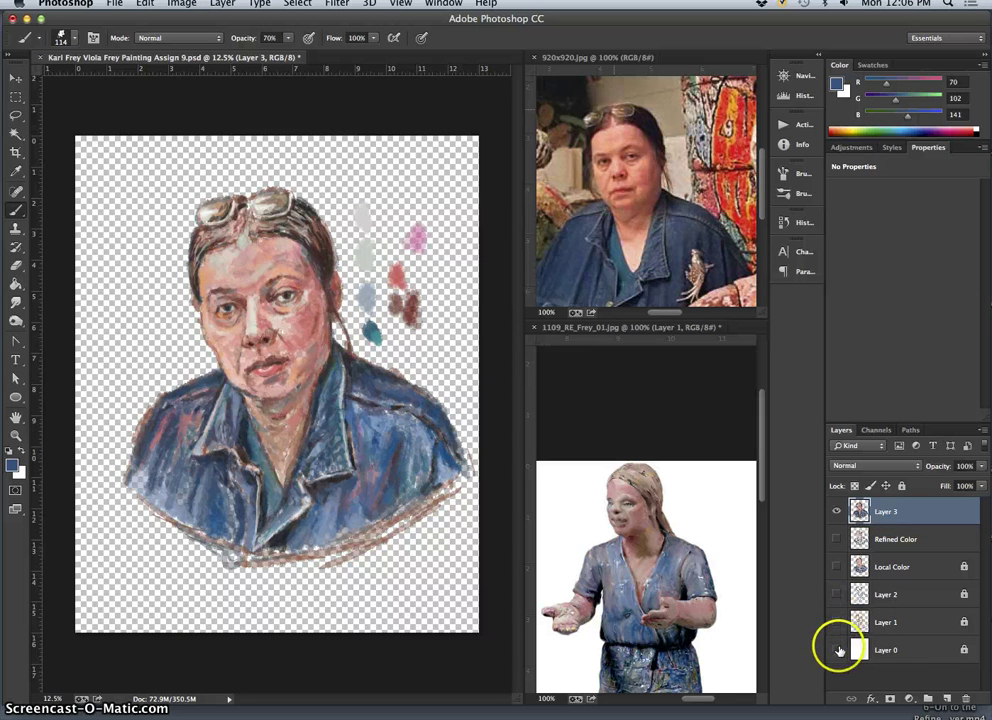
- Lock the Refined Color layer, keep it hidden, and save the document
click(938, 539)
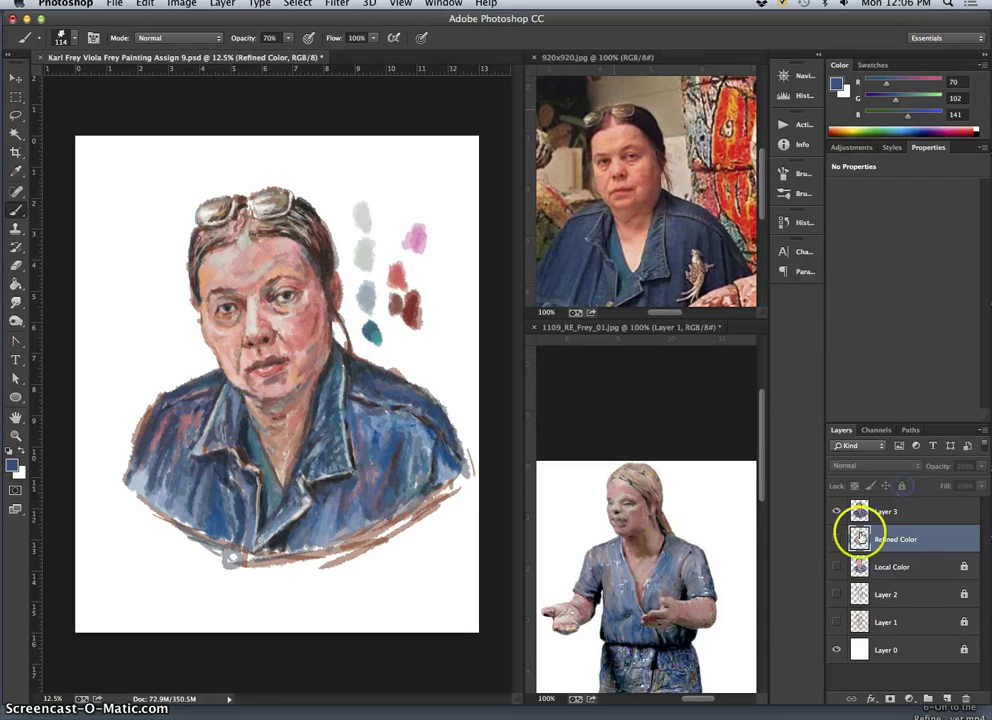
click(836, 539)
click(903, 487)
click(836, 539)
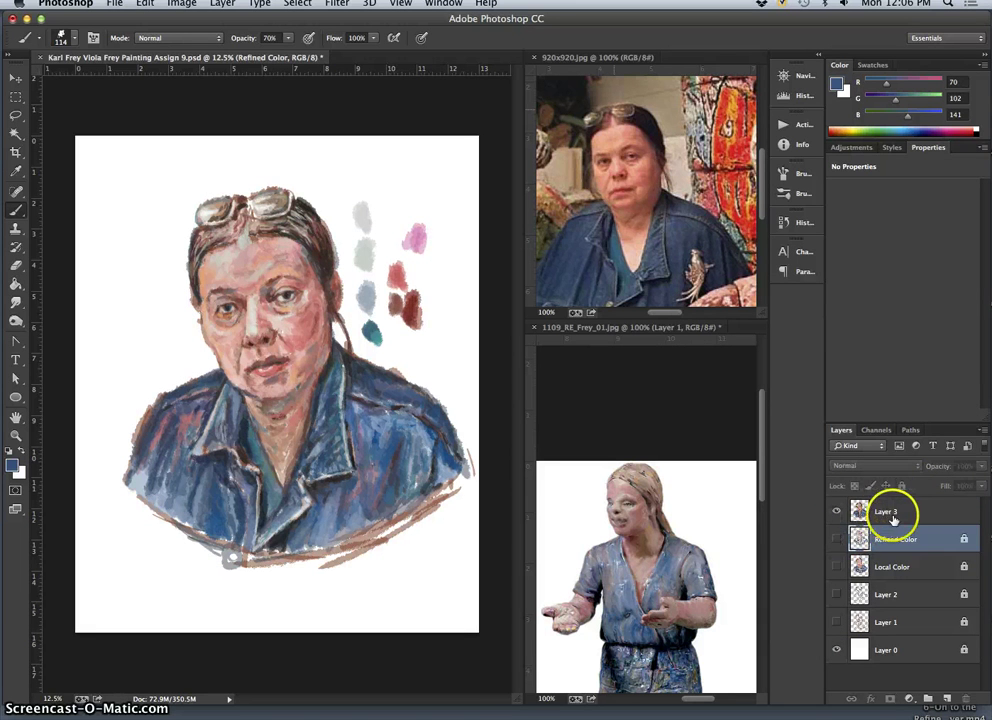
key(super+s)
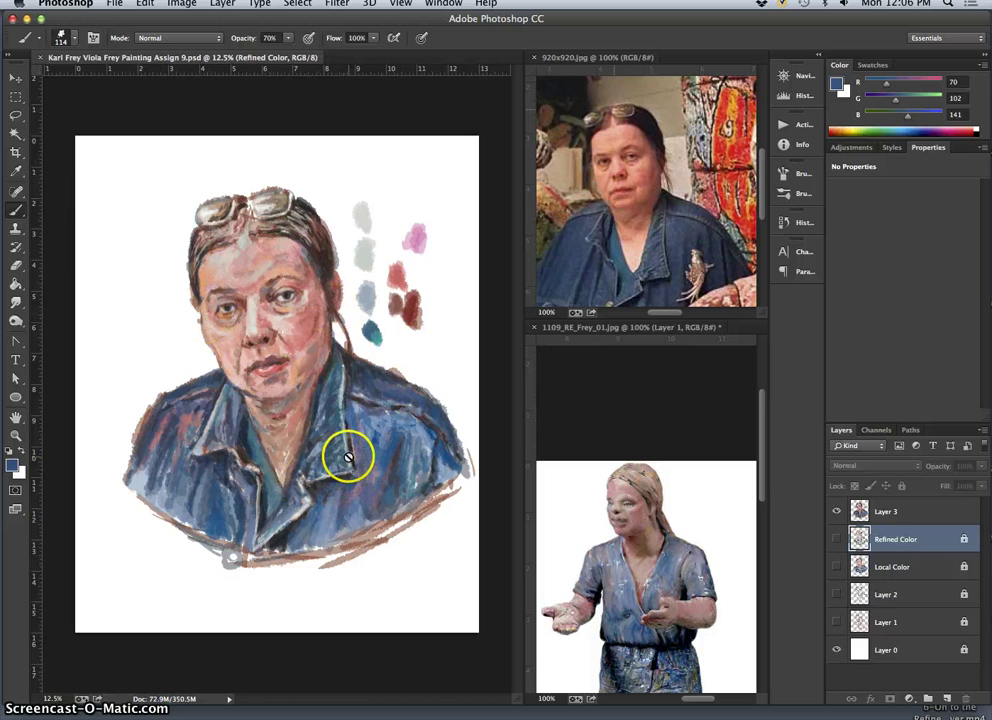
- Erase the stray paint around the glasses and the top of the hair on Layer 3 with the 56 px eraser
click(15, 264)
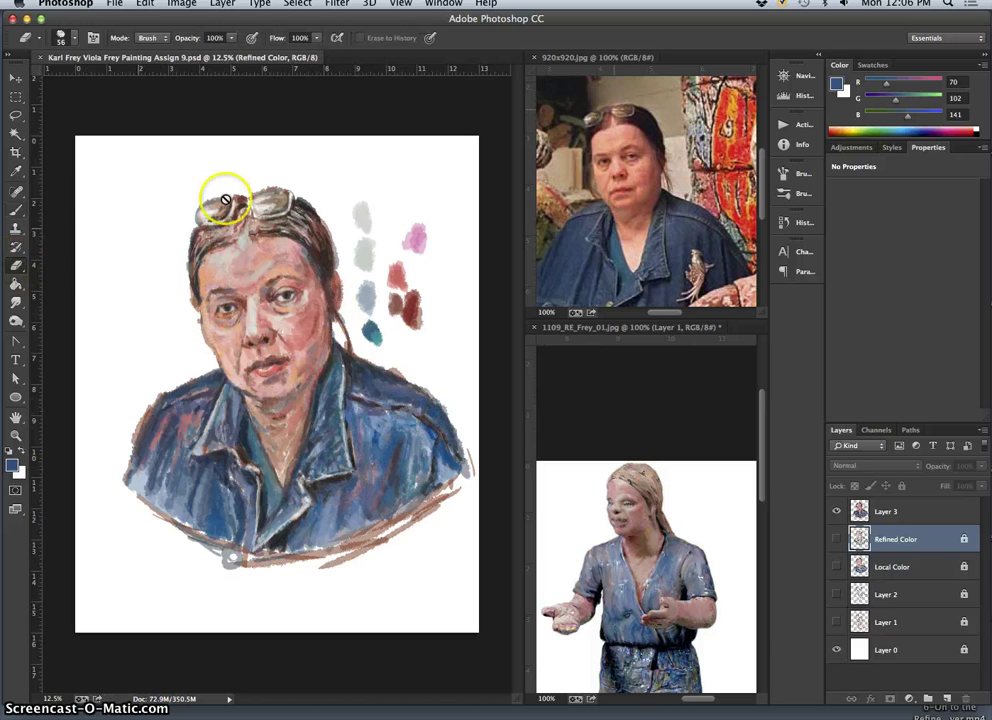
click(915, 512)
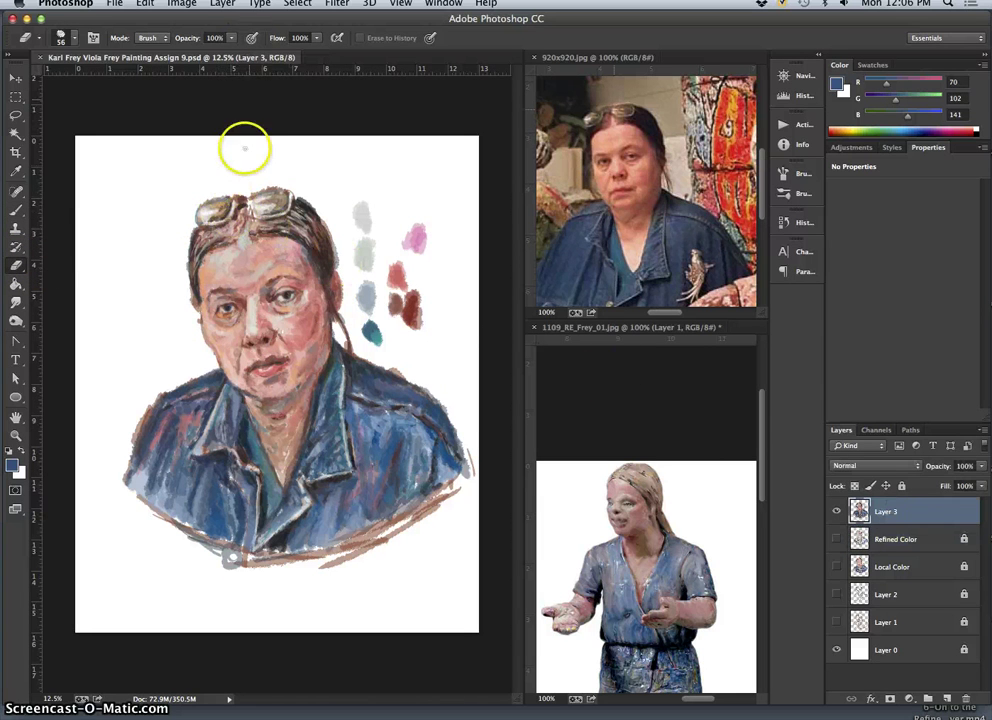
click(222, 193)
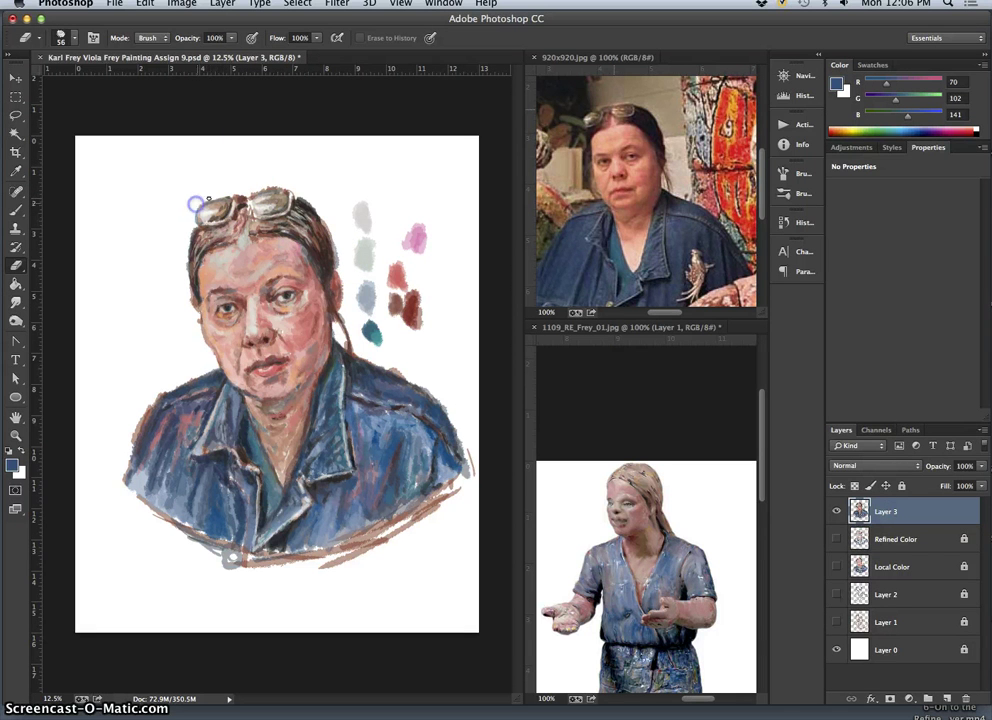
click(226, 195)
drag(237, 198, 242, 196)
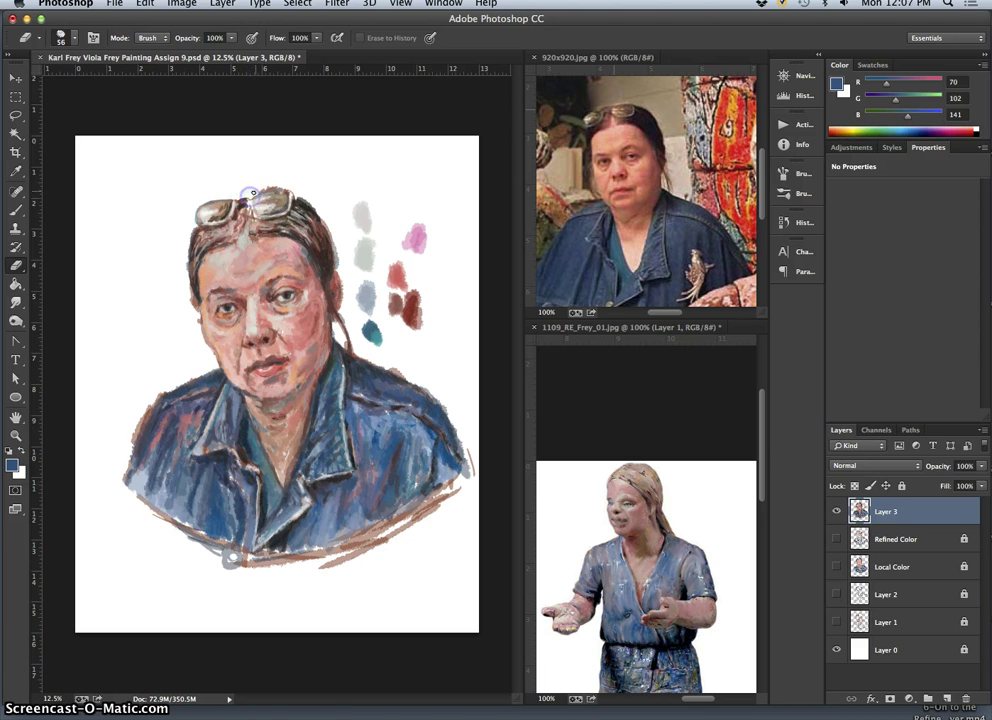
click(303, 194)
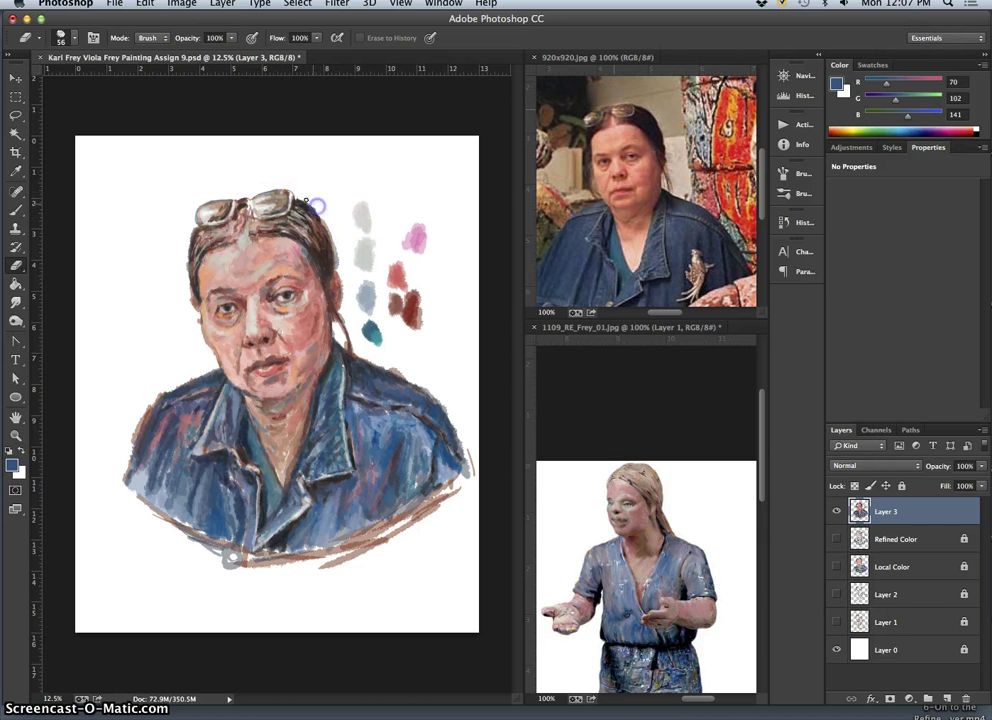
click(316, 210)
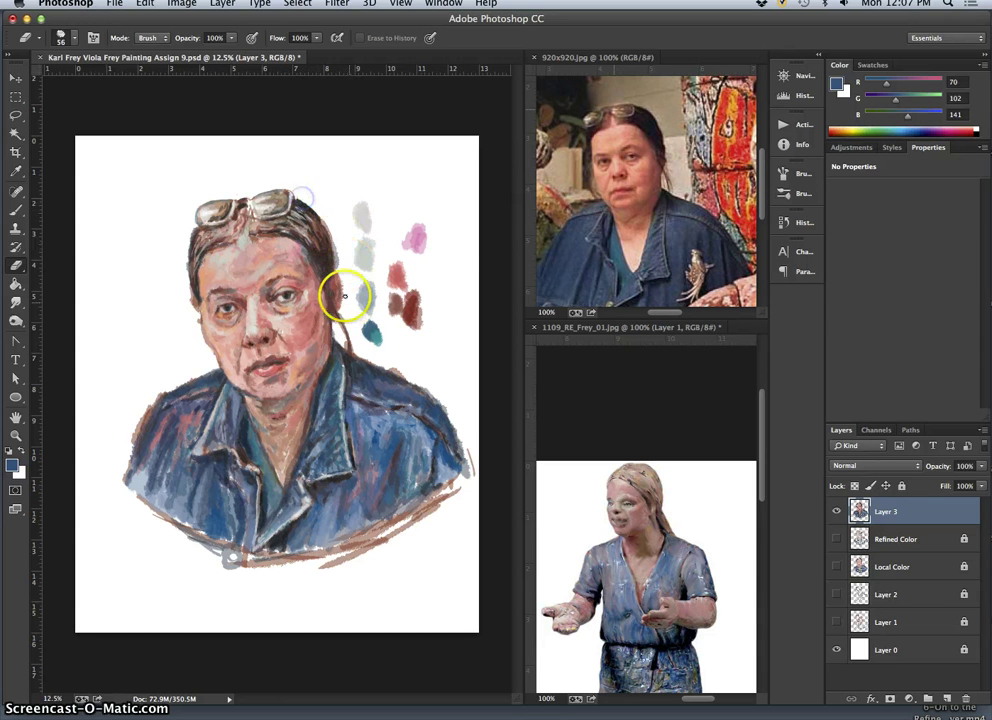
- Switch the eraser to the rough-edged 114 px brush tip at the end of the preset list
click(60, 36)
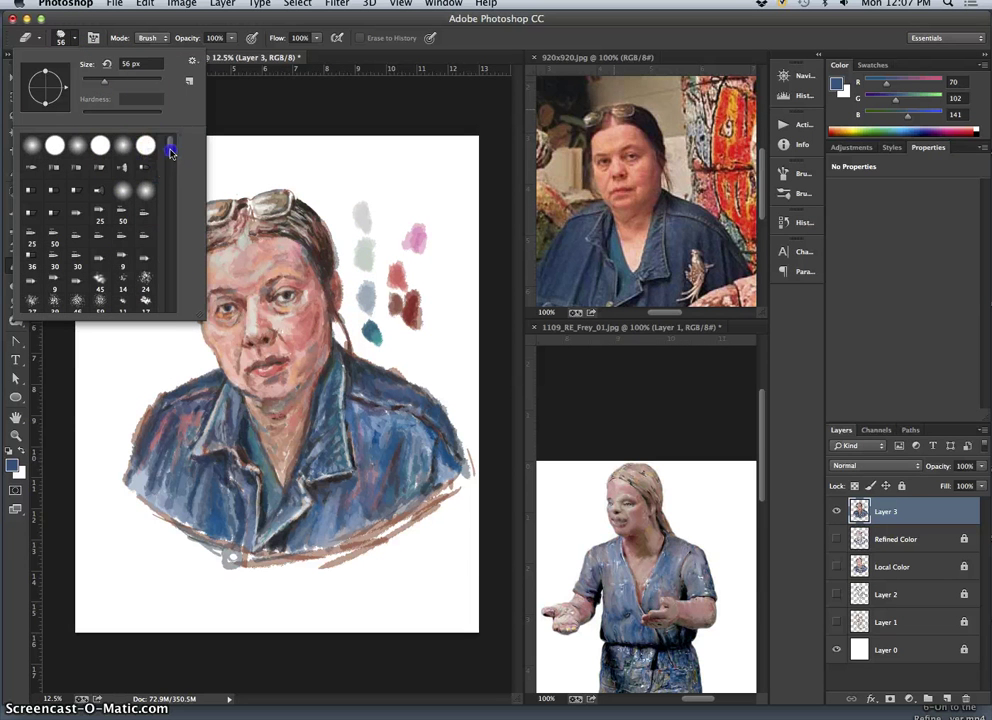
click(168, 310)
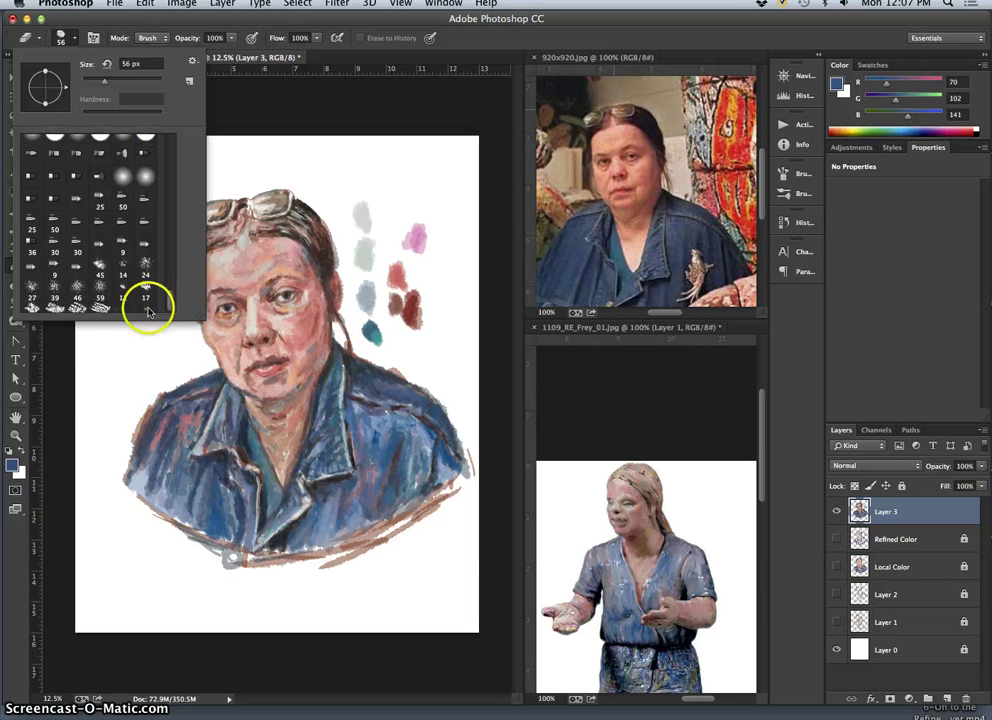
scroll(146, 308, down, 5)
click(100, 302)
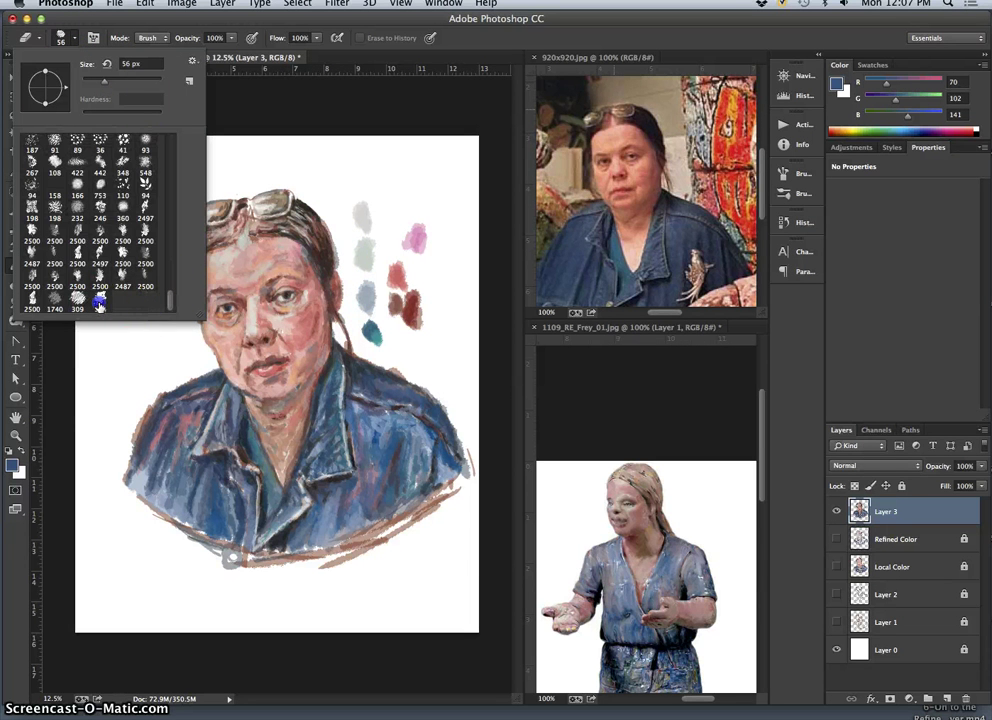
click(115, 350)
click(121, 326)
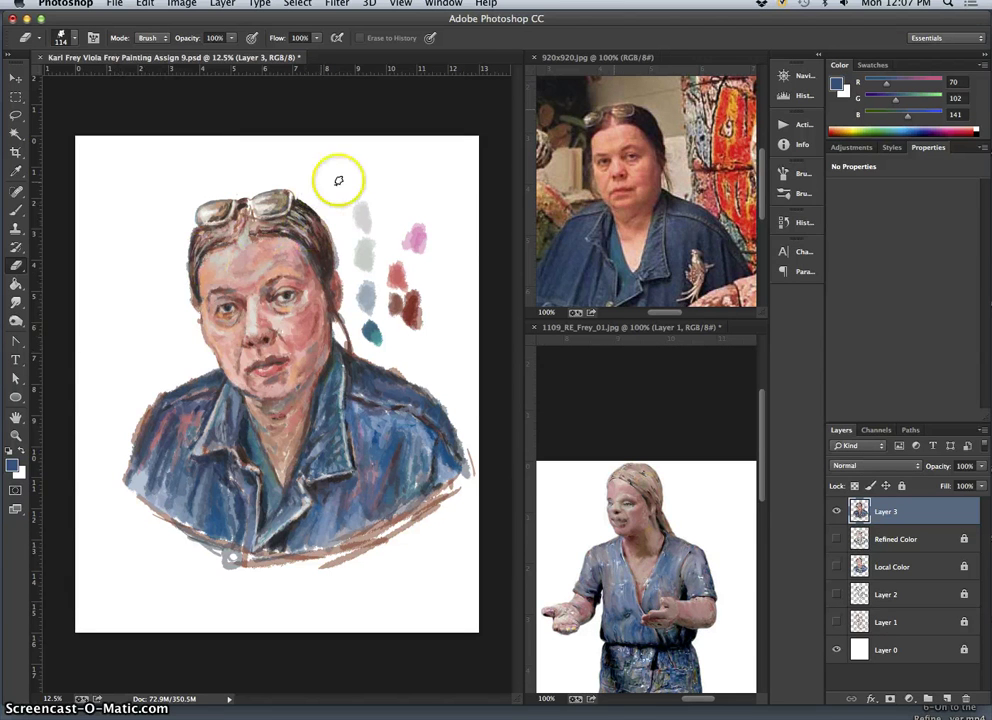
- Enable Shape Dynamics and Scattering for the eraser, with 18% size jitter, 3% minimum diameter and 9% angle jitter
click(805, 176)
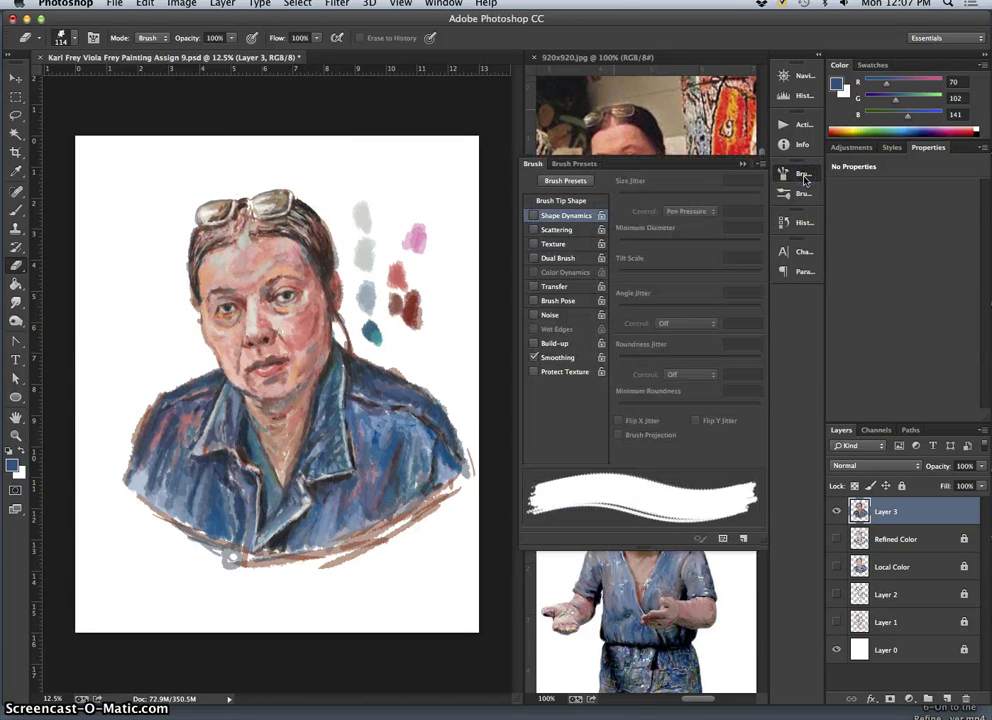
click(534, 215)
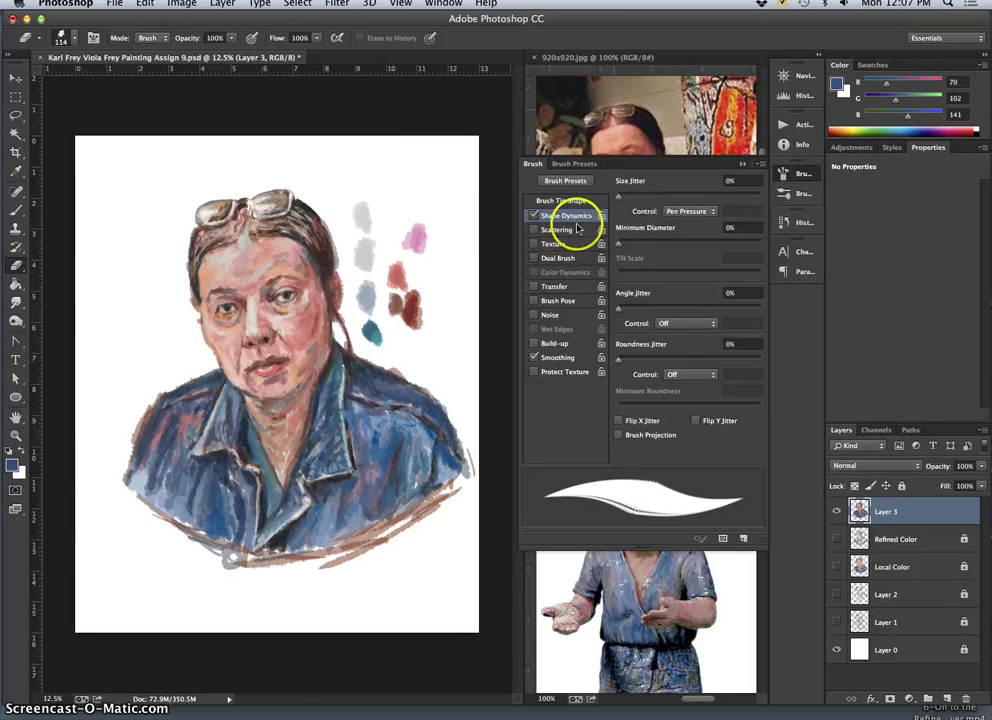
drag(623, 311, 633, 312)
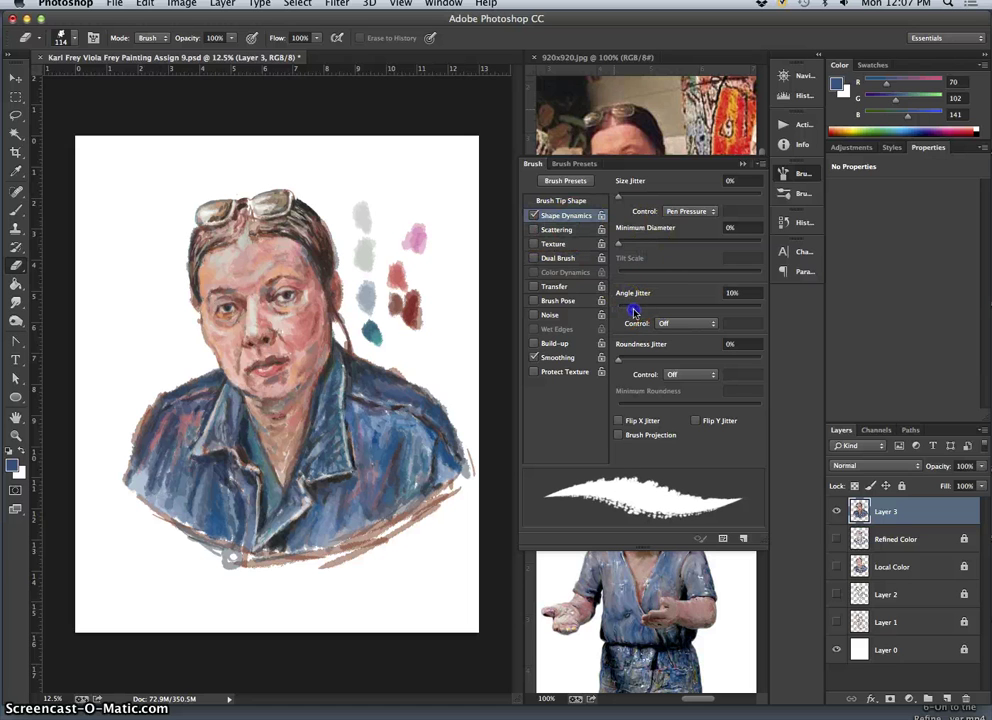
drag(617, 243, 624, 246)
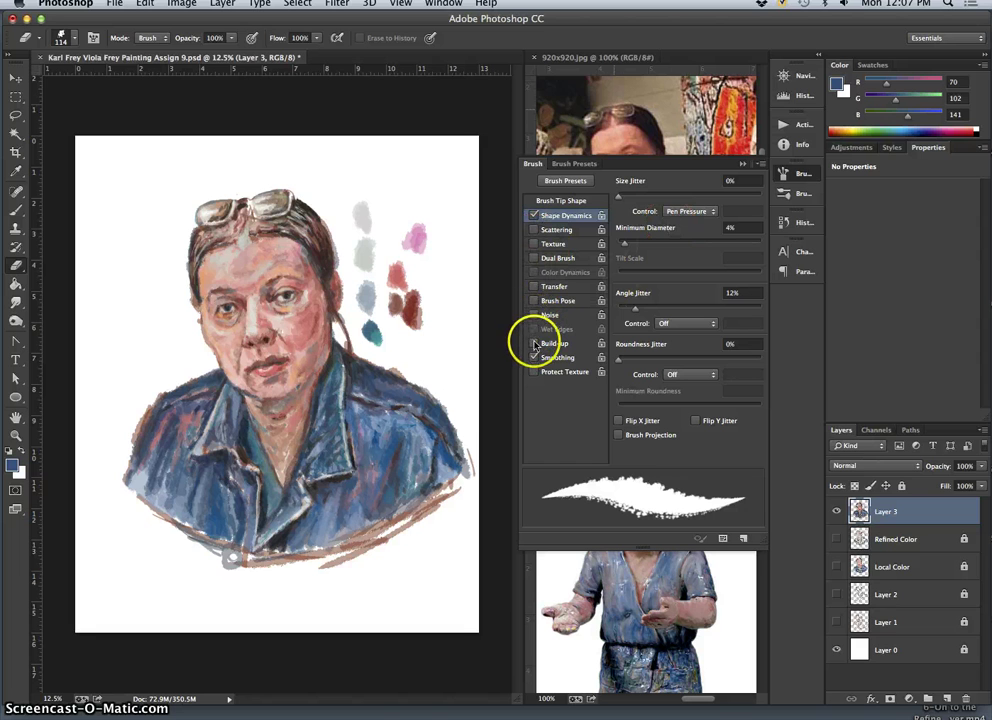
click(533, 230)
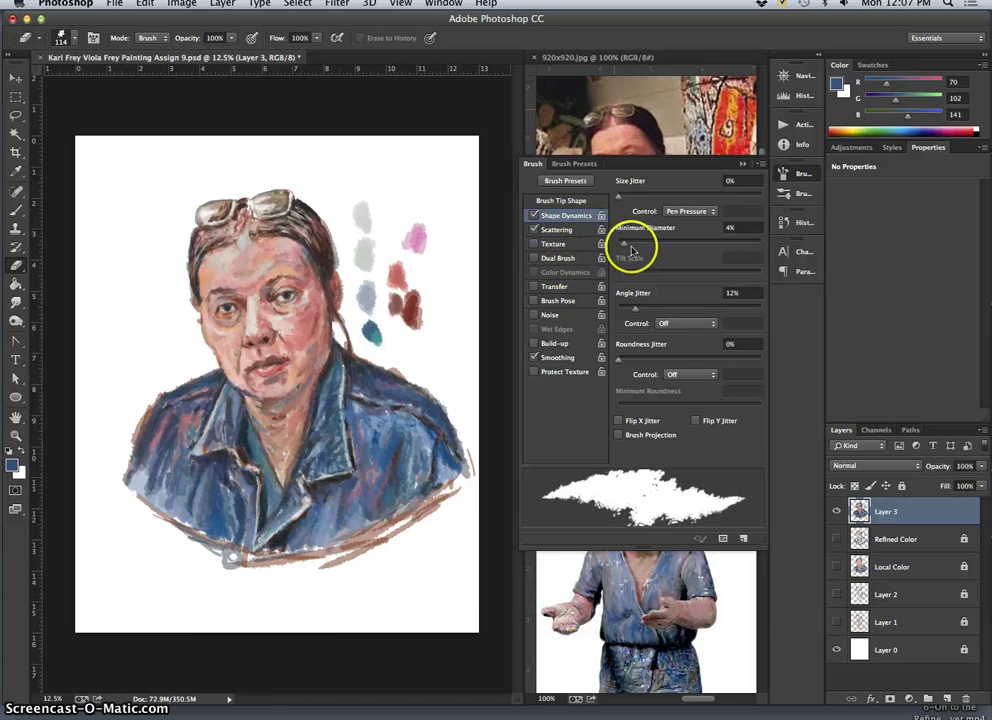
click(636, 313)
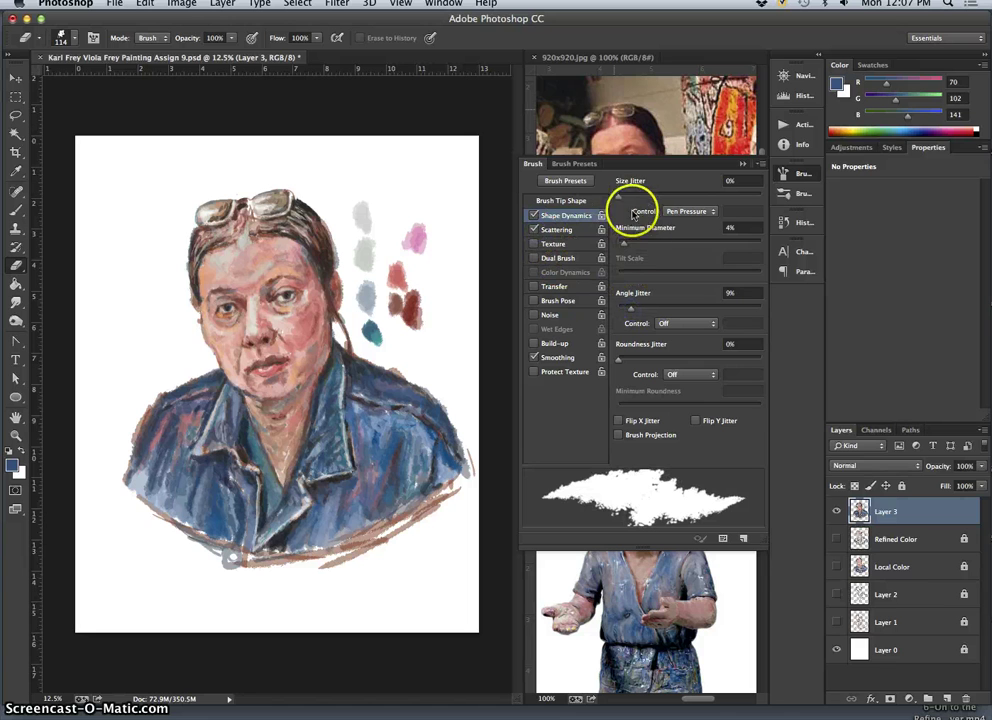
drag(626, 248, 623, 246)
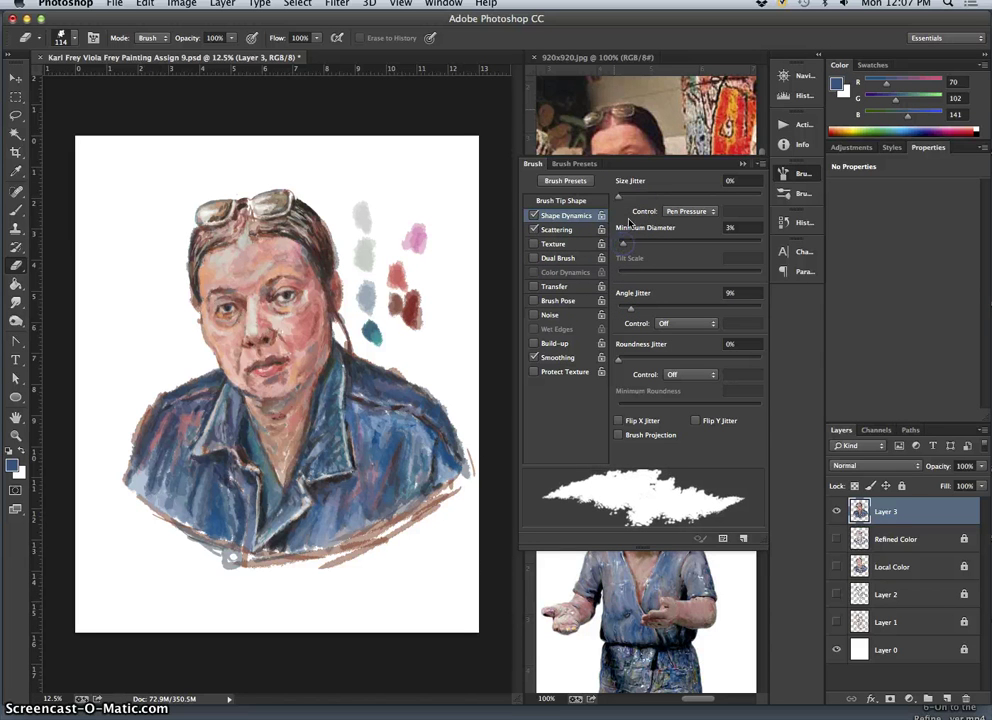
drag(627, 195, 643, 195)
- Erase the rough outer edge of the hair and ear beside the color swatches on Layer 3, and close the brush settings
click(339, 261)
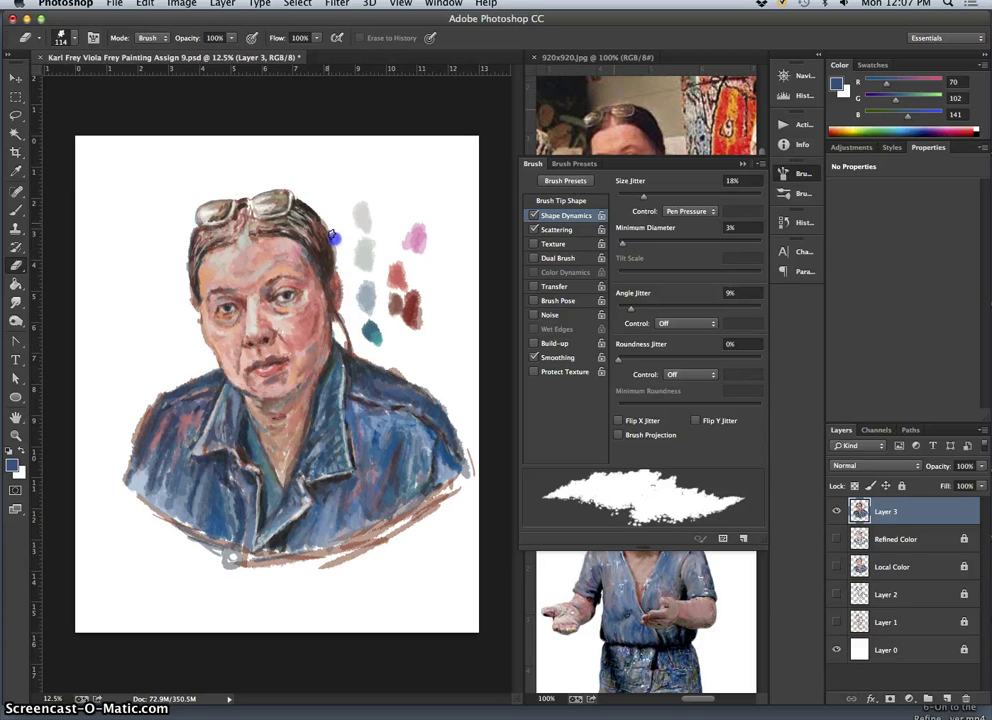
key(super+=)
key(super+=)
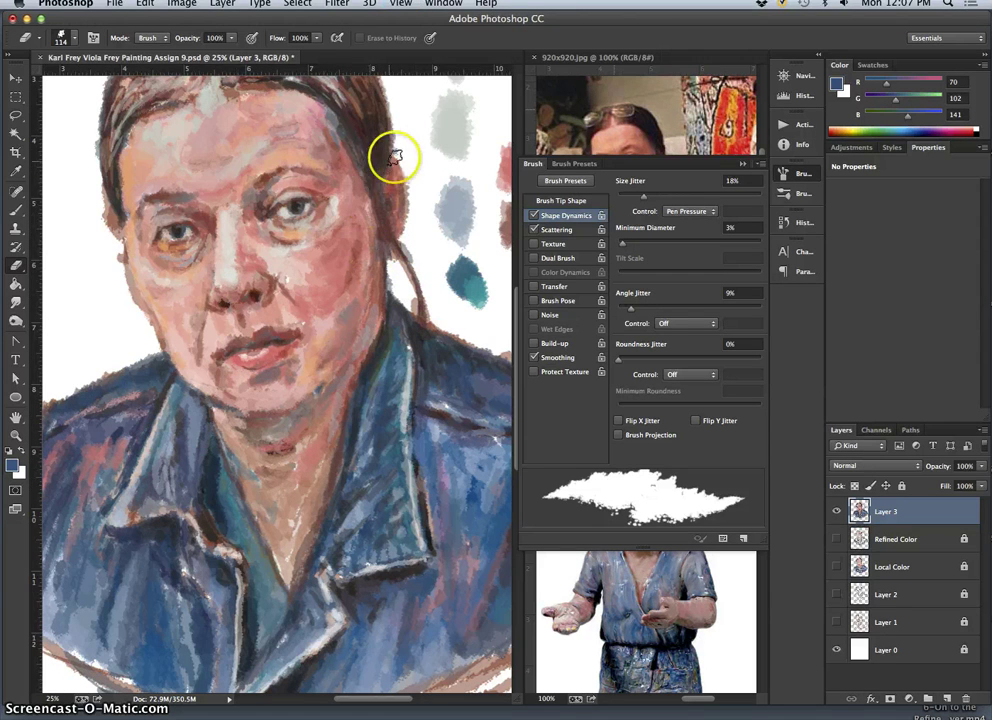
click(400, 151)
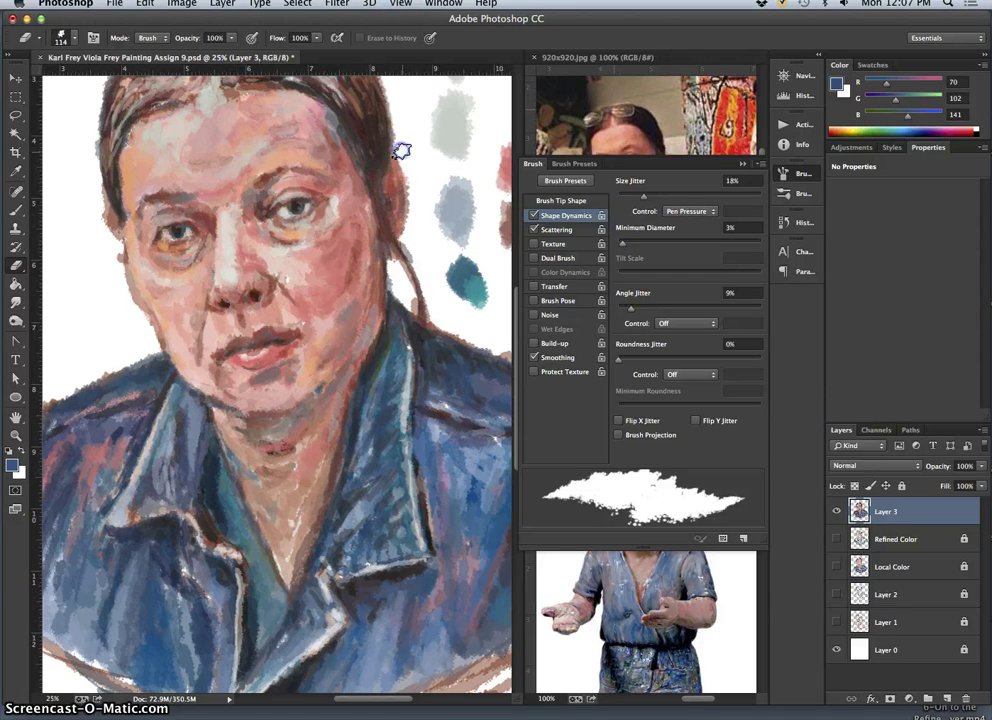
drag(401, 151, 412, 224)
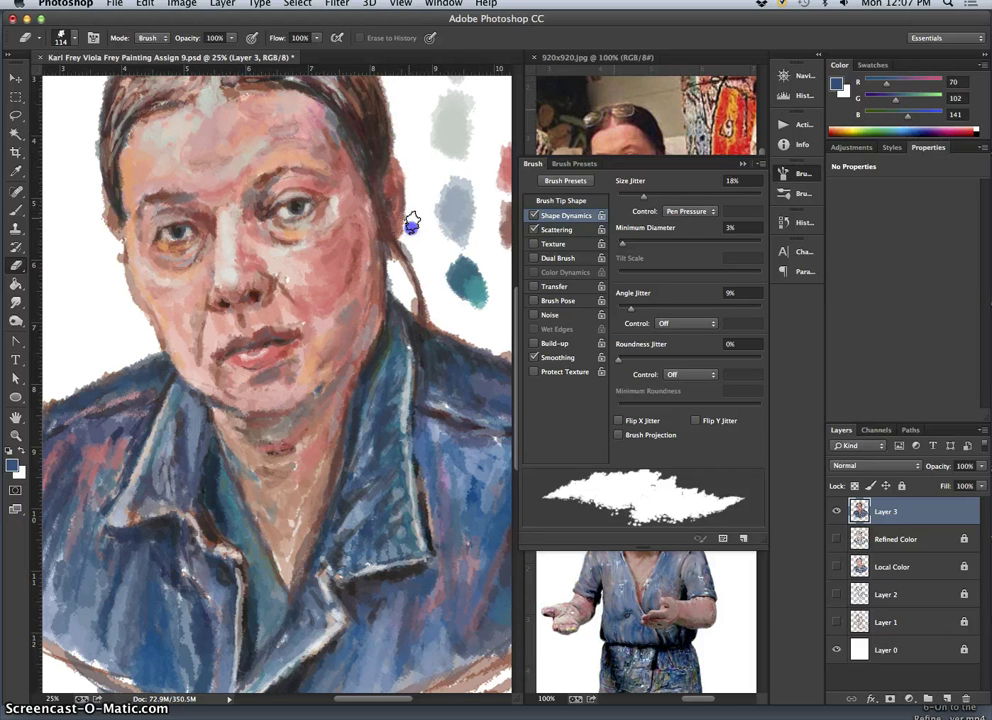
click(743, 163)
- Erase the excess paint on both sides of the loose hair strand between the ear and the shoulder
click(412, 249)
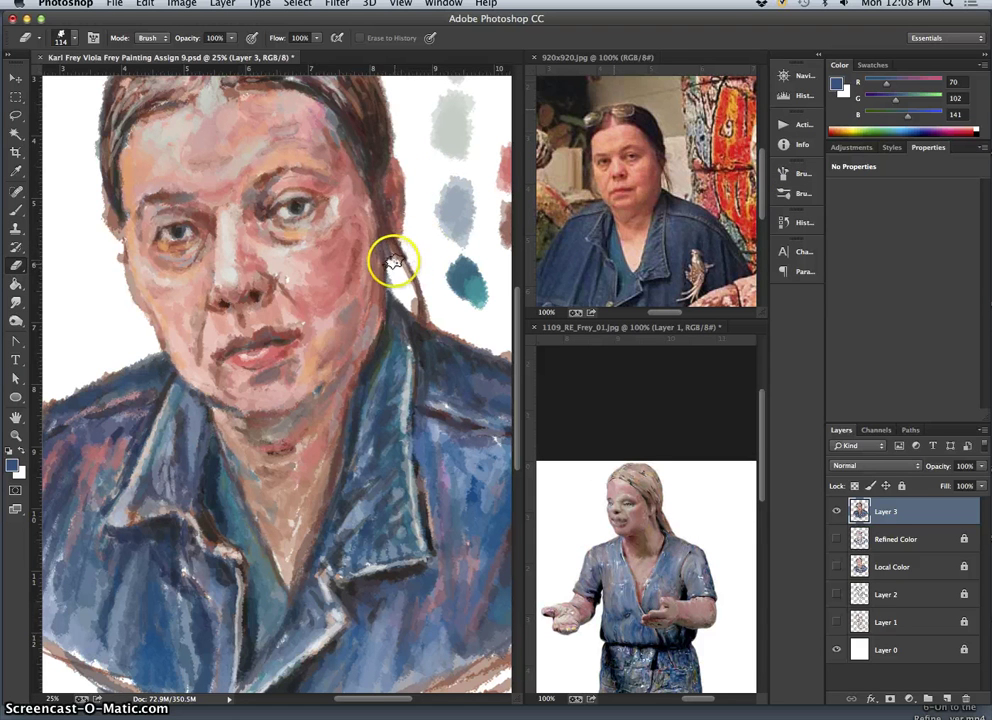
click(398, 273)
click(392, 273)
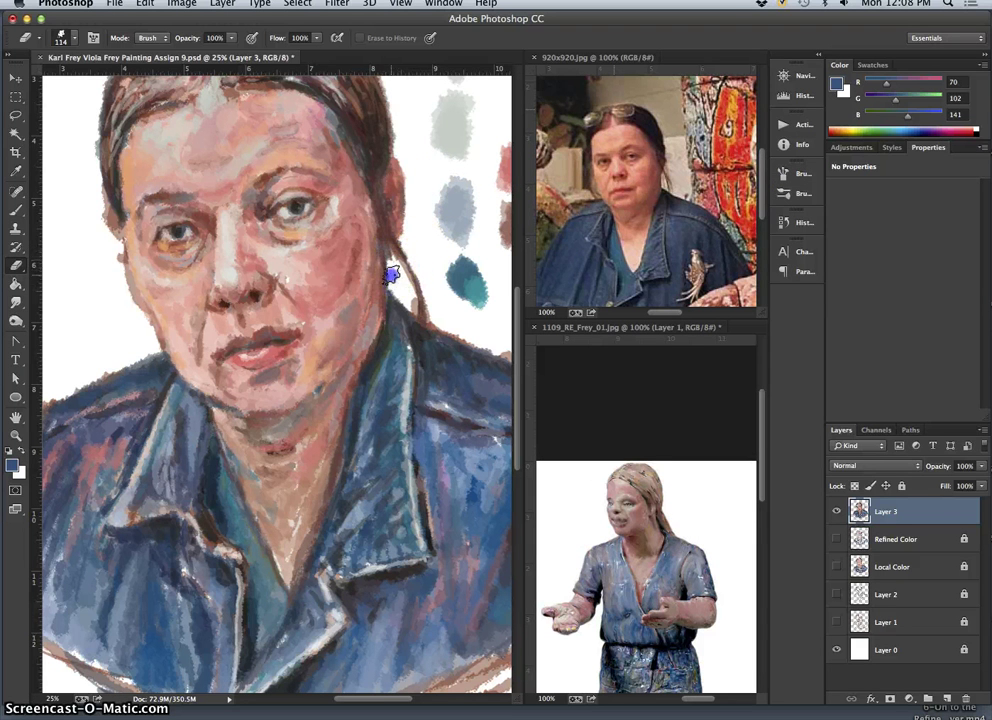
click(412, 300)
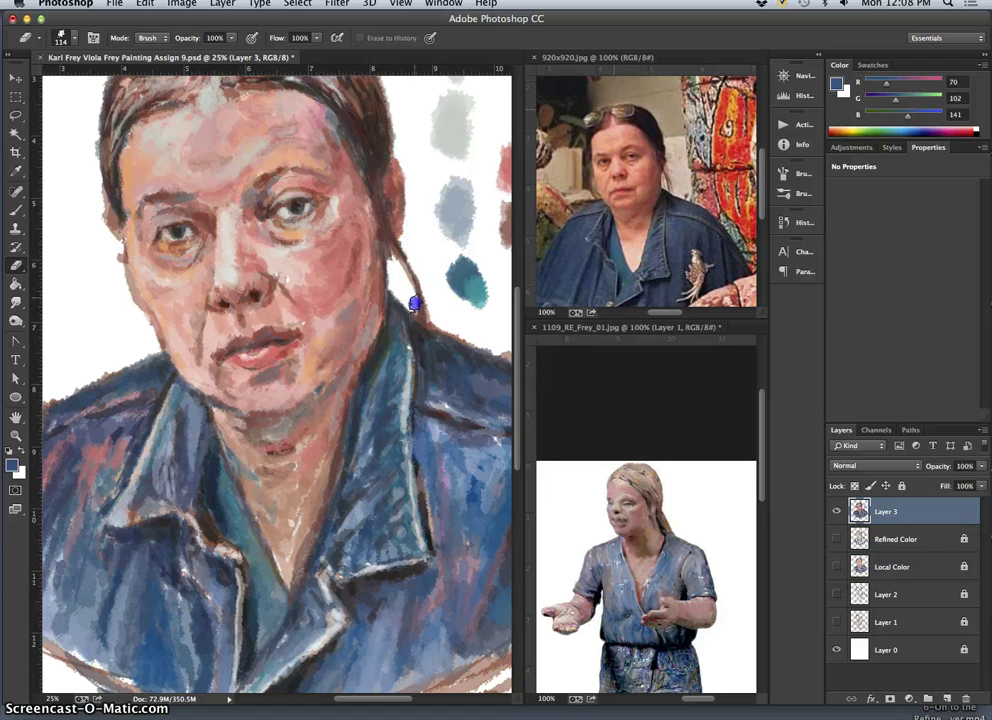
mouse_move(428, 285)
mouse_down()
mouse_move(427, 277)
mouse_move(430, 316)
mouse_up()
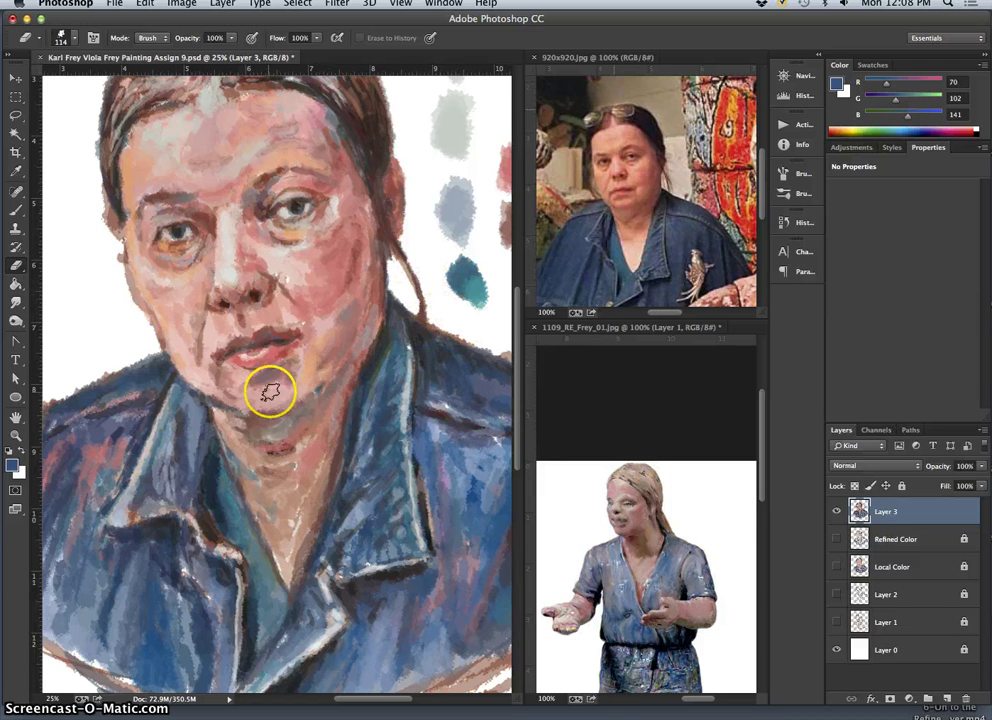
drag(104, 257, 116, 278)
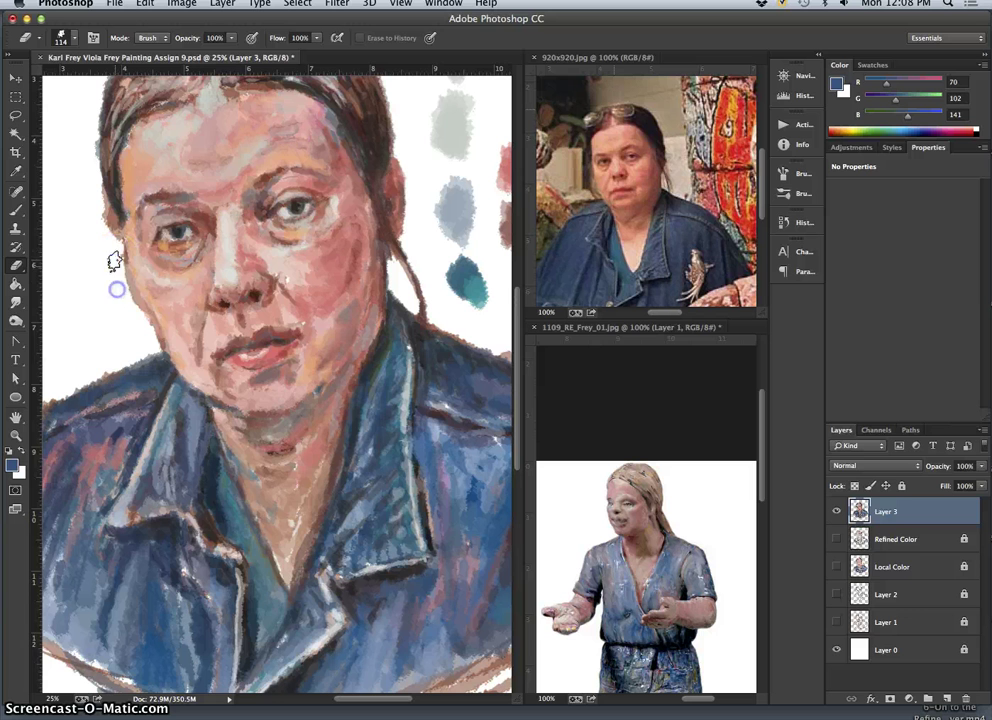
drag(147, 334, 146, 328)
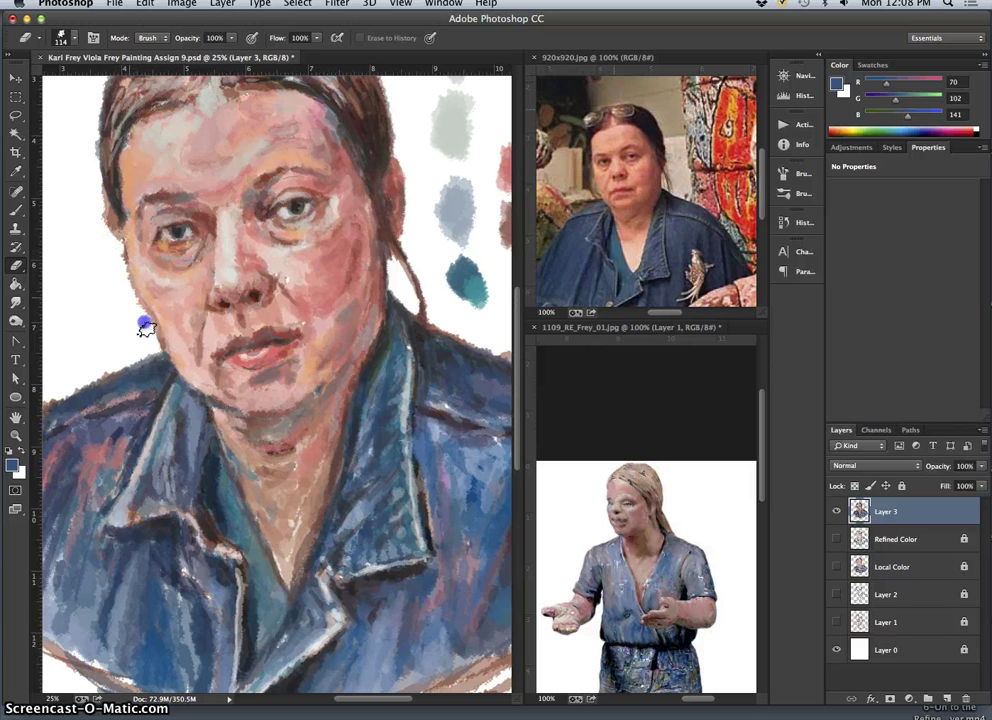
key(super+alt+z)
key(super+alt+z)
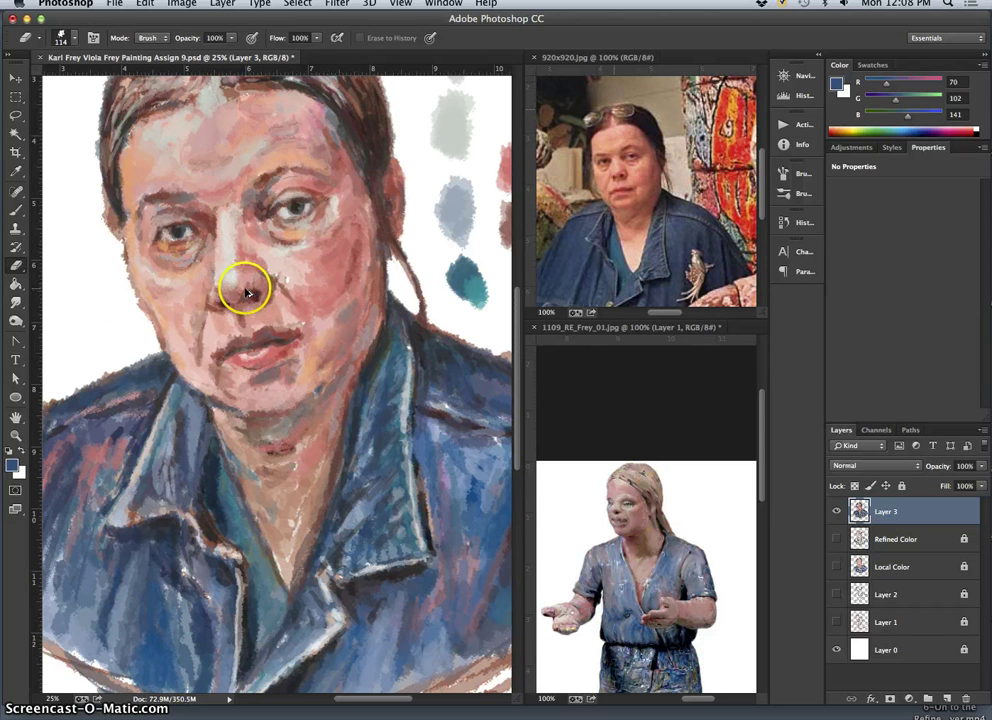
- Lower the eraser's opacity to 62% and soften the outer edge of the cheek and jaw on Layer 3
click(231, 37)
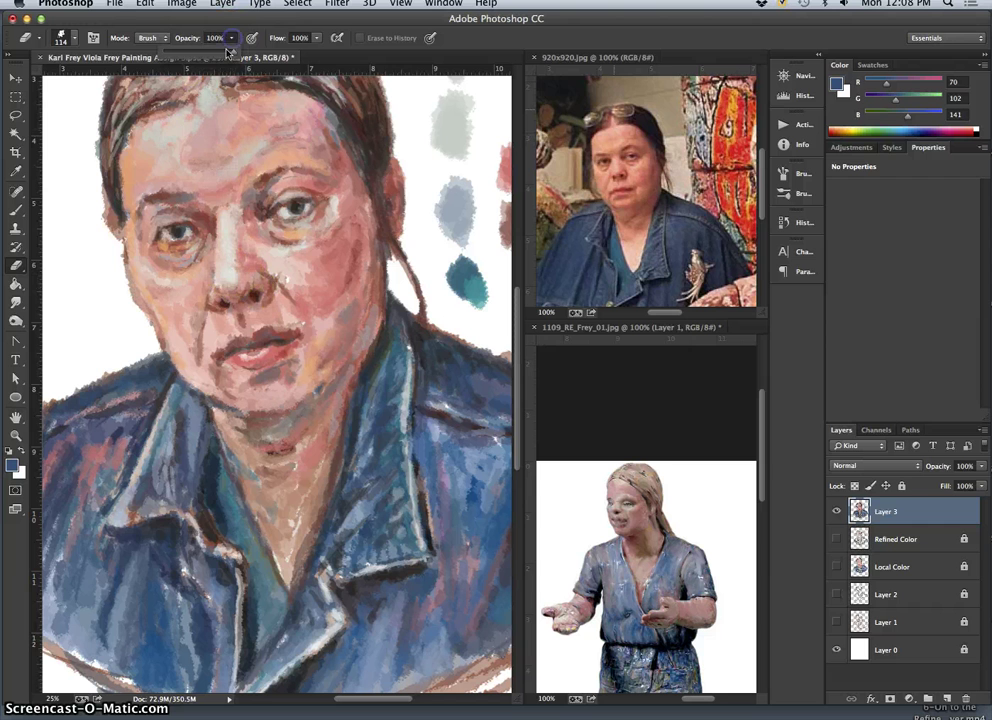
drag(208, 55, 206, 55)
click(116, 277)
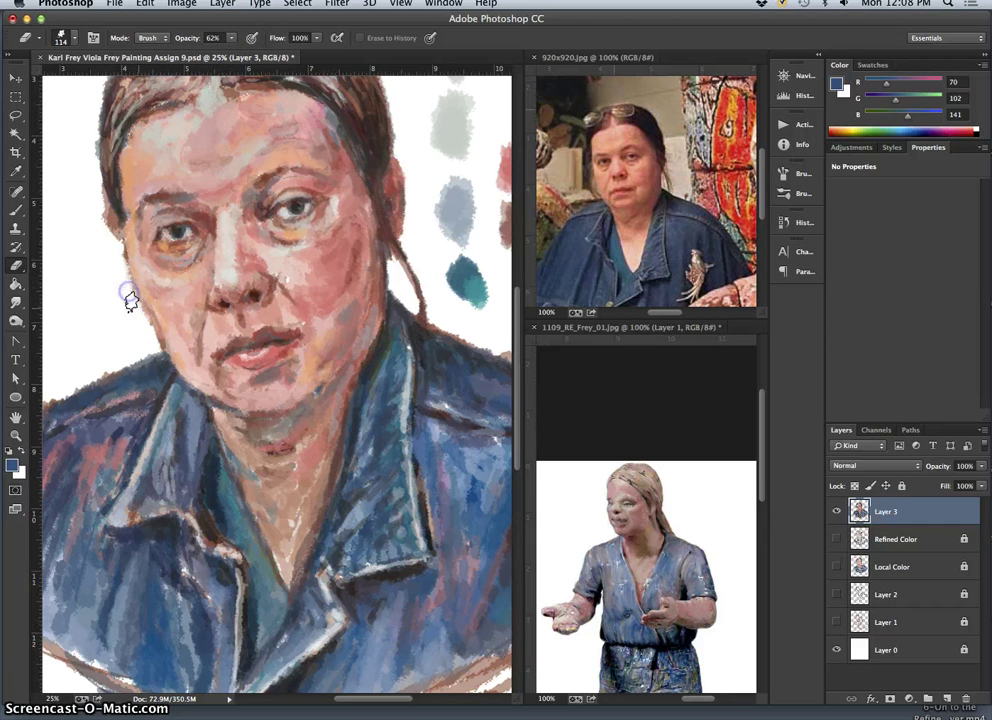
click(149, 337)
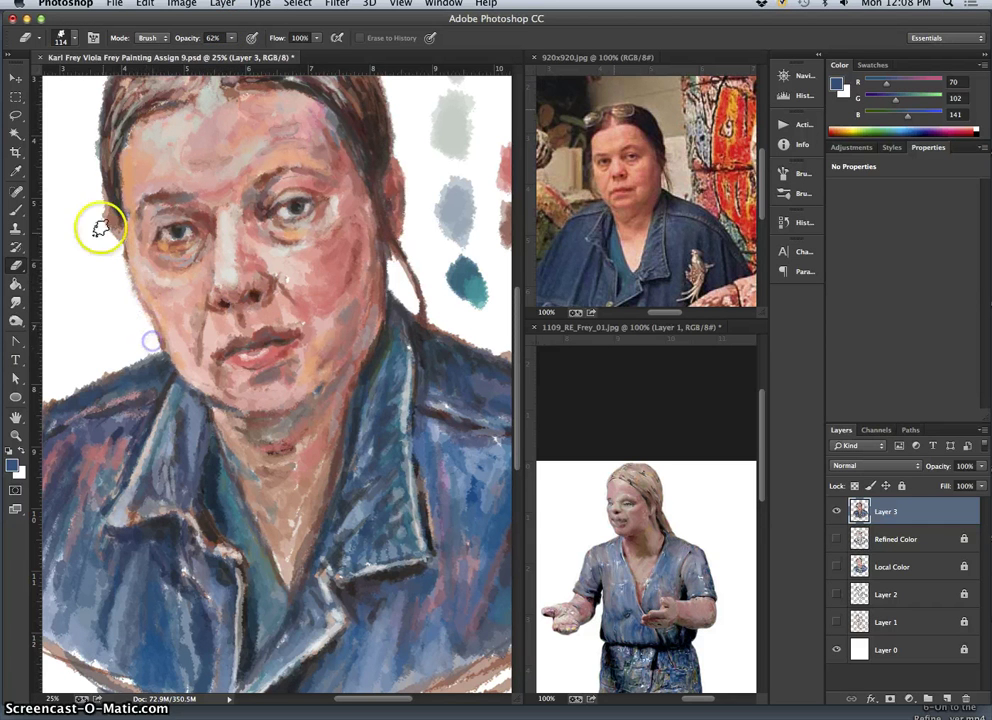
- Erase the rough outer edge of the ear and hair on the side of the head away from the color swatches
mouse_move(98, 215)
mouse_down()
mouse_move(108, 204)
mouse_move(115, 248)
mouse_move(108, 195)
mouse_move(111, 243)
mouse_up()
click(101, 210)
mouse_move(95, 171)
mouse_down()
mouse_move(96, 128)
mouse_move(93, 144)
mouse_up()
click(103, 93)
click(102, 85)
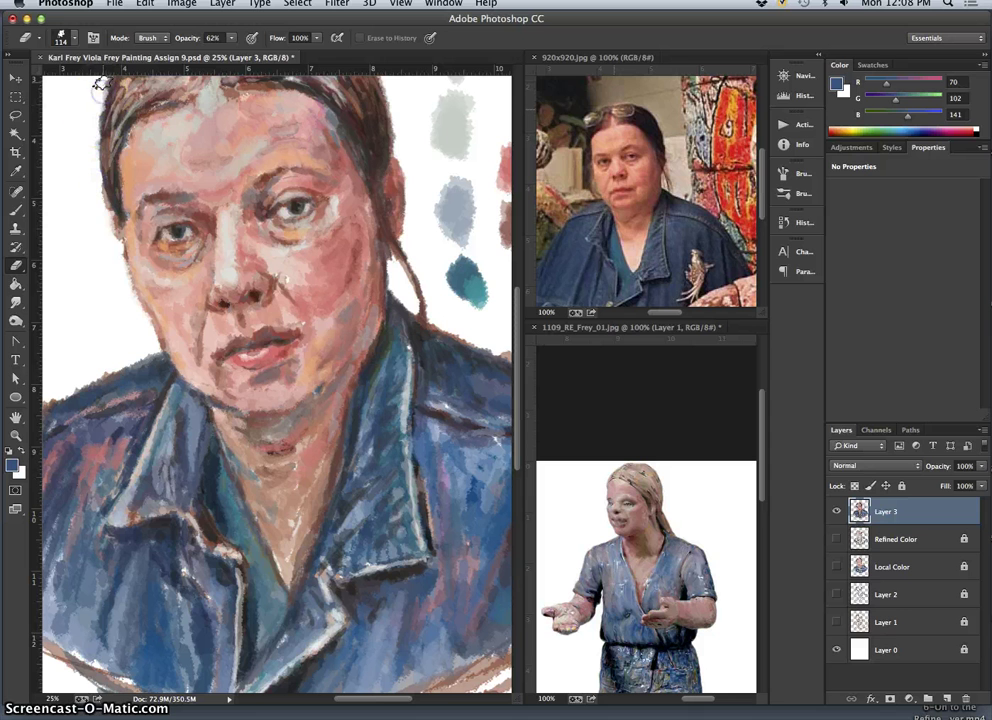
click(103, 195)
- Undo the eraser stroke beside the swatches, lower the eraser's opacity to 48%, and soften the hair and ear edge there
mouse_move(273, 250)
mouse_down()
mouse_move(405, 139)
mouse_move(401, 190)
mouse_move(415, 145)
mouse_up()
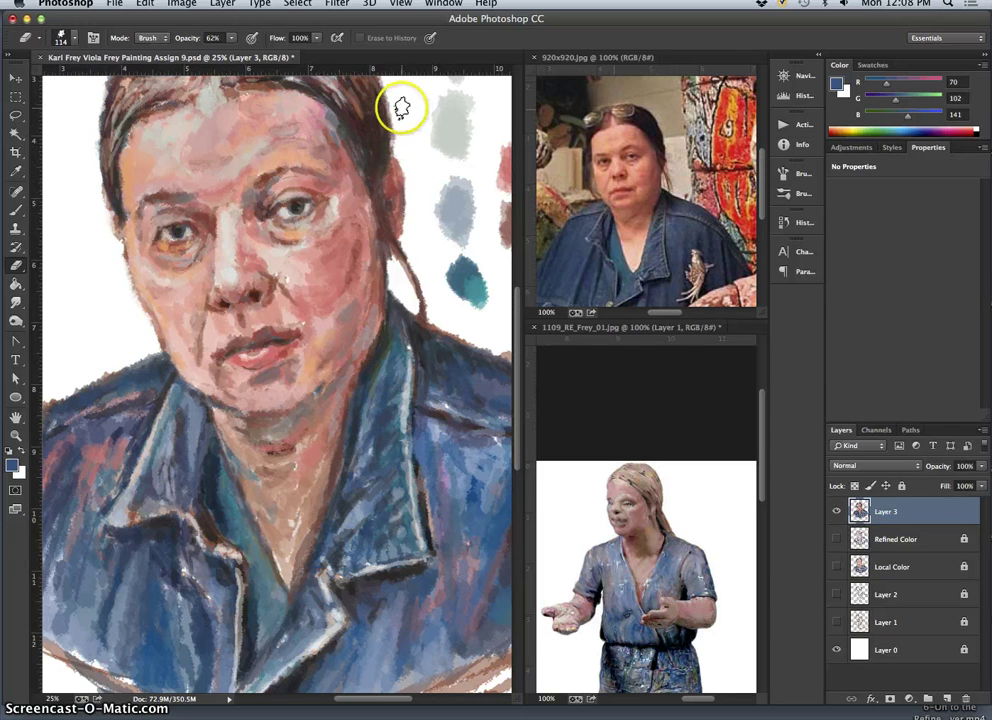
key(super+z)
click(231, 38)
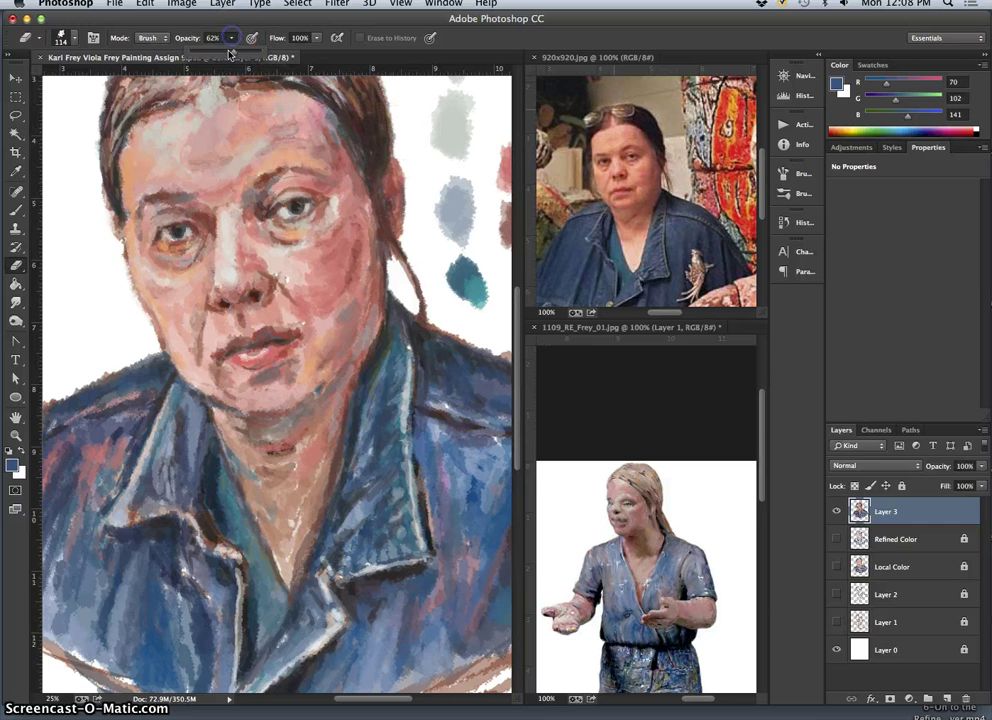
drag(233, 55, 223, 55)
click(389, 141)
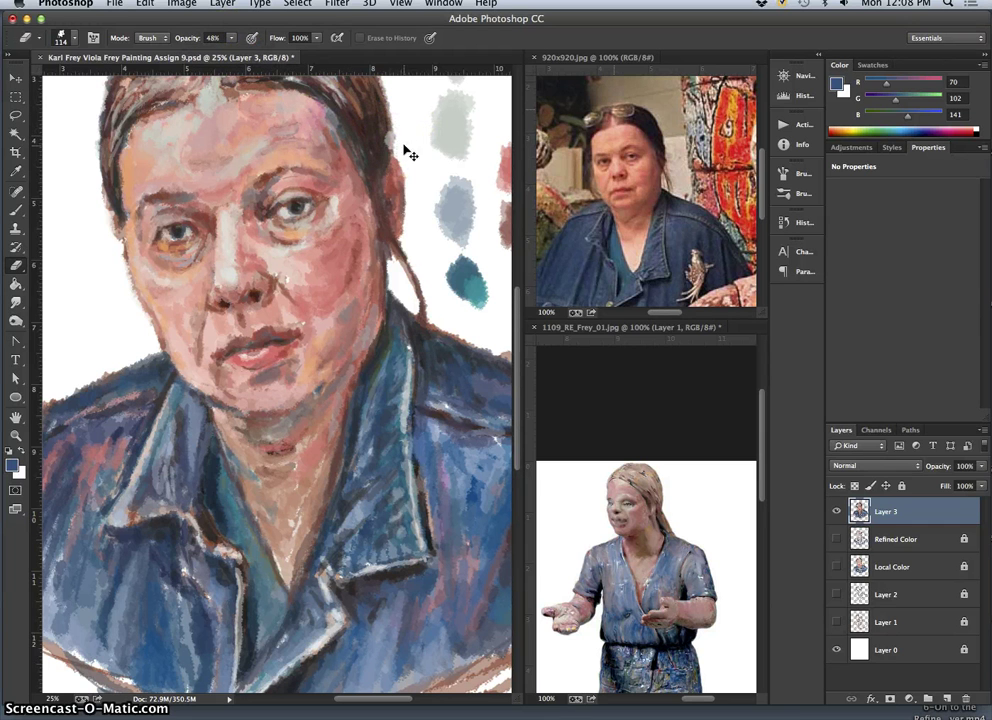
mouse_move(396, 106)
mouse_down()
mouse_move(392, 148)
mouse_move(427, 259)
mouse_move(425, 247)
mouse_up()
- Erase the rough upper edge of the jacket shoulder below the color swatches
key(space)
mouse_move(448, 318)
mouse_down()
mouse_move(399, 233)
mouse_move(324, 174)
mouse_up()
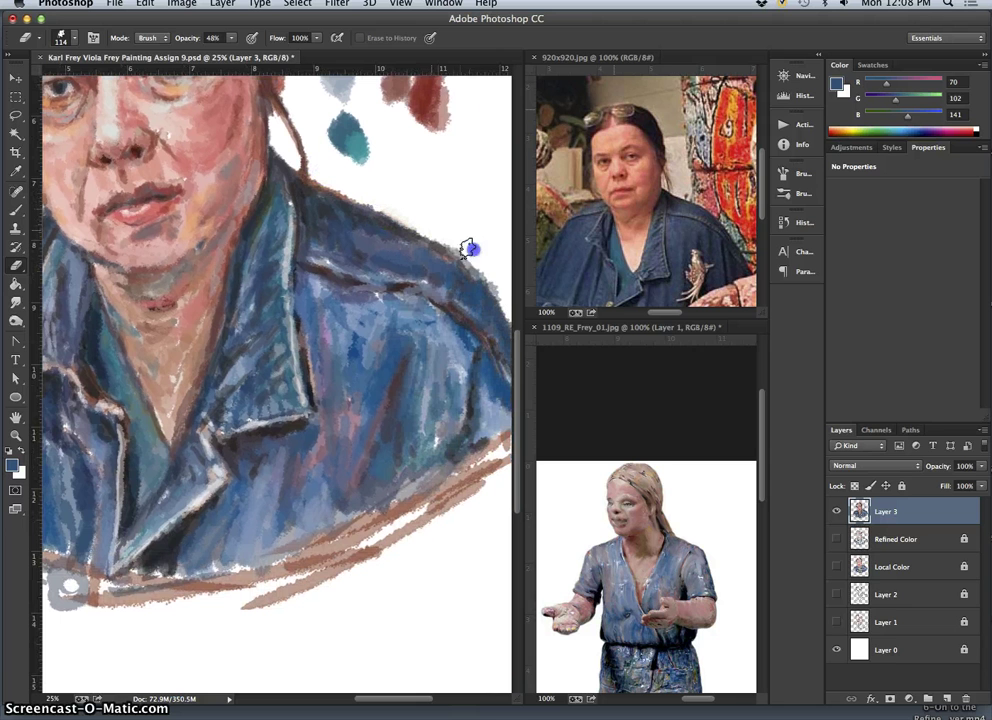
mouse_move(498, 276)
mouse_down()
mouse_move(449, 235)
mouse_move(488, 271)
mouse_up()
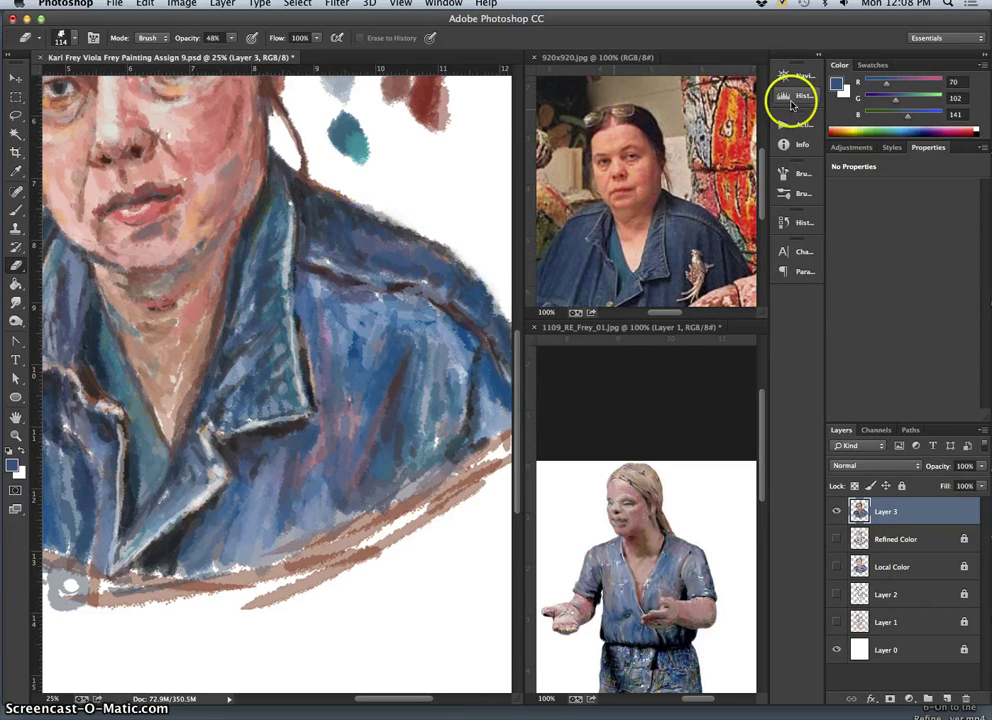
- Set the eraser's angle jitter control to Pen Tilt and soften the shoulder edge near the collar
click(797, 171)
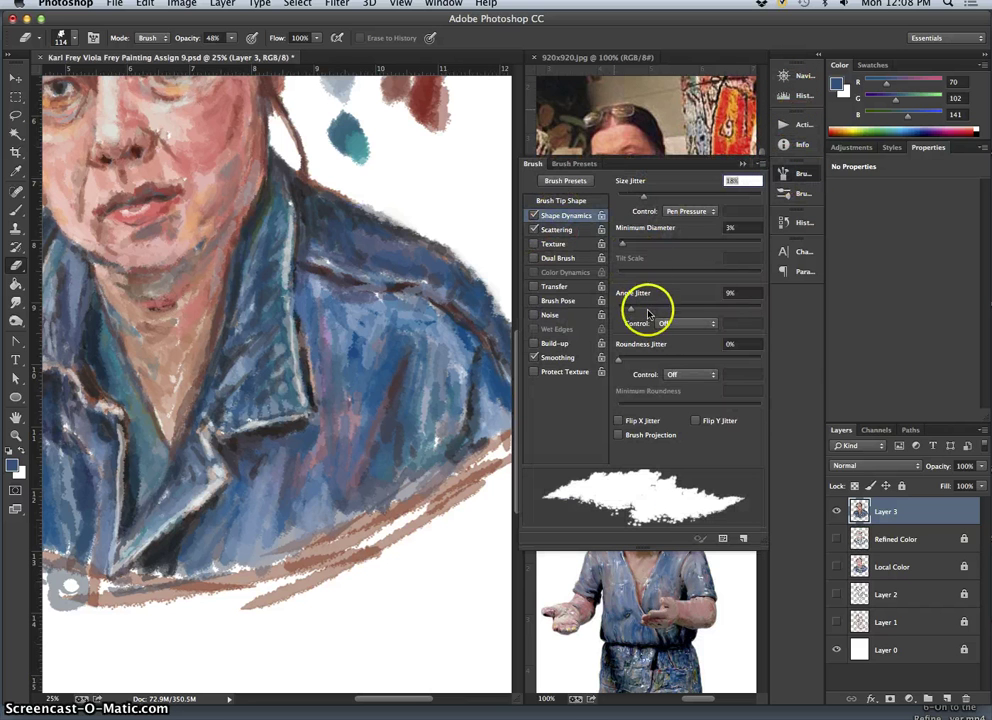
click(674, 324)
click(680, 350)
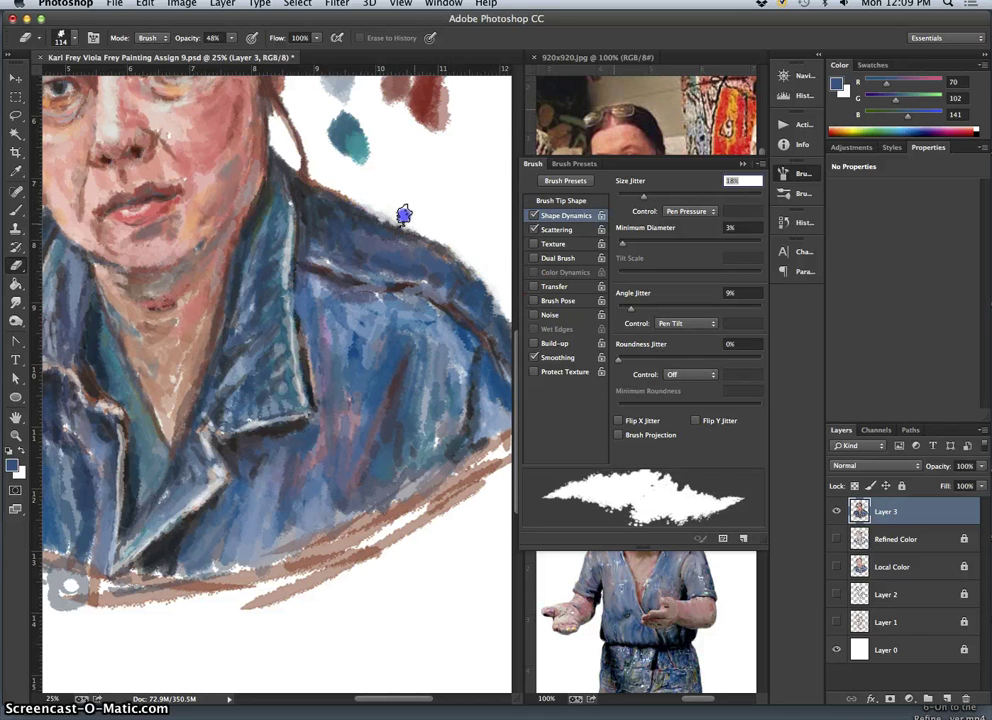
click(337, 193)
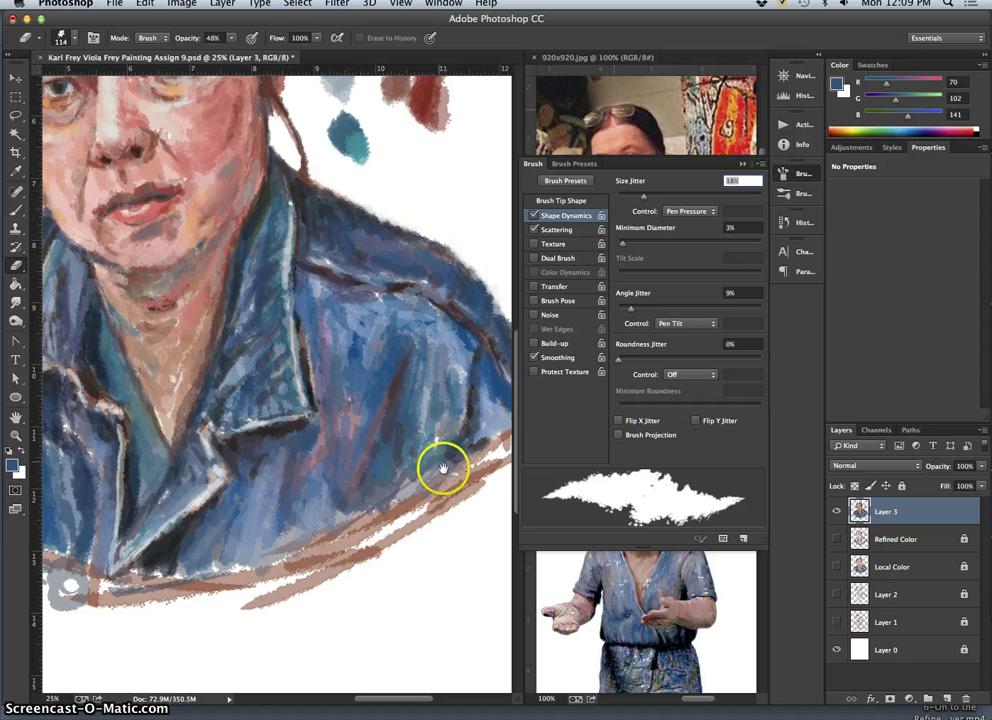
- Erase along the outer edge of the sleeve and the ends of the brown strokes beneath it
drag(475, 511, 371, 472)
mouse_move(434, 314)
mouse_down()
mouse_move(445, 378)
mouse_move(435, 383)
mouse_up()
mouse_move(441, 327)
mouse_down()
mouse_move(416, 428)
mouse_move(364, 466)
mouse_move(411, 402)
mouse_move(365, 447)
mouse_up()
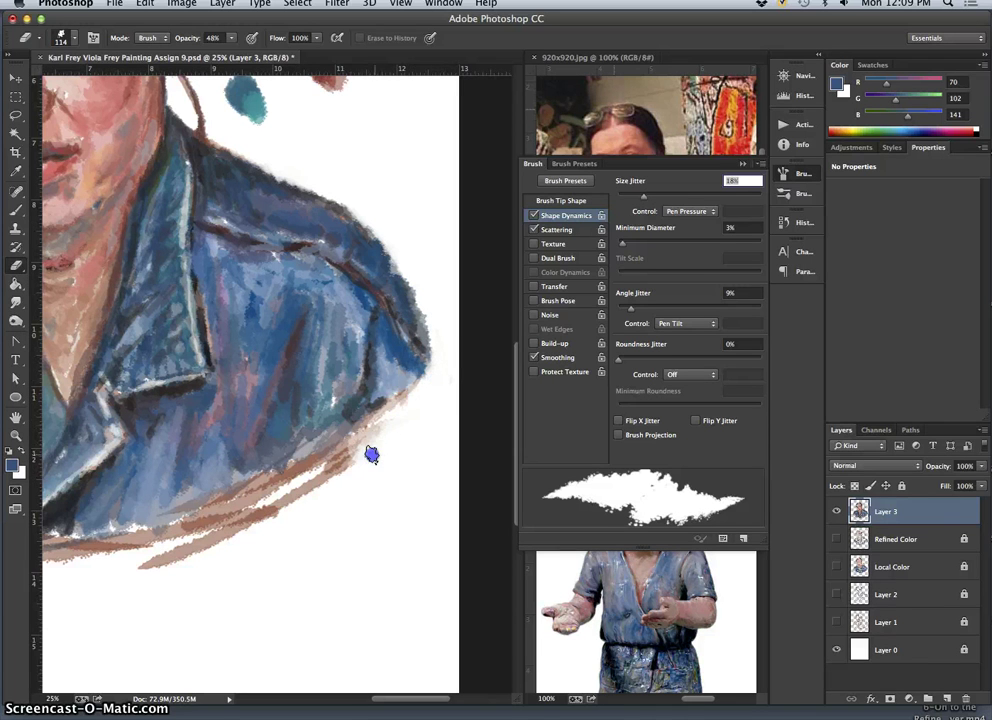
- Add a new layer directly above Layer 0 and fill it with 50% gray at 100% opacity as a background
click(914, 649)
click(947, 698)
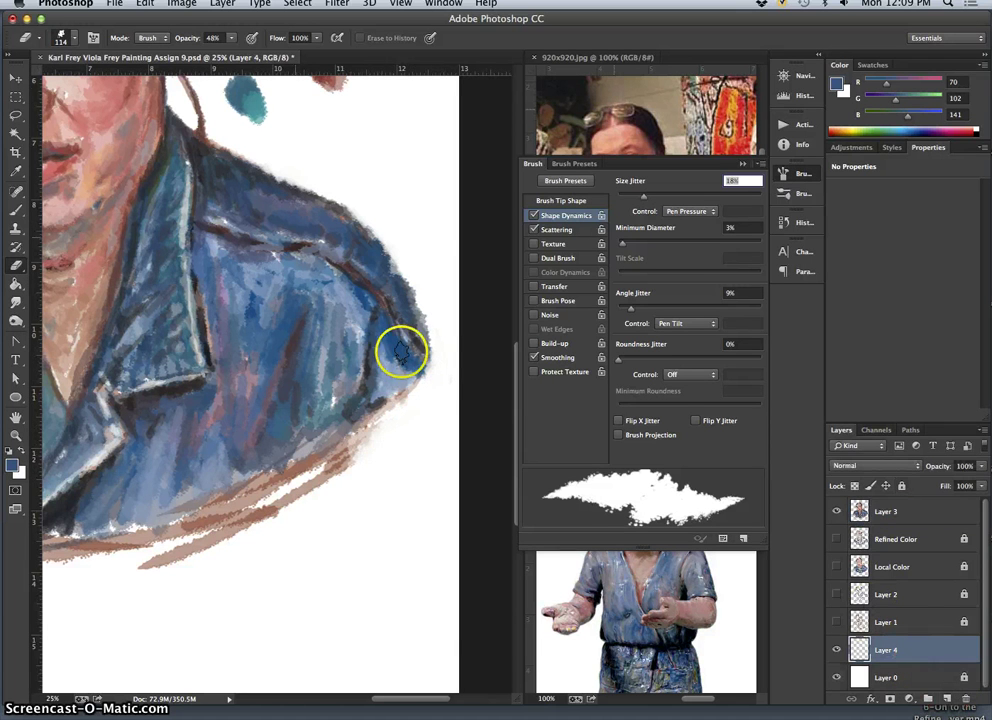
click(143, 6)
click(160, 214)
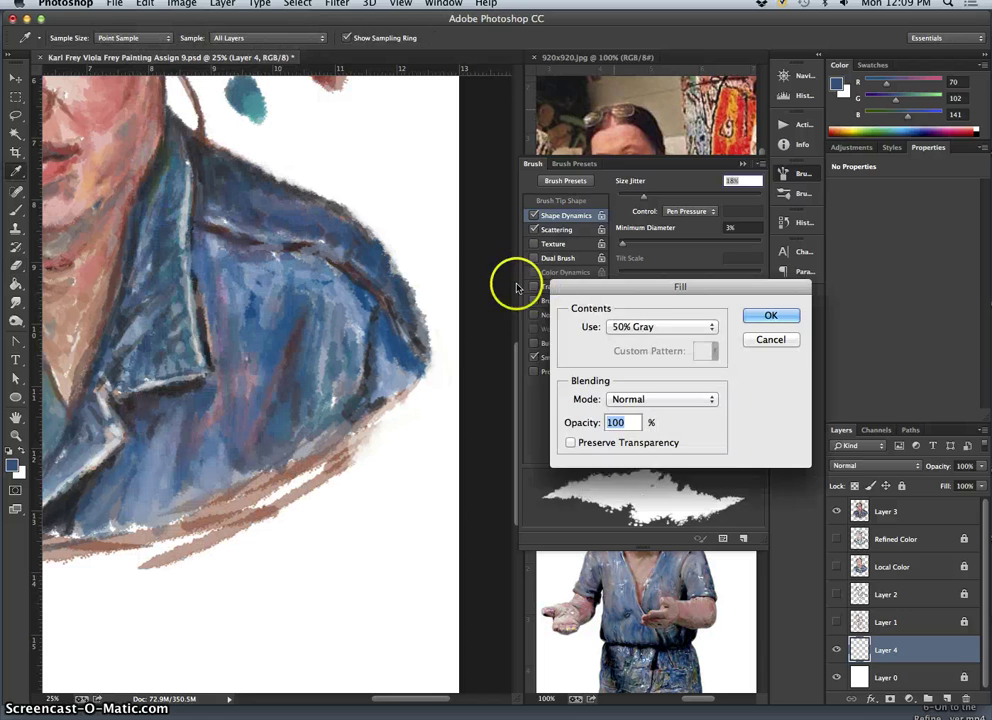
click(765, 318)
- Erase the loose brown strokes below the jacket on Layer 3 and soften the edges of the opposite sleeve and shoulder
key(e)
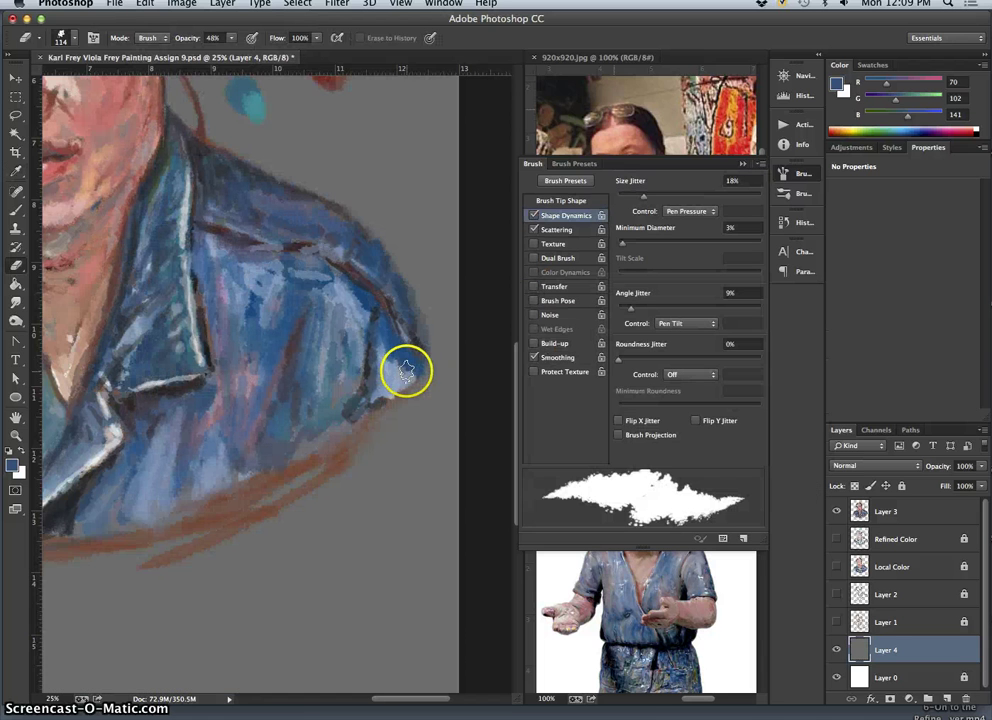
key(super+minus)
key(super+minus)
key(super+minus)
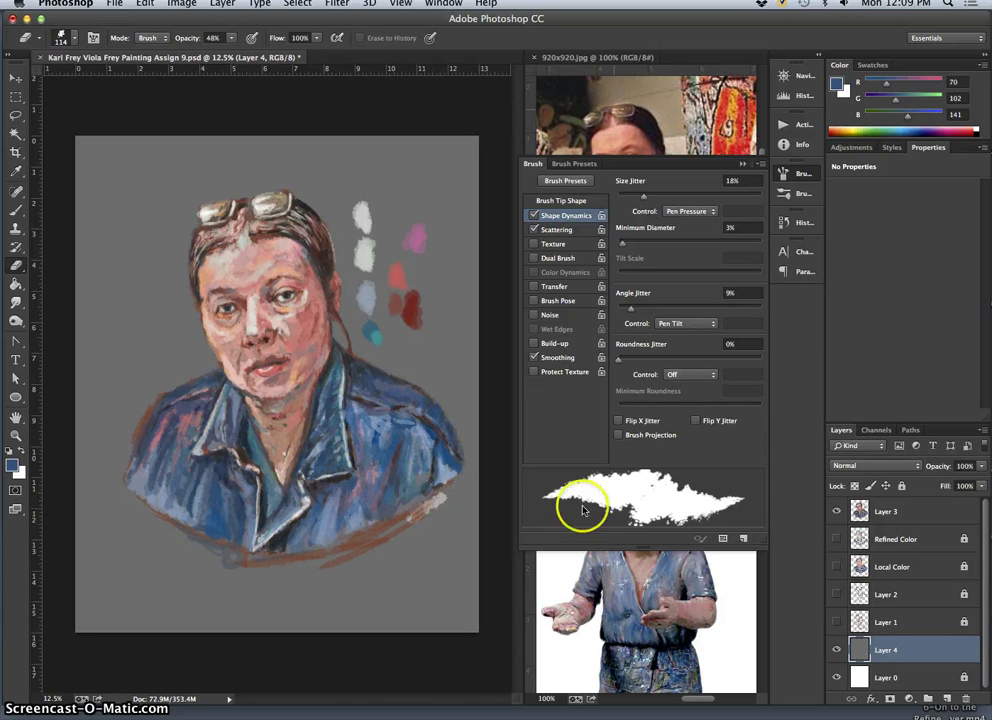
click(881, 513)
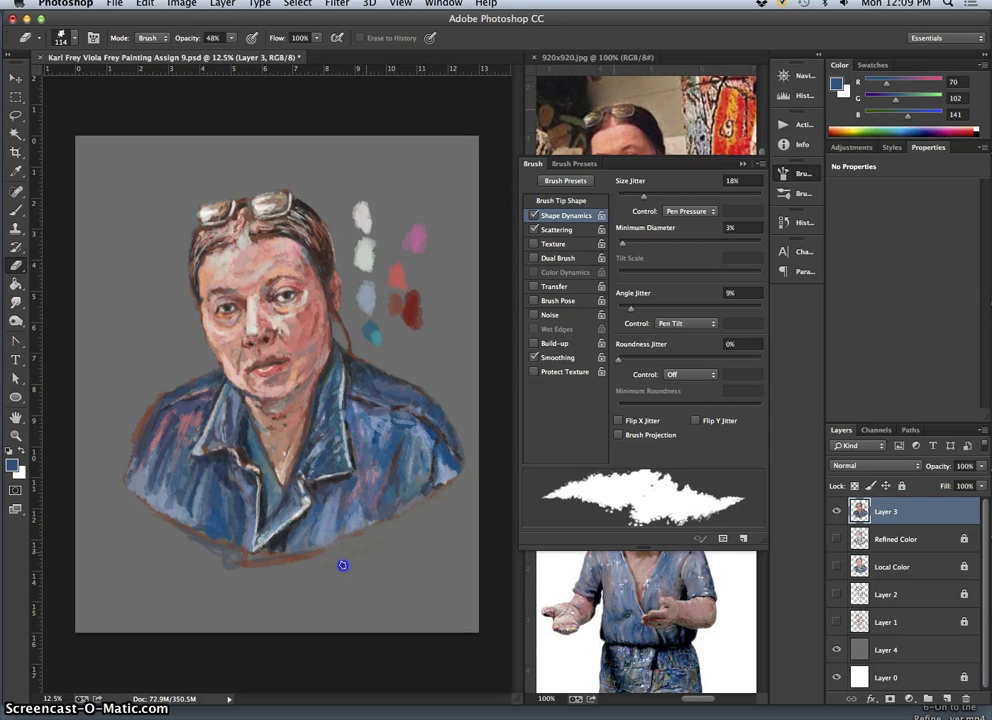
drag(299, 546, 180, 506)
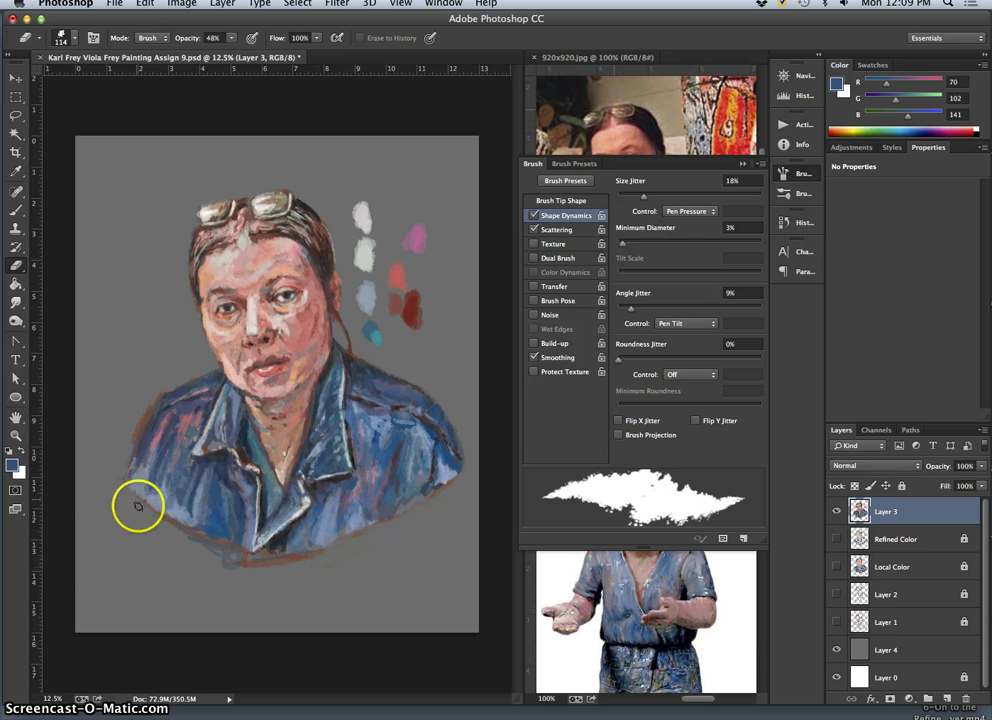
drag(135, 429, 136, 430)
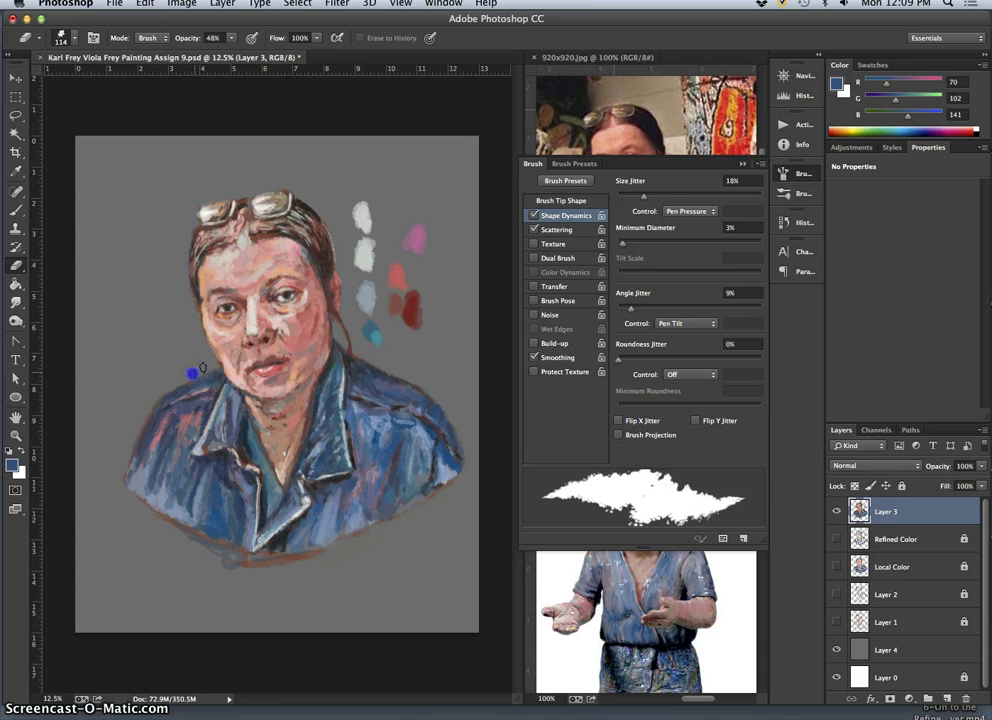
drag(250, 346, 186, 548)
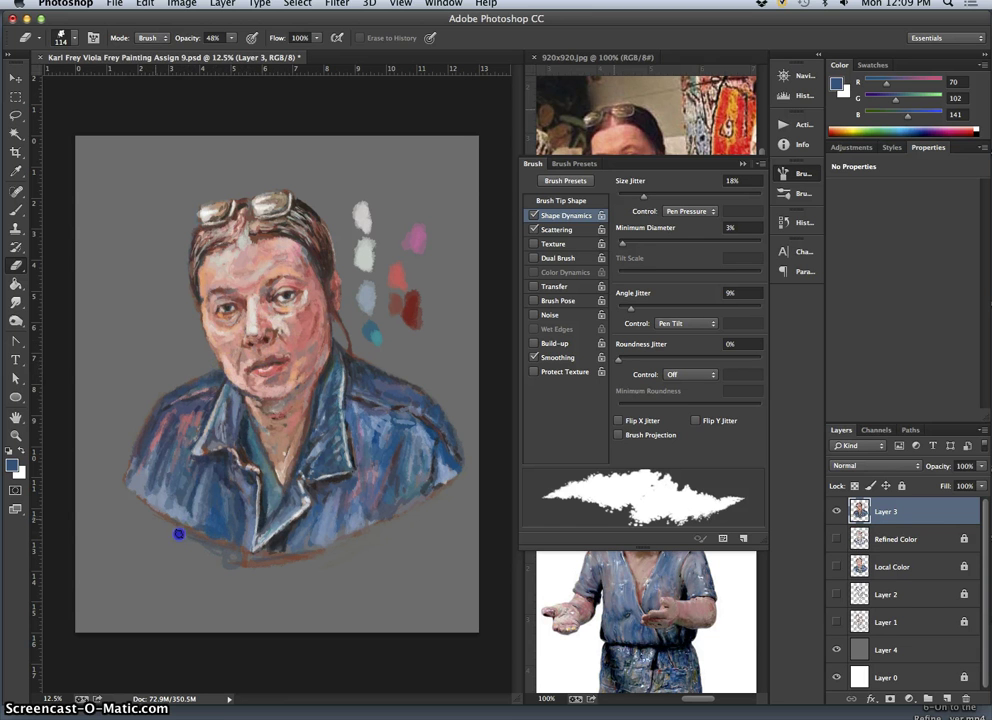
- Erase the remaining brown and gray paint along the jacket's curved bottom edge and touch up the shoulder by the hair strand
click(177, 528)
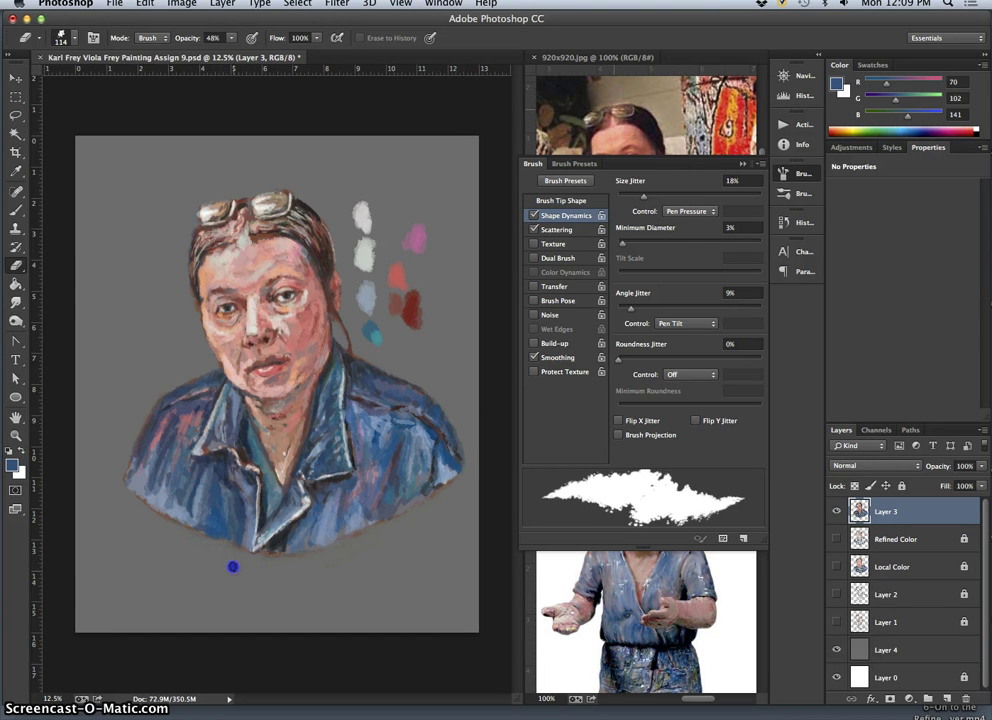
click(333, 588)
click(368, 566)
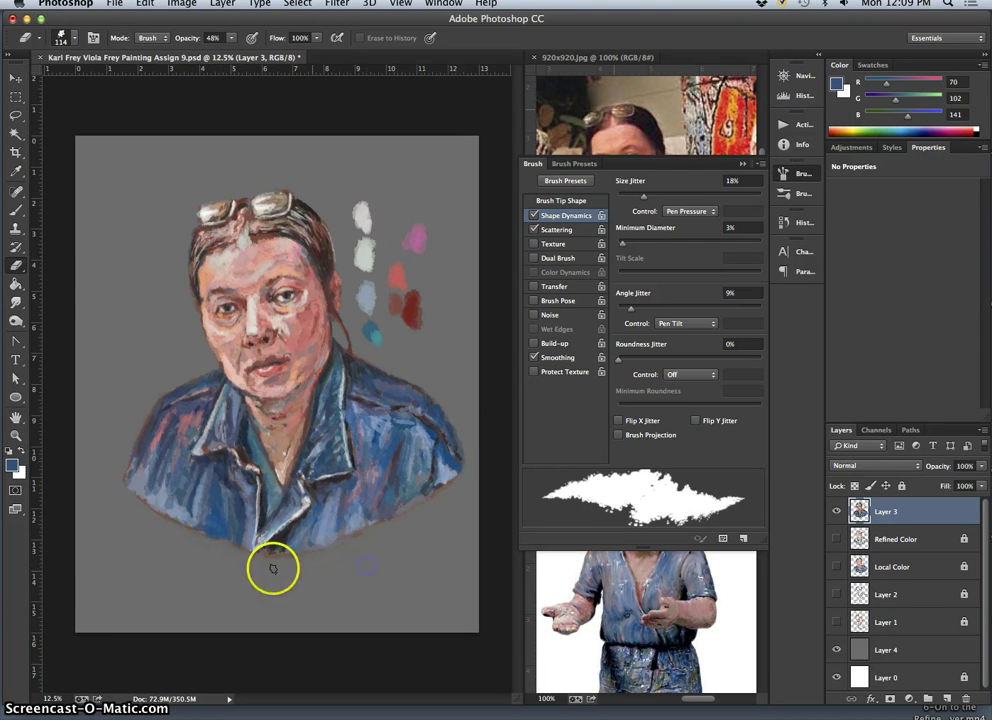
mouse_move(423, 358)
mouse_down()
mouse_move(412, 522)
mouse_move(395, 520)
mouse_up()
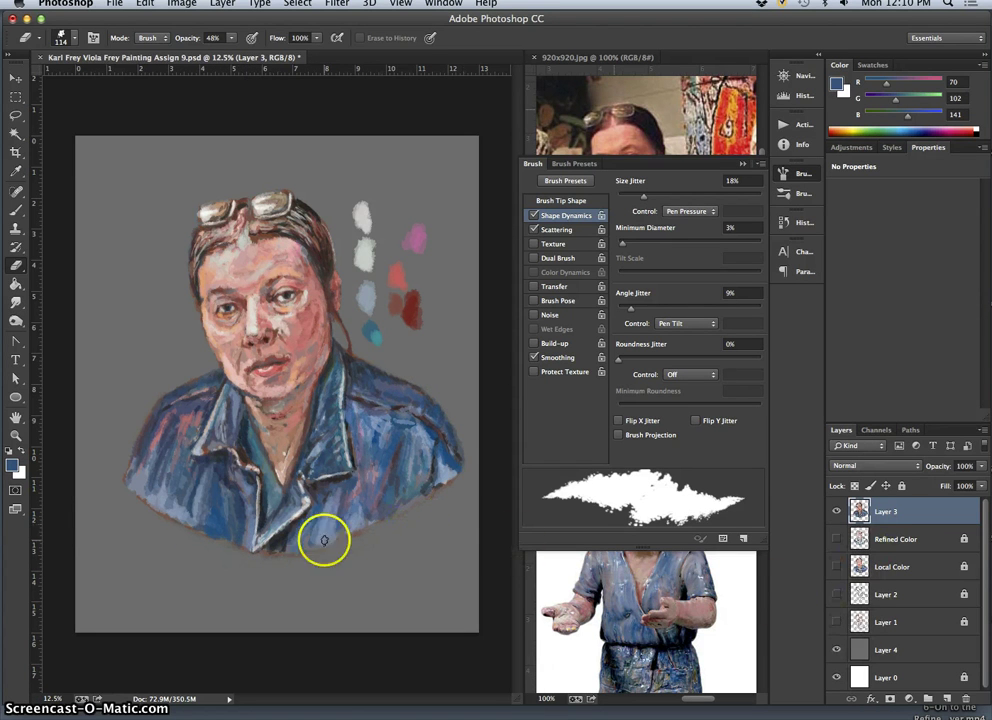
click(182, 524)
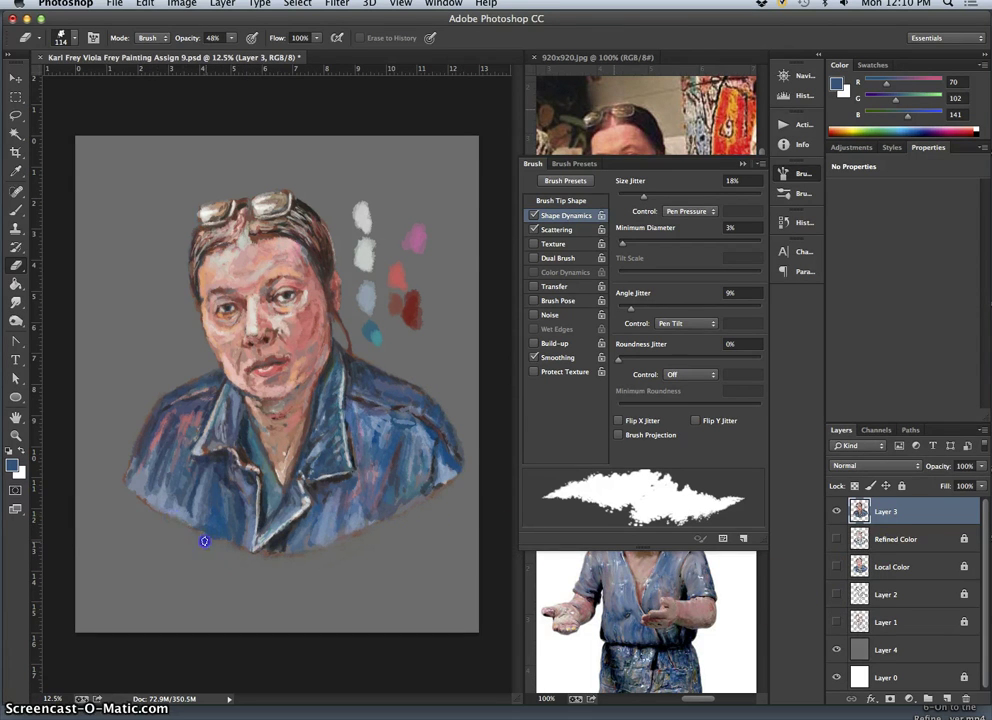
drag(365, 379, 358, 354)
- Lasso all the color swatches beside the head, delete them from Layer 3, and clear the selection
click(16, 115)
mouse_move(378, 164)
mouse_down()
mouse_move(339, 204)
mouse_move(345, 270)
mouse_up()
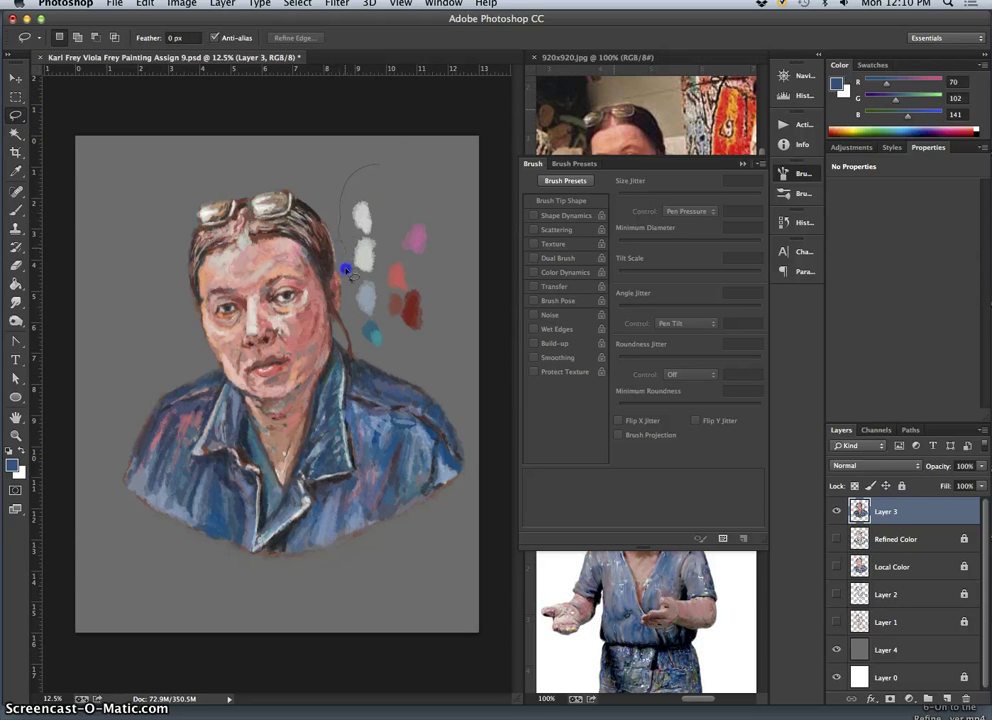
drag(450, 258, 385, 166)
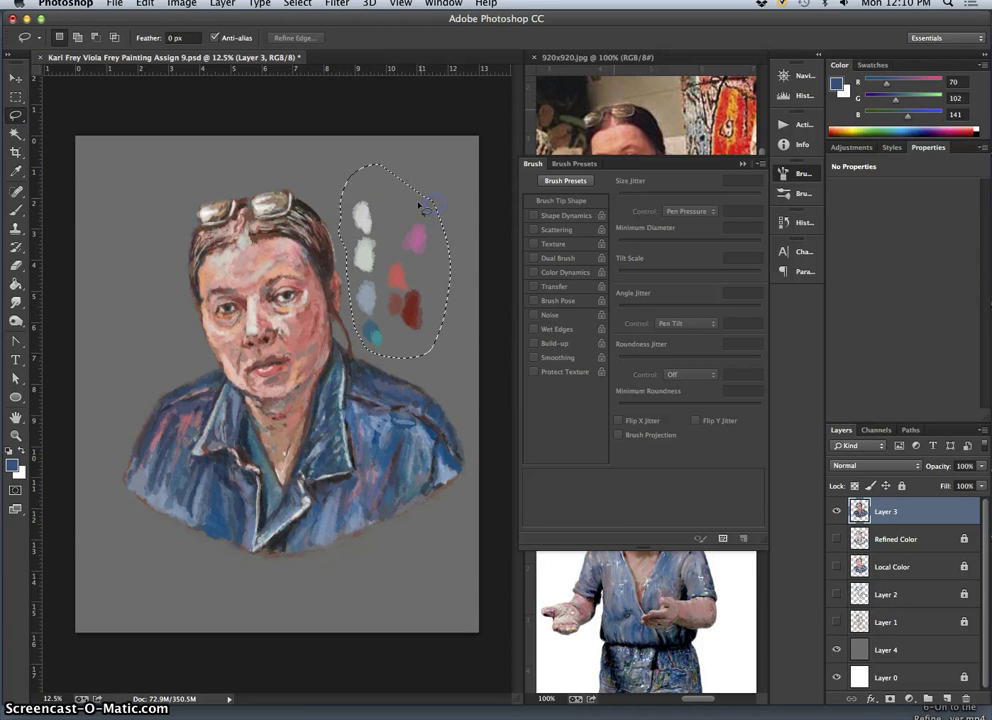
key(Delete)
key(super+d)
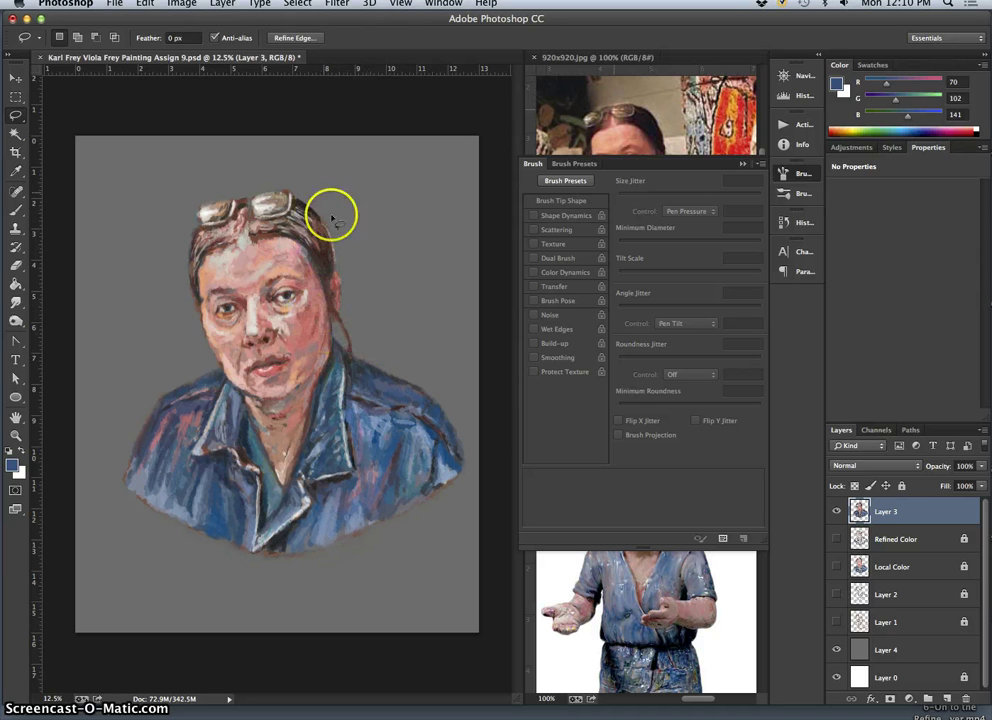
- Collapse the brush settings and paint sampled dark browns into the hair beside the larger sunglasses lens on Layer 3
click(16, 265)
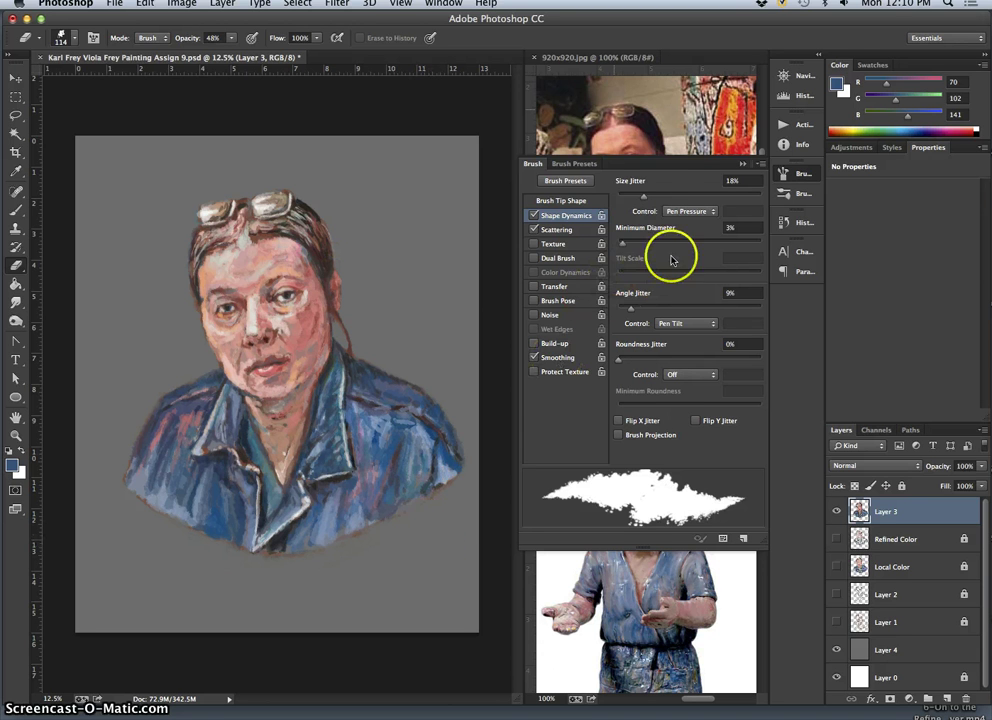
click(743, 163)
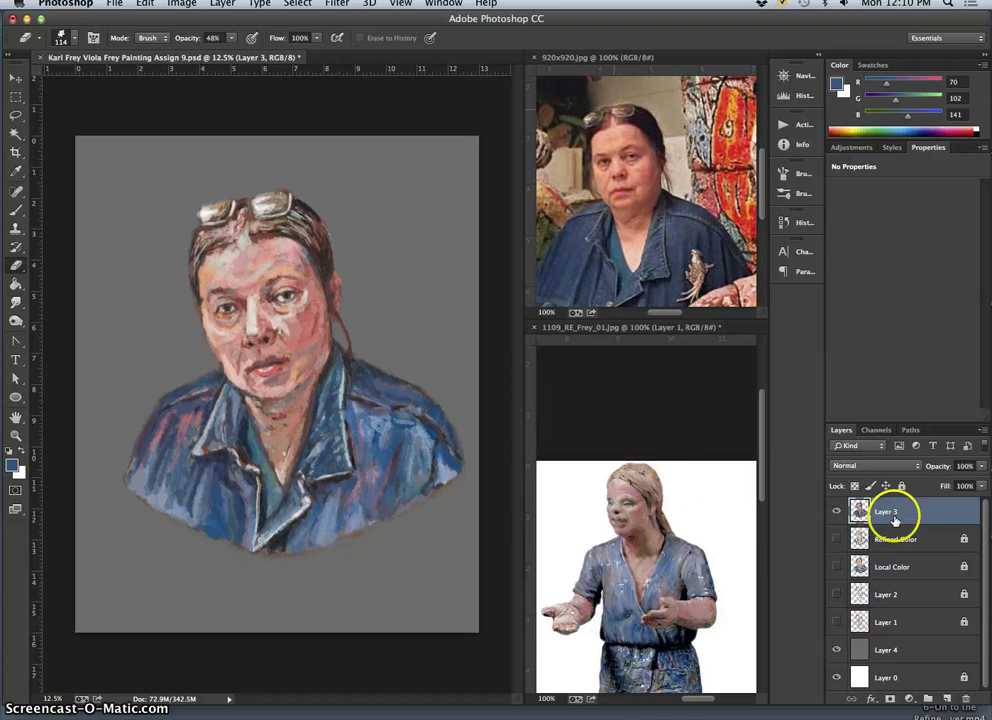
click(16, 213)
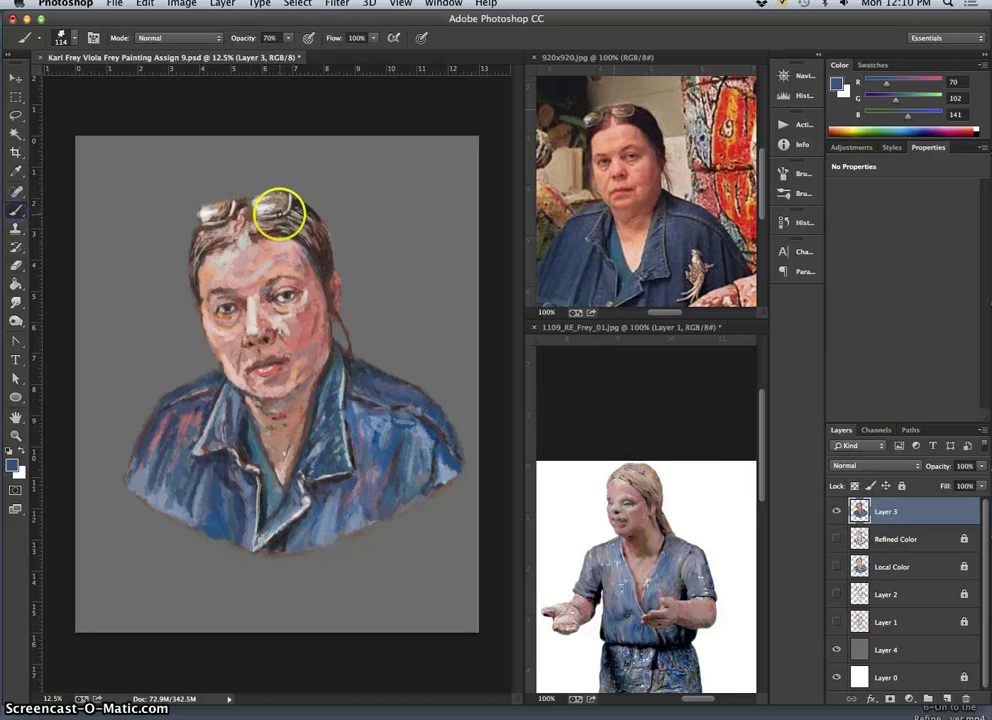
alt+click(302, 210)
drag(314, 214, 302, 206)
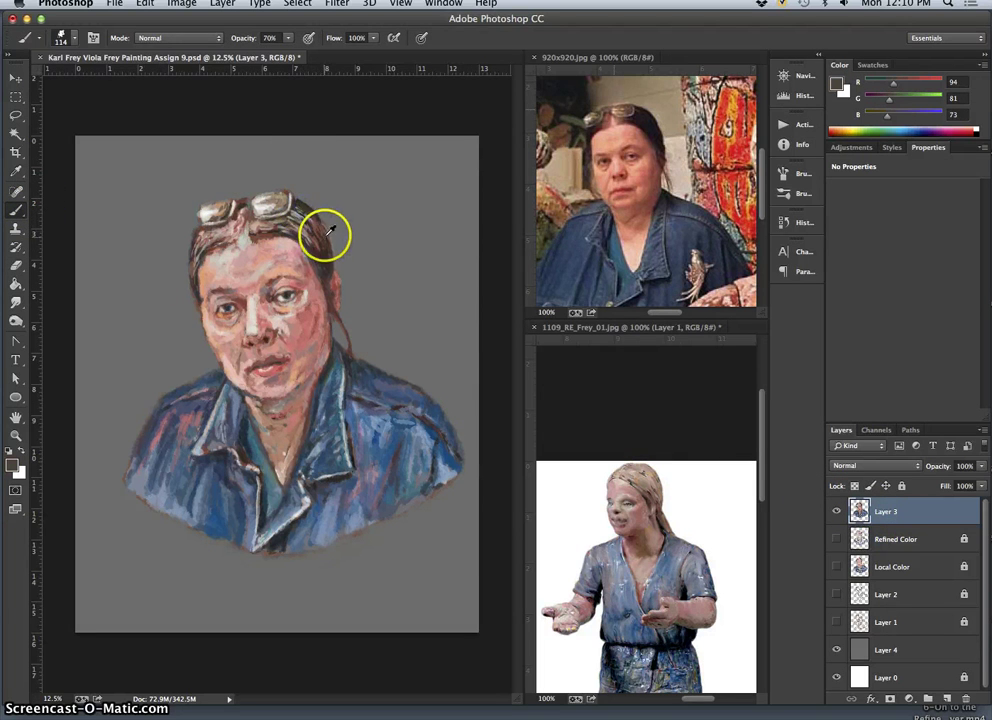
alt+click(311, 212)
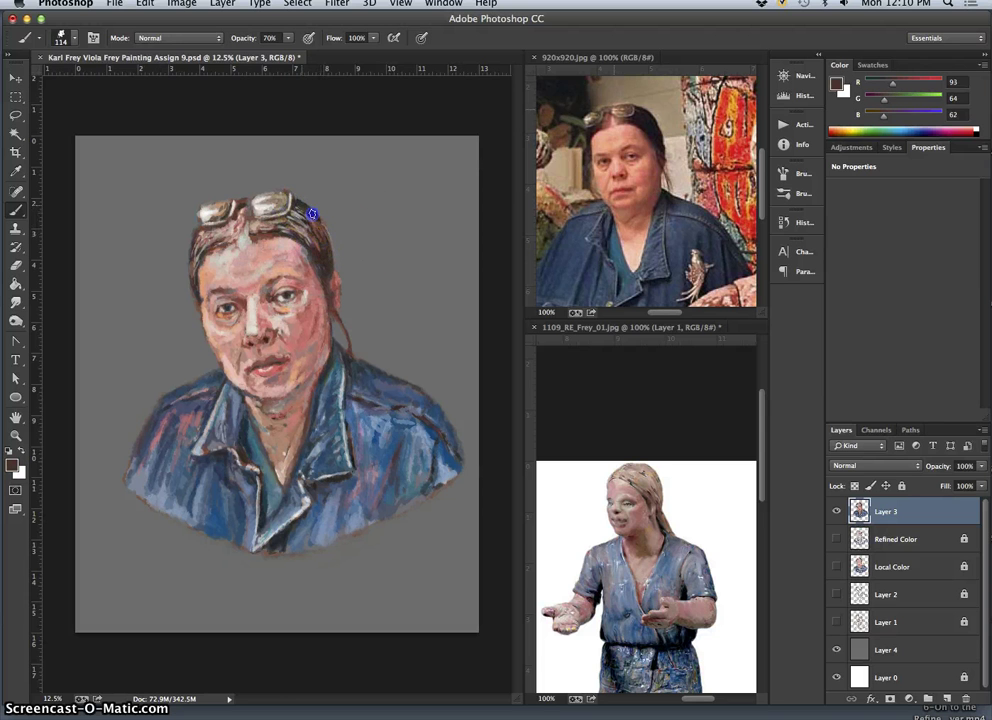
click(303, 203)
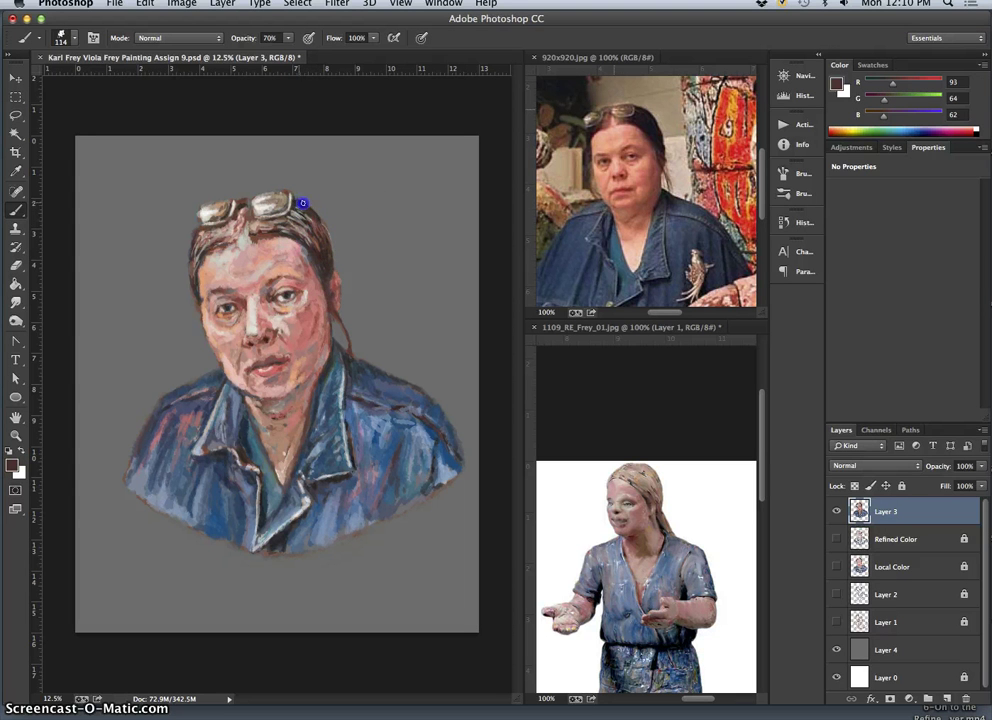
- Sample a reddish skin tone near the temple and stroke it along the hair's outer edge from the sunglasses to the ear
alt+click(306, 274)
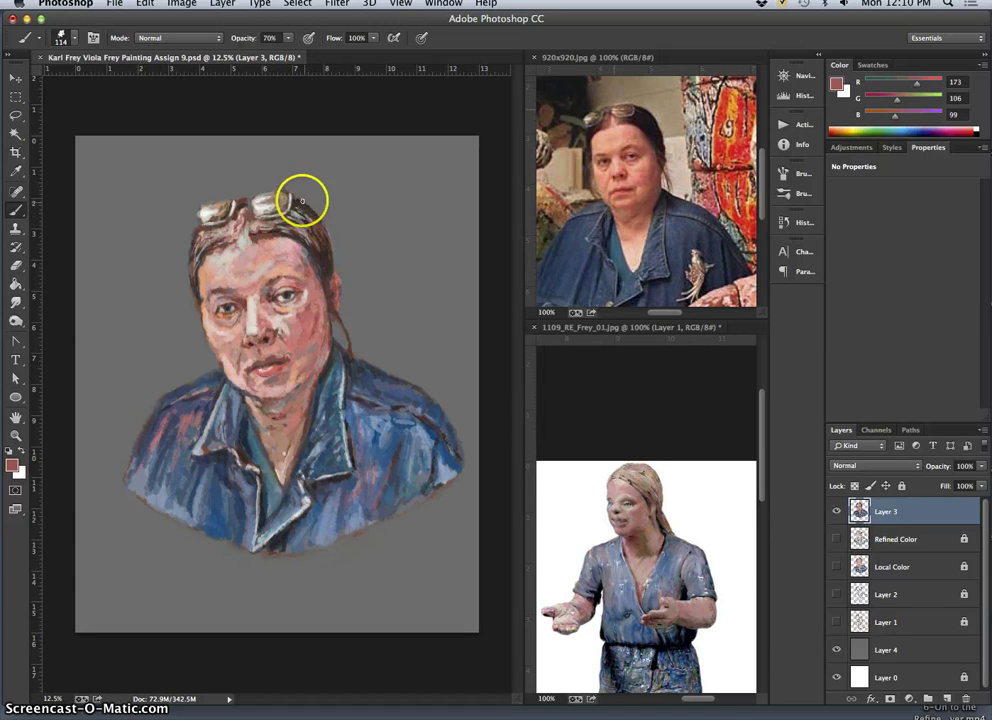
mouse_move(295, 199)
mouse_down()
mouse_move(311, 211)
mouse_move(332, 266)
mouse_move(331, 240)
mouse_up()
mouse_move(300, 352)
mouse_down()
mouse_move(332, 295)
mouse_move(330, 262)
mouse_up()
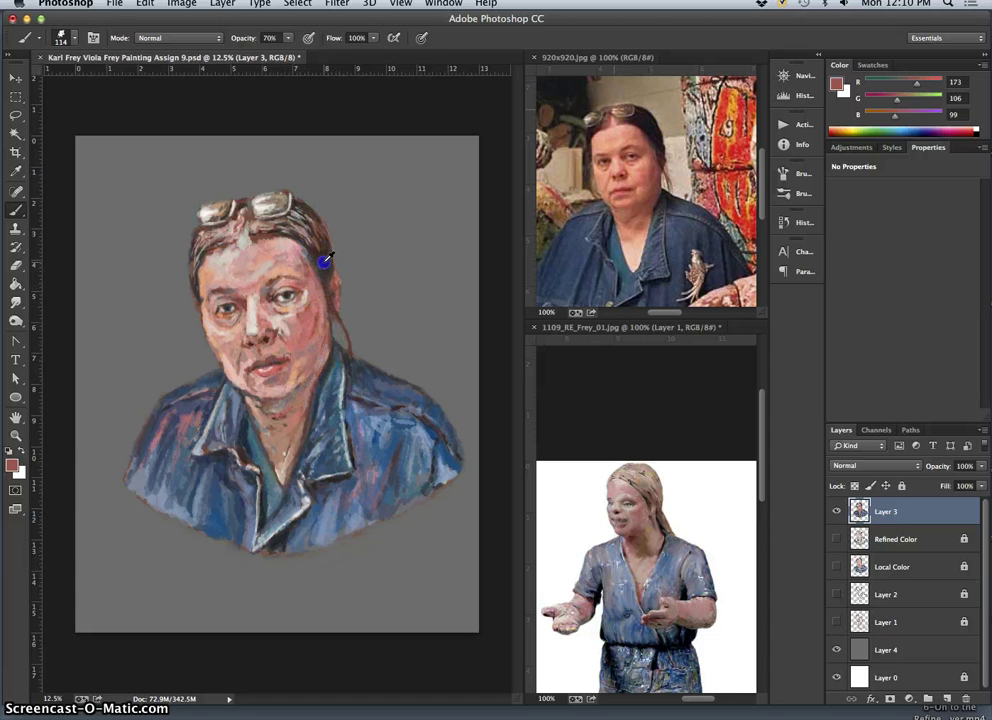
- Touch up the ear and the hair around it with sampled reddish and dark brown tones
alt+click(312, 261)
click(332, 280)
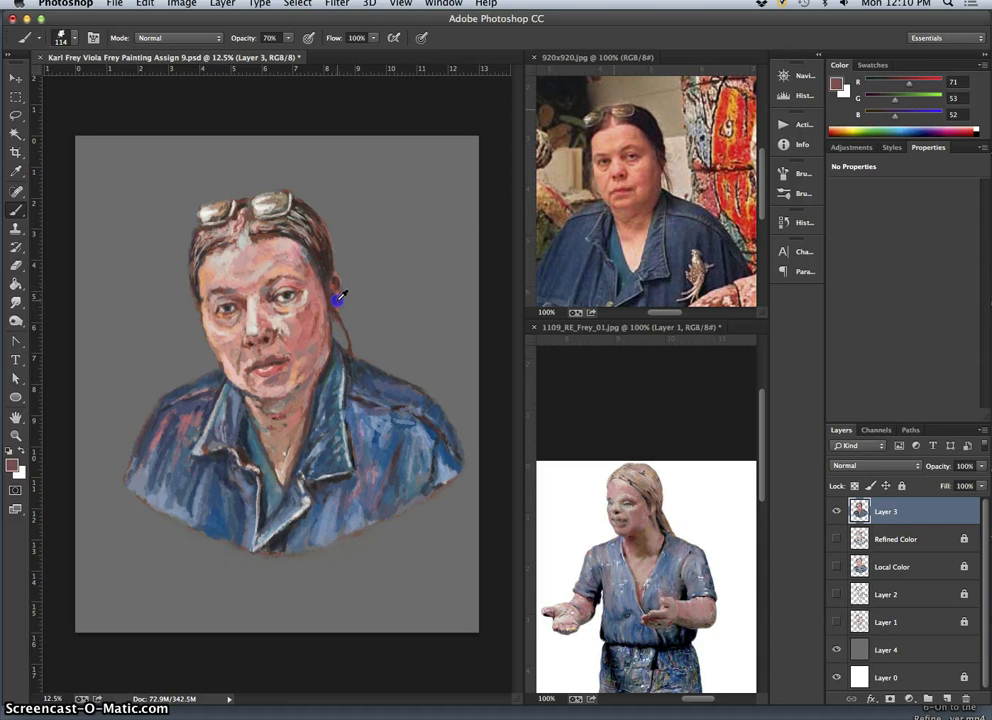
alt+click(335, 285)
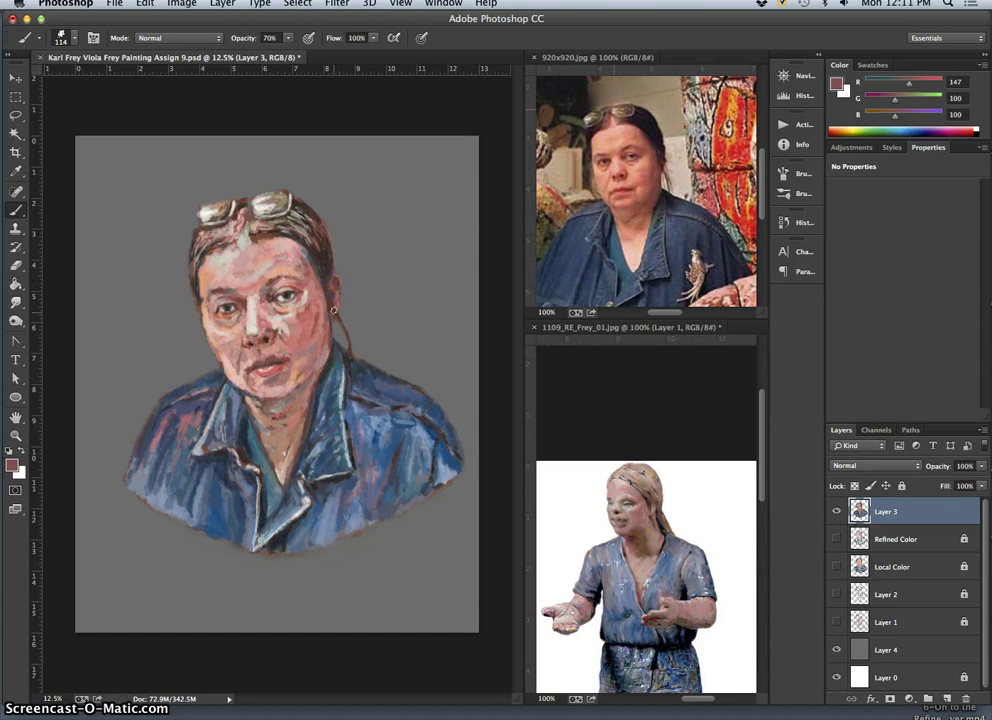
alt+click(329, 270)
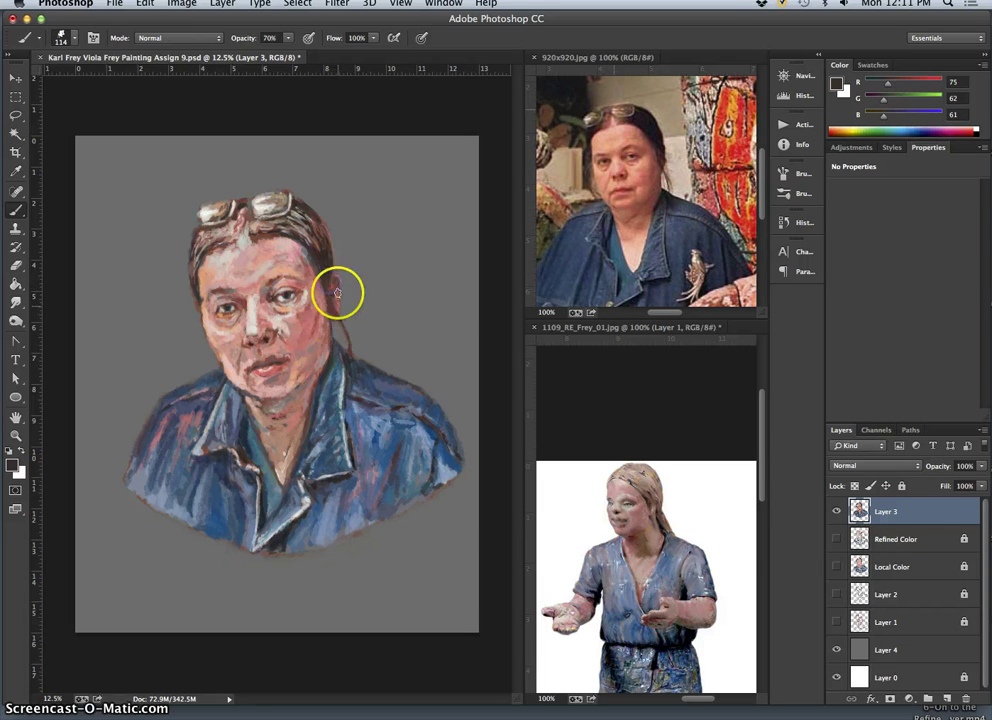
drag(340, 346, 336, 318)
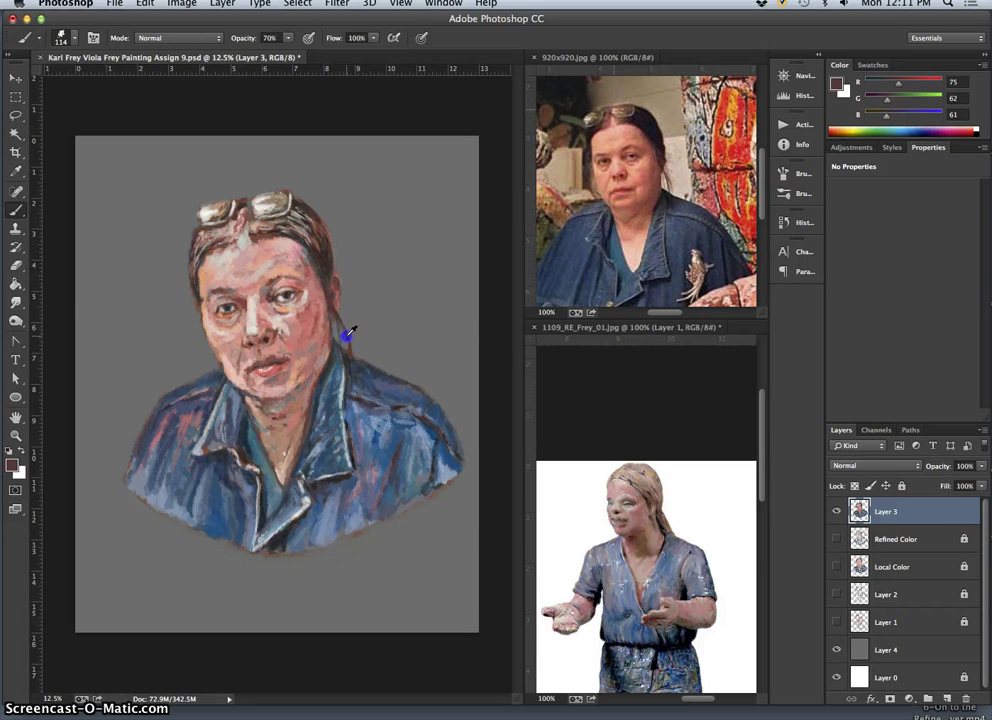
- Paint loose wisps of hair around the ear and the hanging strand with a sampled reddish brown
alt+click(343, 335)
mouse_move(339, 340)
mouse_down()
mouse_move(336, 317)
mouse_move(345, 317)
mouse_move(343, 326)
mouse_move(327, 250)
mouse_move(341, 267)
mouse_up()
mouse_move(343, 315)
mouse_down()
mouse_move(383, 257)
mouse_move(312, 306)
mouse_move(215, 297)
mouse_move(193, 309)
mouse_move(201, 336)
mouse_move(201, 301)
mouse_move(213, 352)
mouse_move(196, 287)
mouse_up()
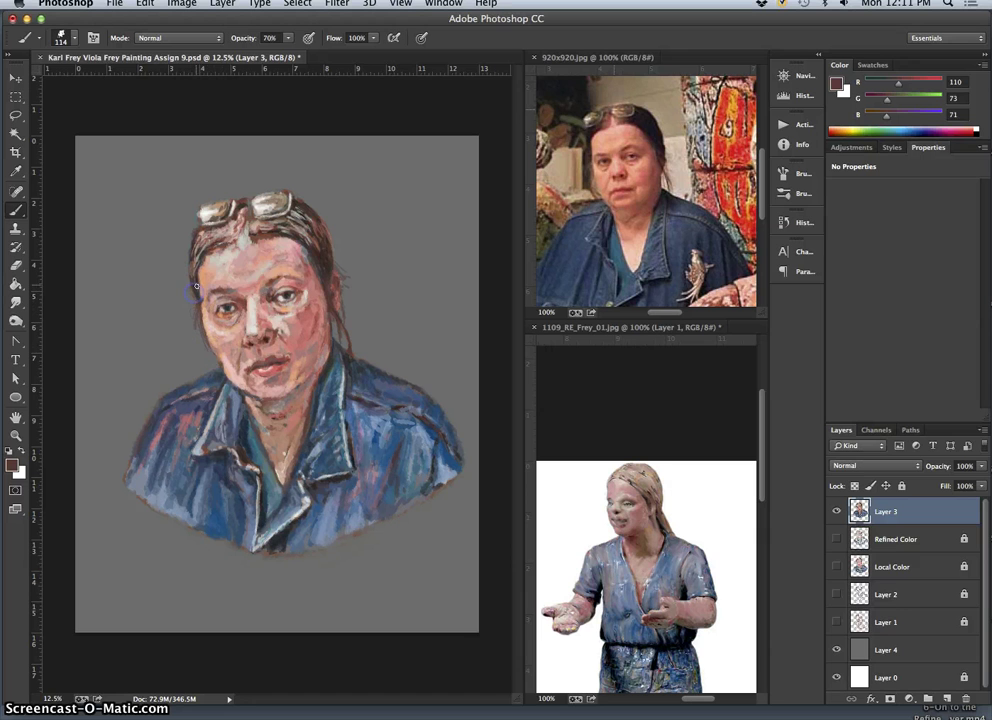
- Paint sampled dark grays and browns along the hair's outer edge on the side of the head opposite the ear
alt+click(196, 291)
mouse_move(197, 325)
mouse_down()
mouse_move(197, 343)
mouse_move(194, 306)
mouse_up()
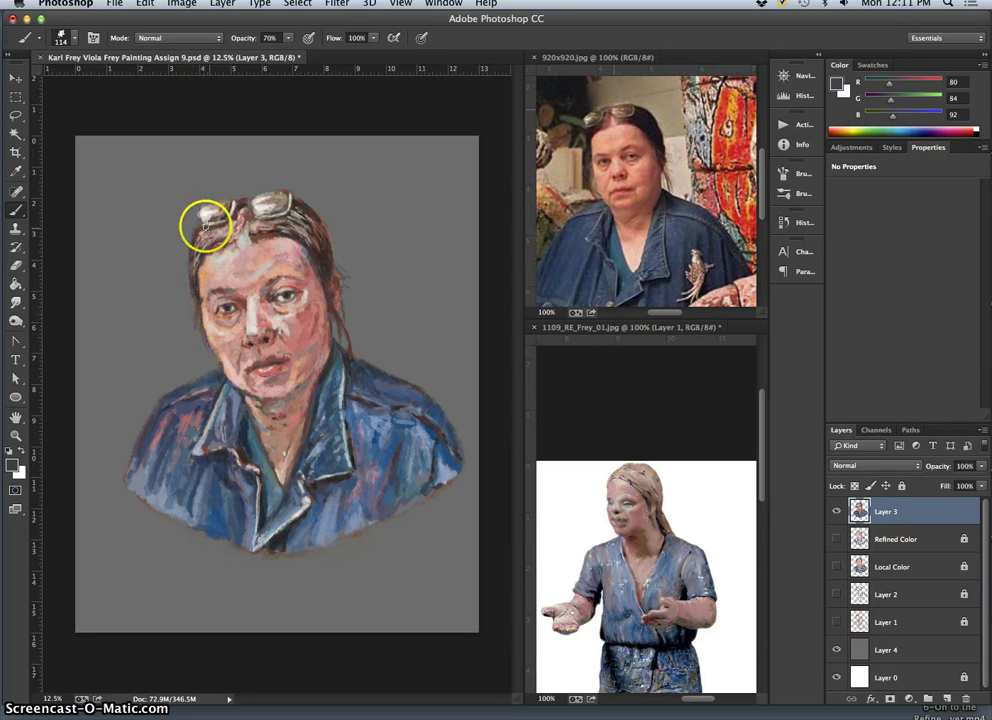
drag(206, 226, 197, 226)
alt+click(200, 228)
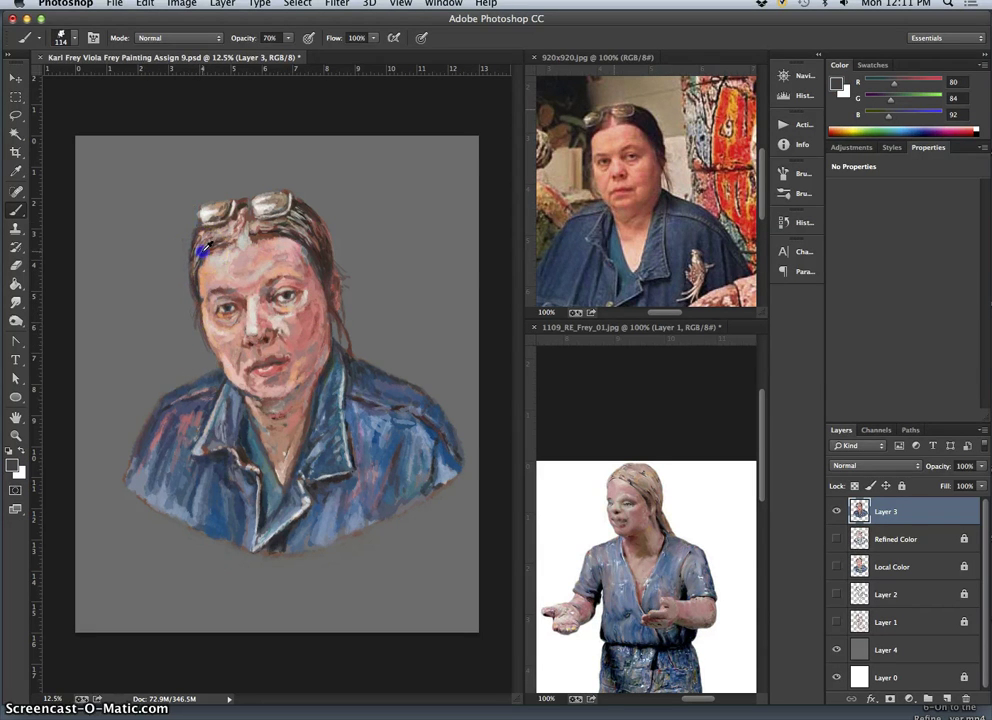
click(191, 250)
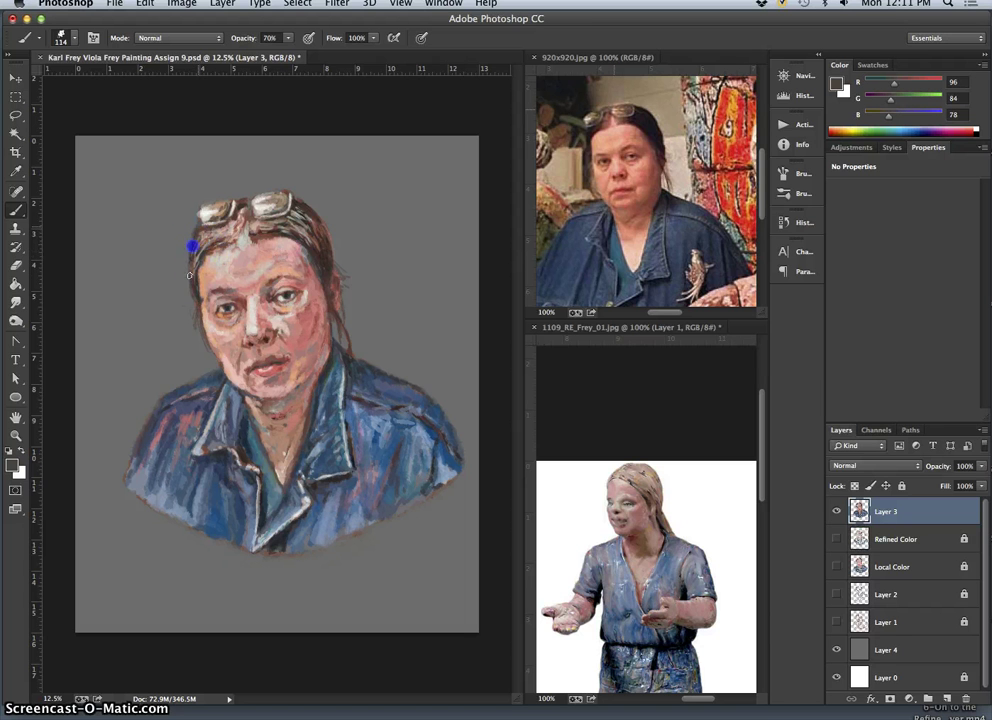
click(191, 276)
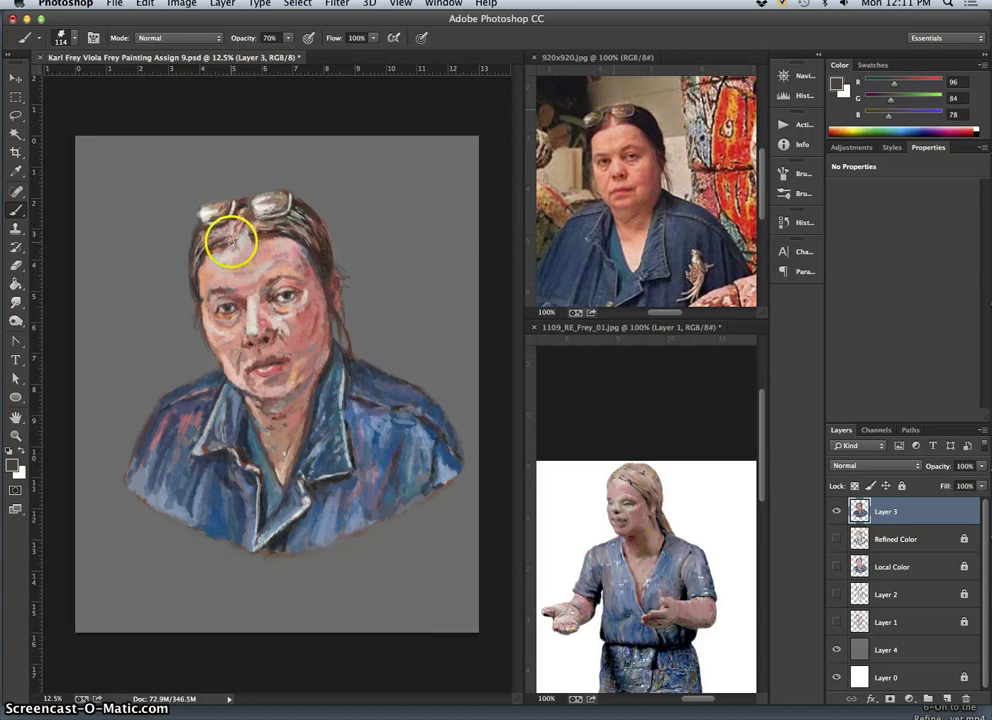
- Paint sampled reddish and dark brown strokes into the hair just below the smaller sunglasses lens
alt+click(206, 232)
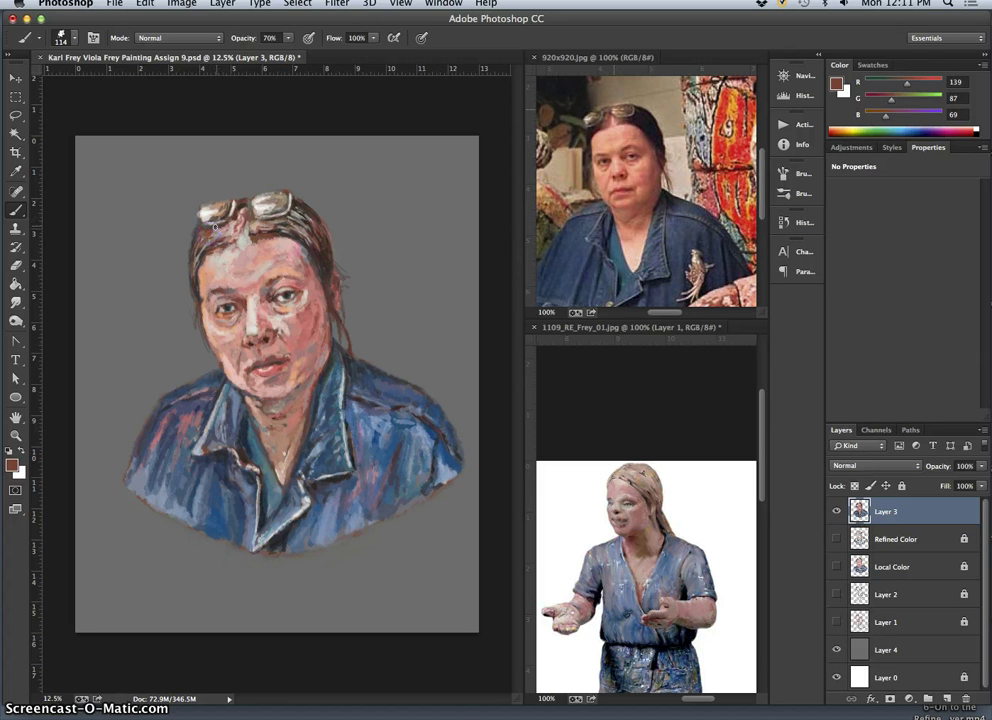
alt+click(292, 210)
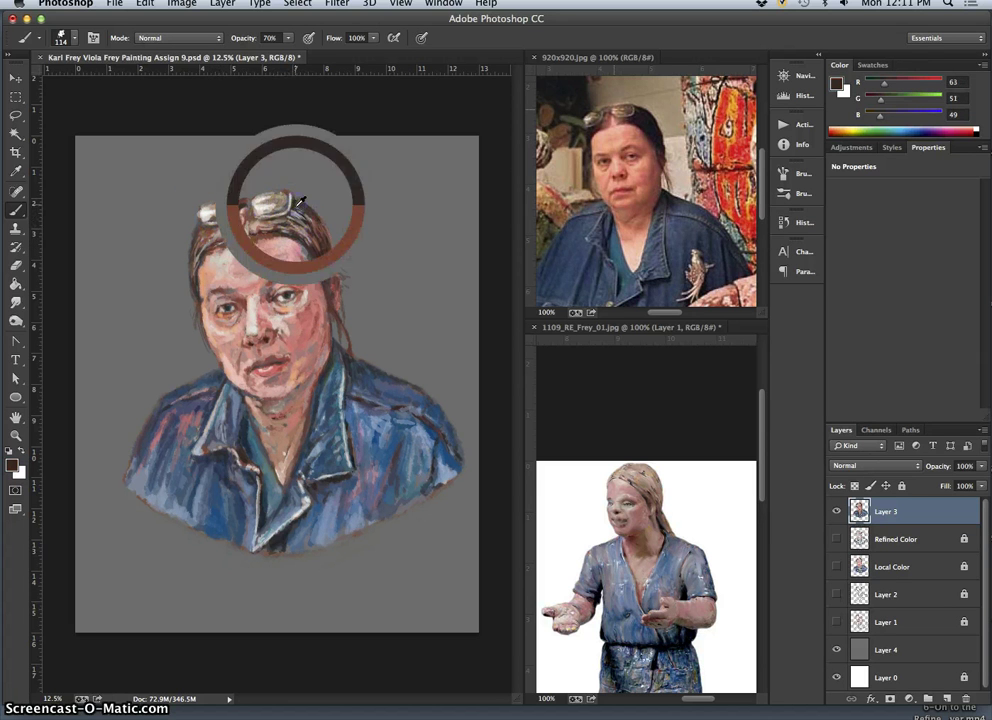
click(213, 224)
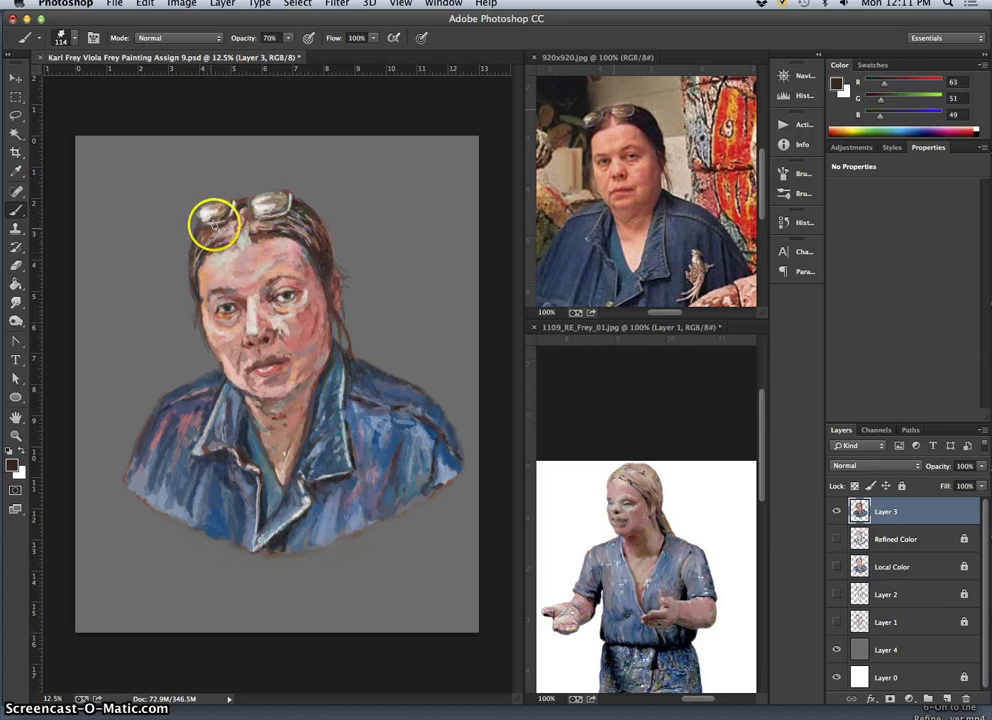
click(211, 234)
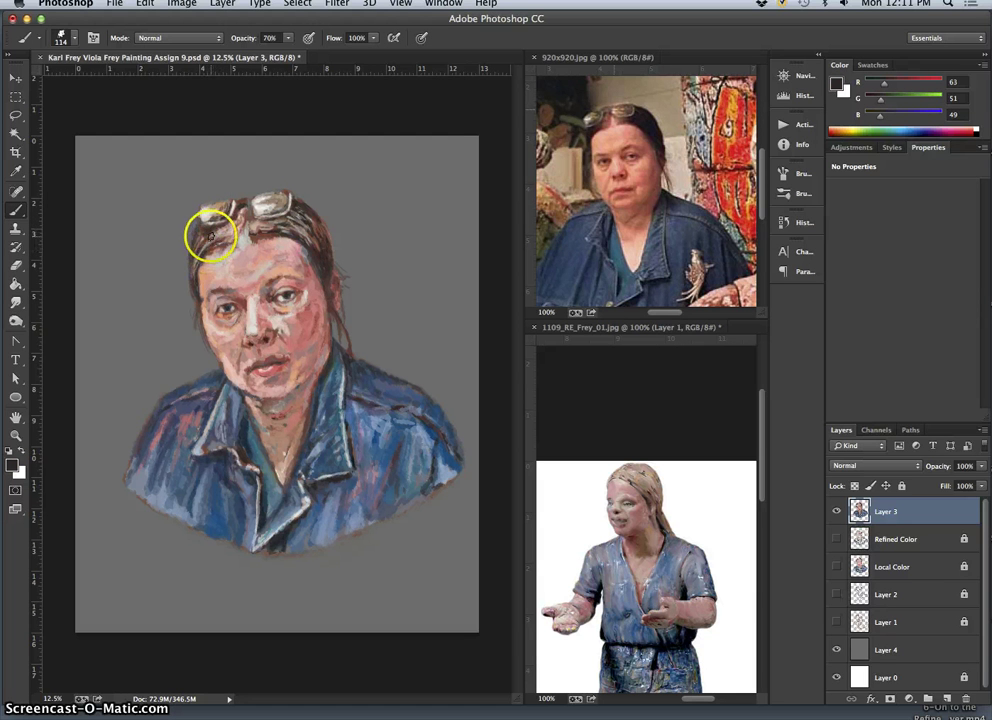
- Refine the edge of the face opposite the ear with a sampled peach skin tone and a reddish brown outline
alt+click(206, 288)
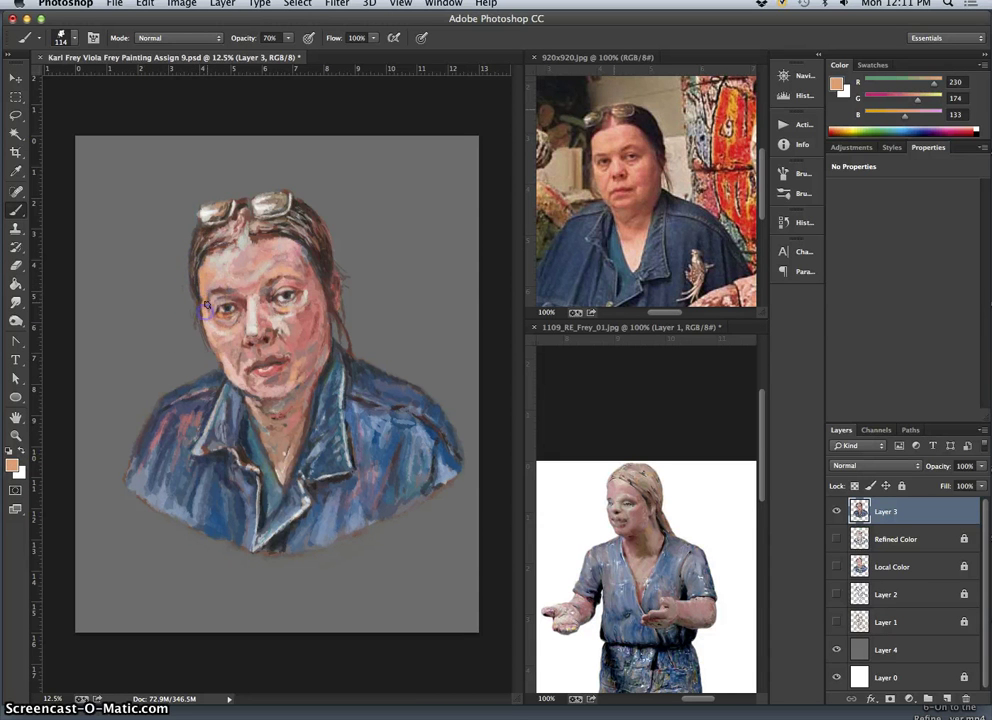
drag(206, 308, 205, 288)
alt+click(211, 250)
alt+click(213, 248)
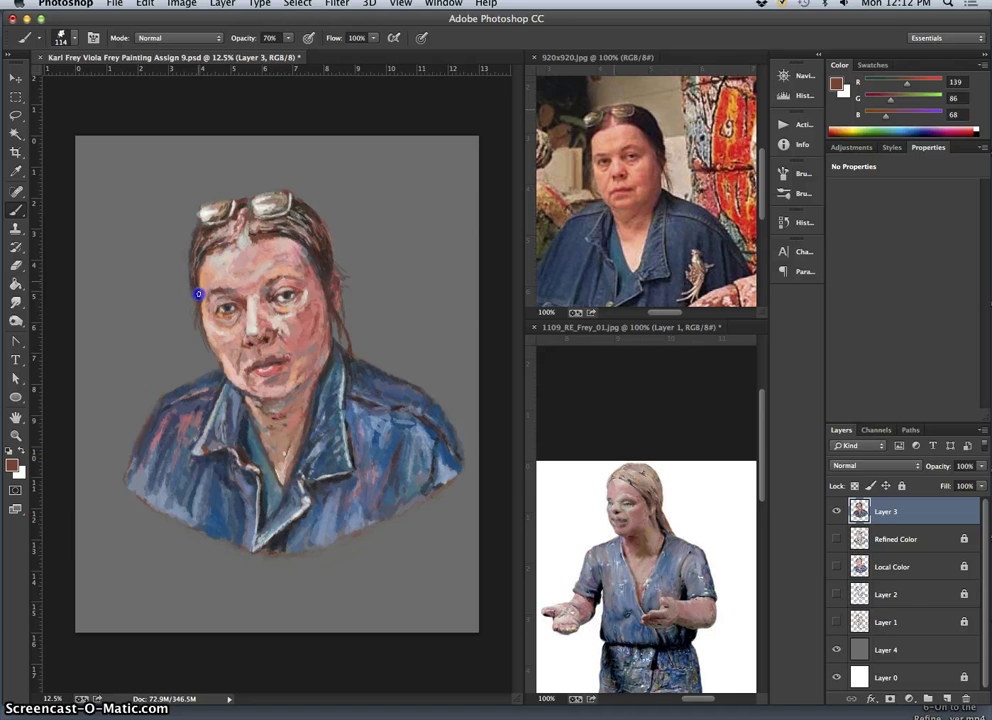
click(204, 316)
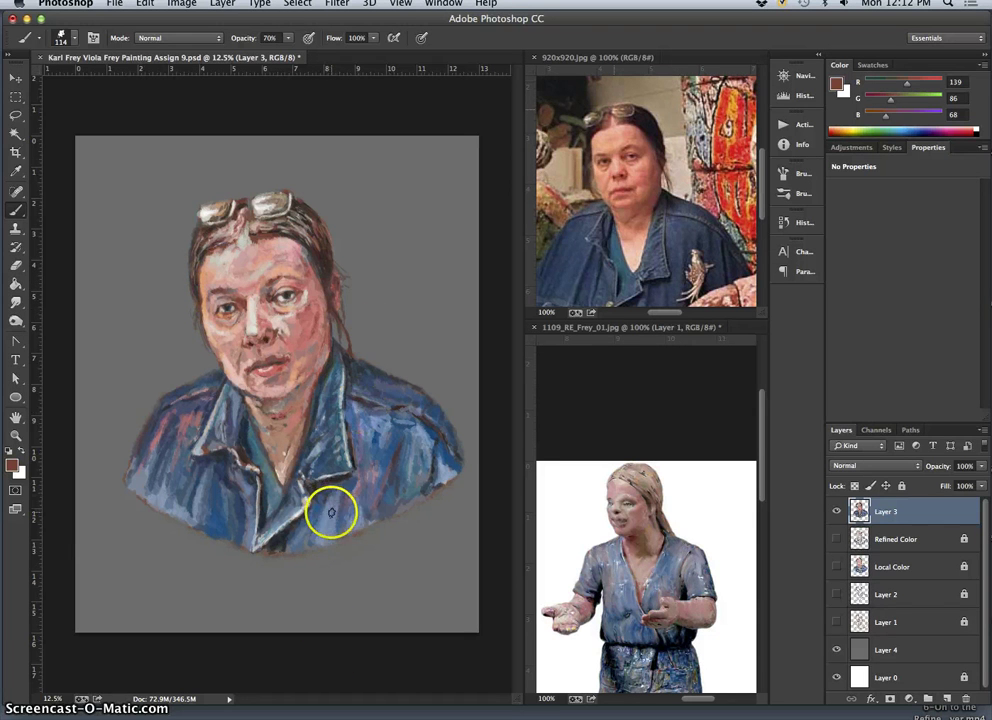
- Darken the shadow between the jaw, neck and collar with reddish brown and a sampled near-black
click(315, 389)
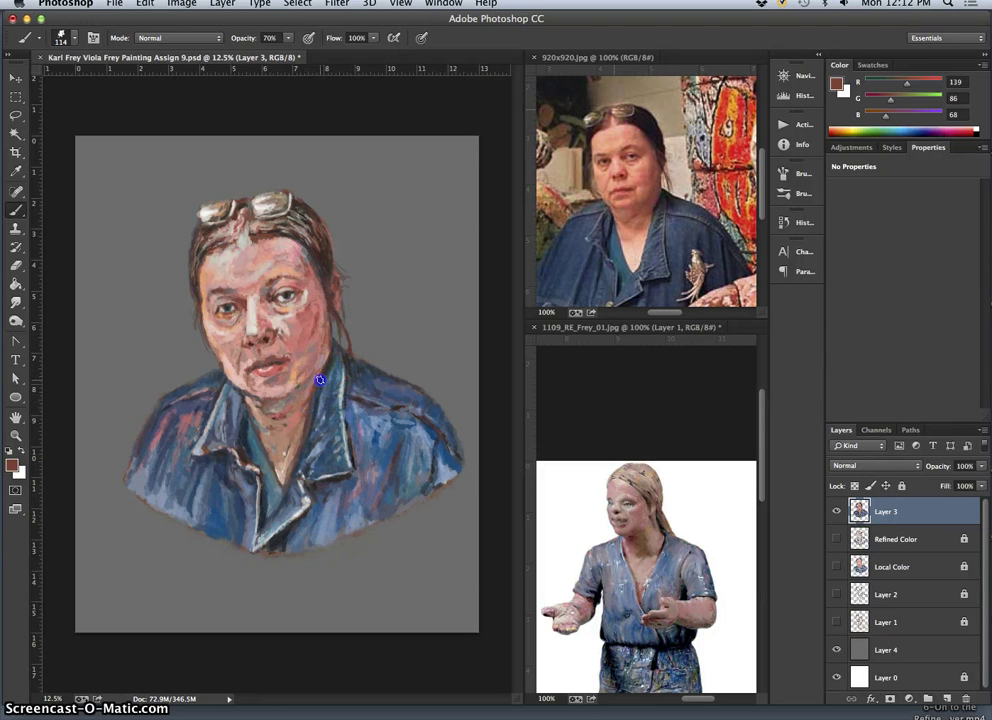
drag(320, 380, 288, 532)
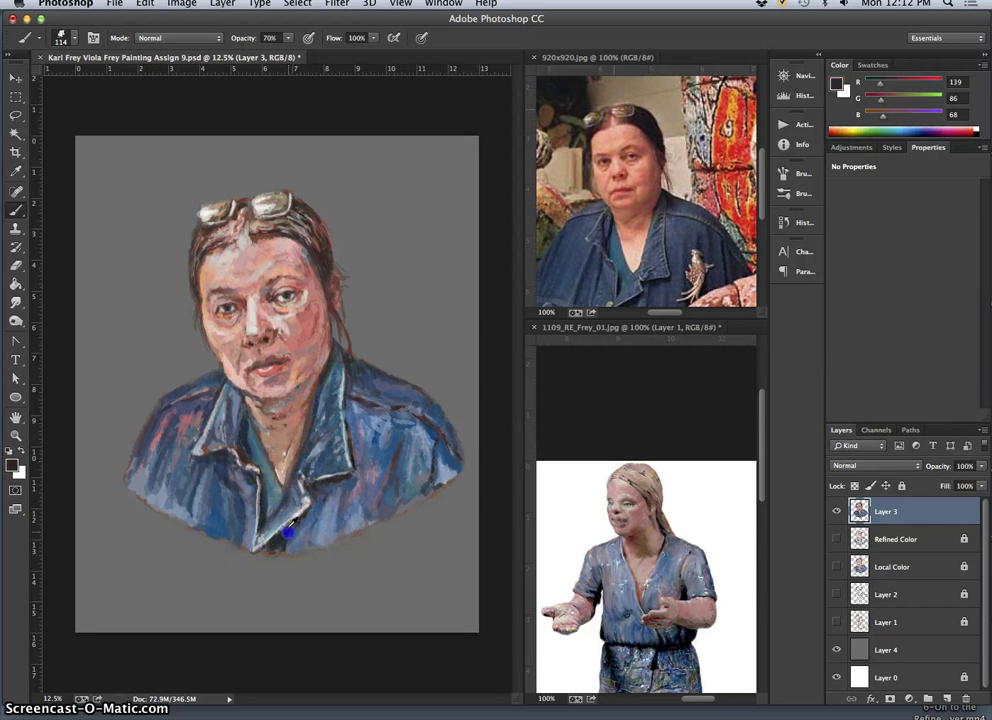
alt+click(322, 390)
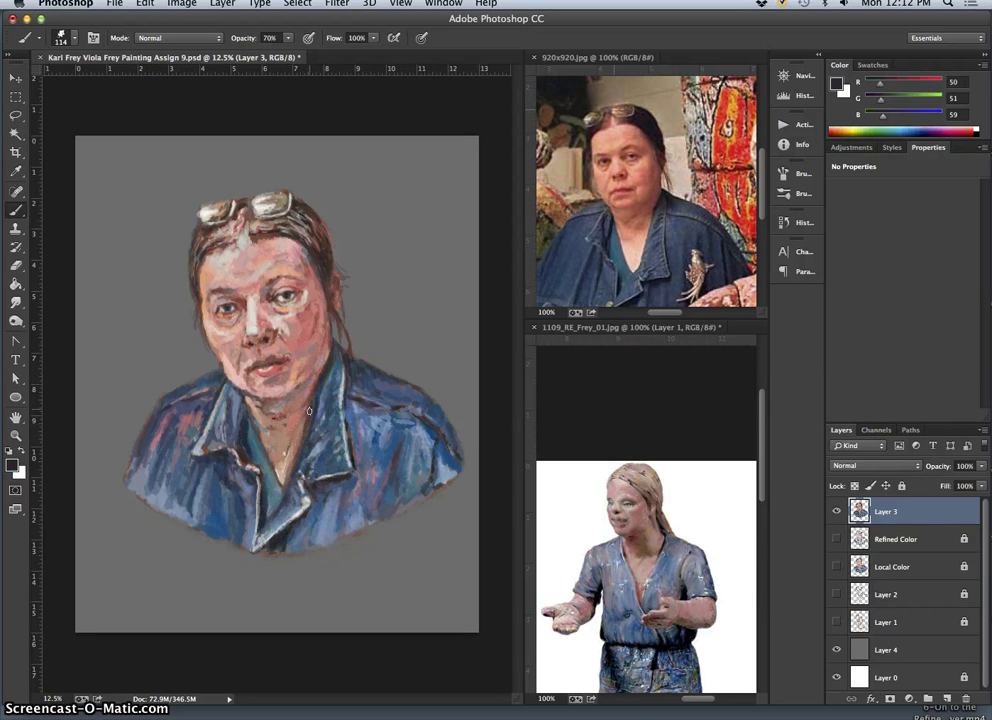
mouse_move(318, 398)
mouse_down()
mouse_move(328, 376)
mouse_move(325, 354)
mouse_move(314, 385)
mouse_move(325, 321)
mouse_move(357, 266)
mouse_move(270, 513)
mouse_move(221, 412)
mouse_move(182, 500)
mouse_move(259, 416)
mouse_move(275, 469)
mouse_up()
- Dab sampled light and peach skin tones onto the chest in the jacket's opening, and sample the collar's light gray edge
alt+click(279, 468)
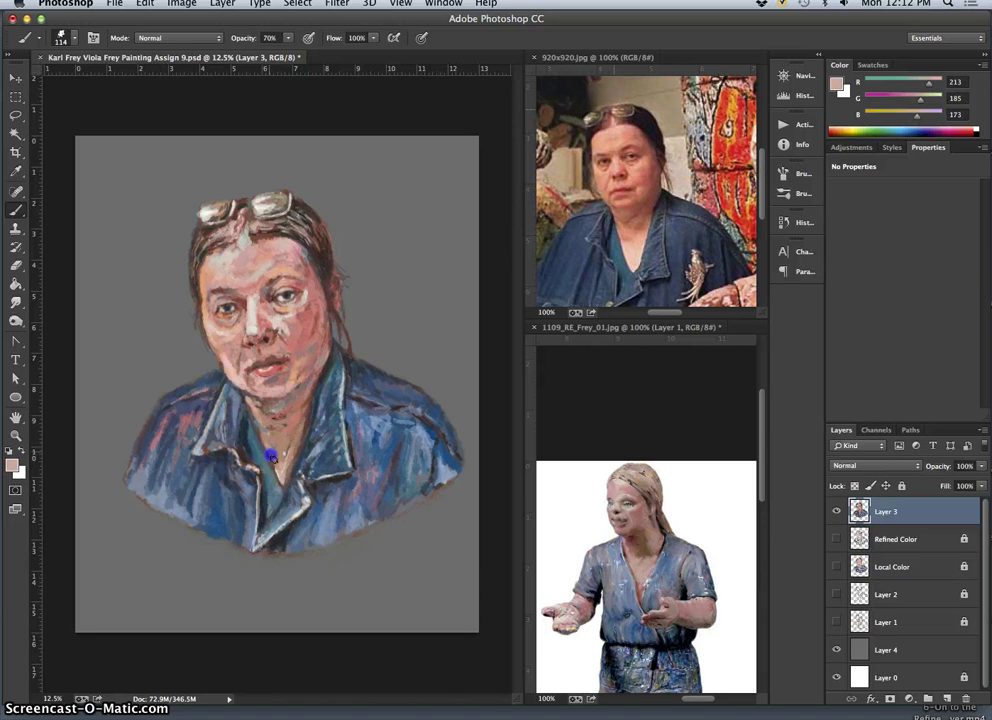
click(270, 441)
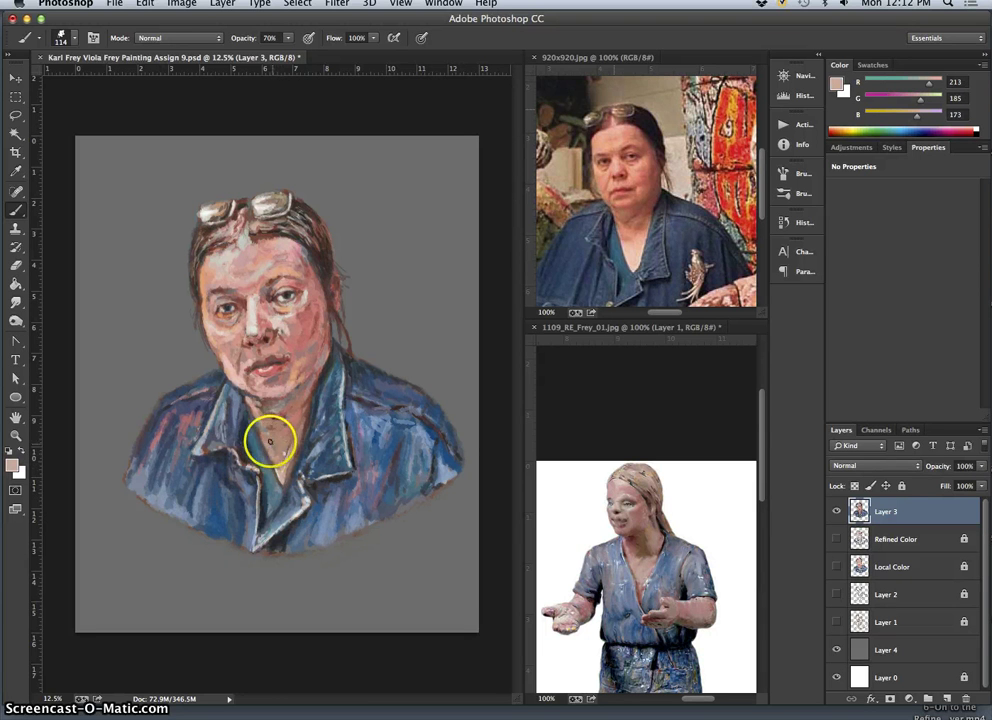
click(276, 445)
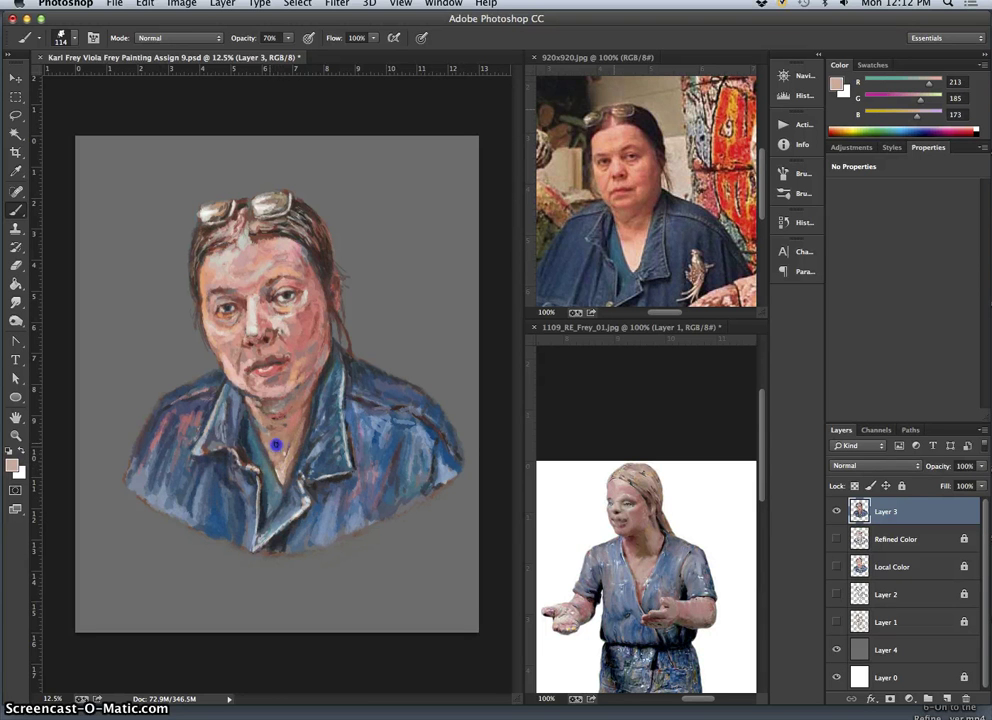
alt+click(292, 364)
click(268, 441)
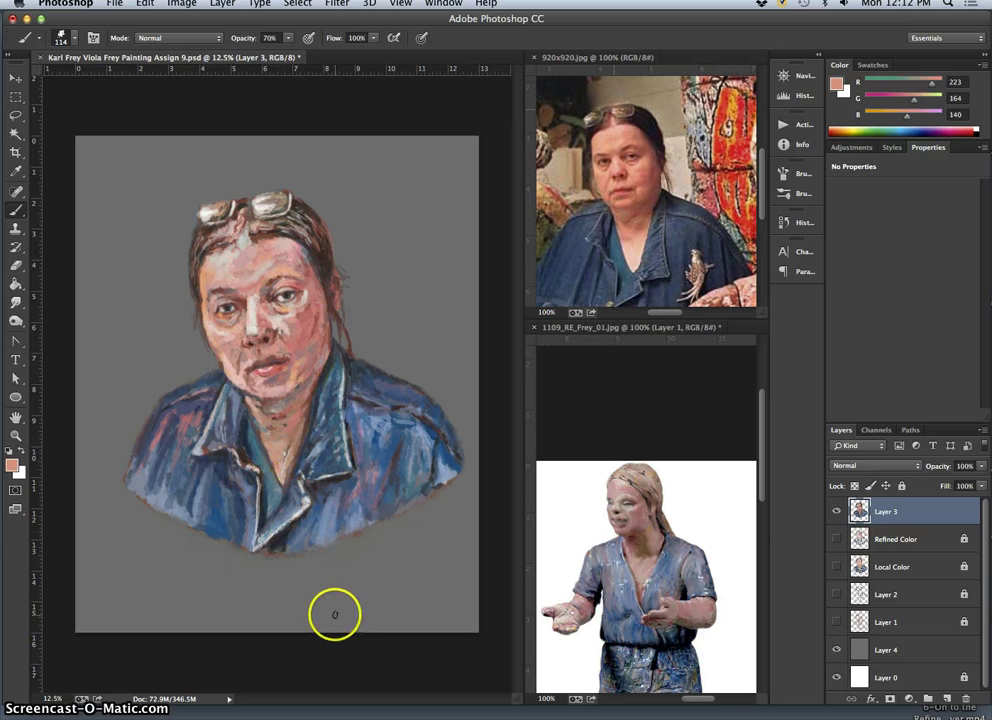
alt+click(285, 462)
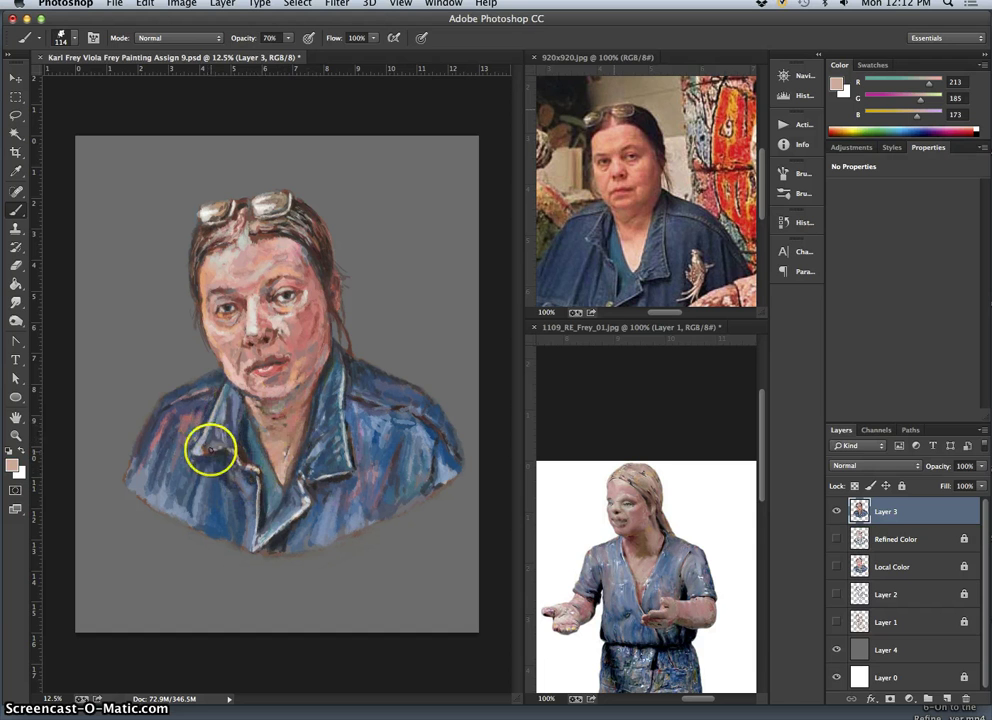
alt+click(343, 390)
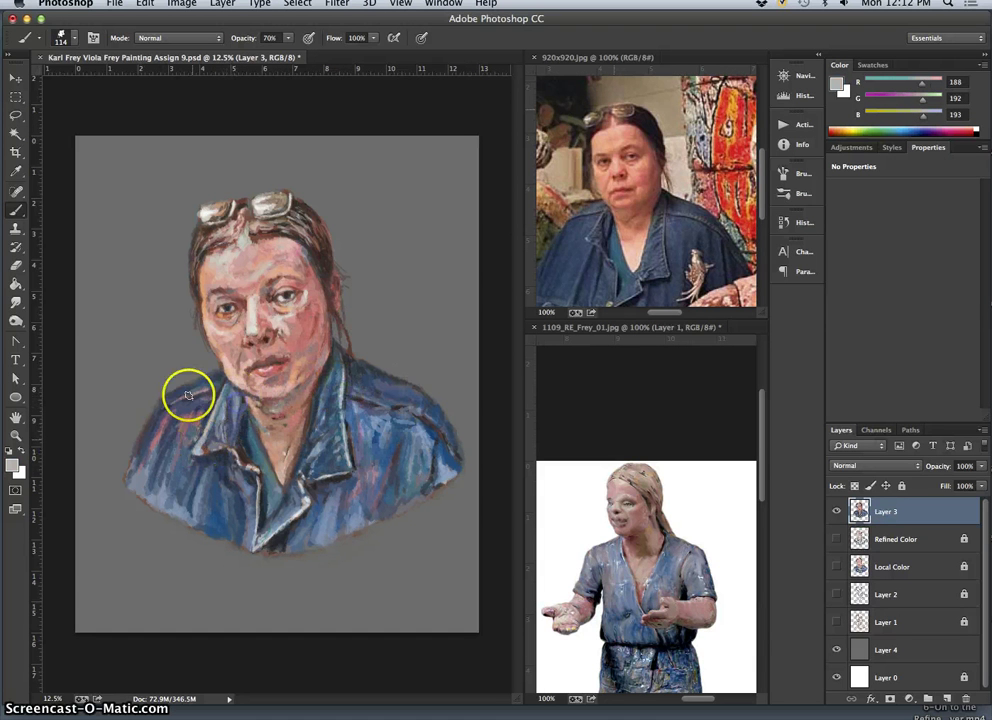
- Soften the outer edges of the cheek, hair and loose strands with the Eraser at 28% opacity
click(17, 265)
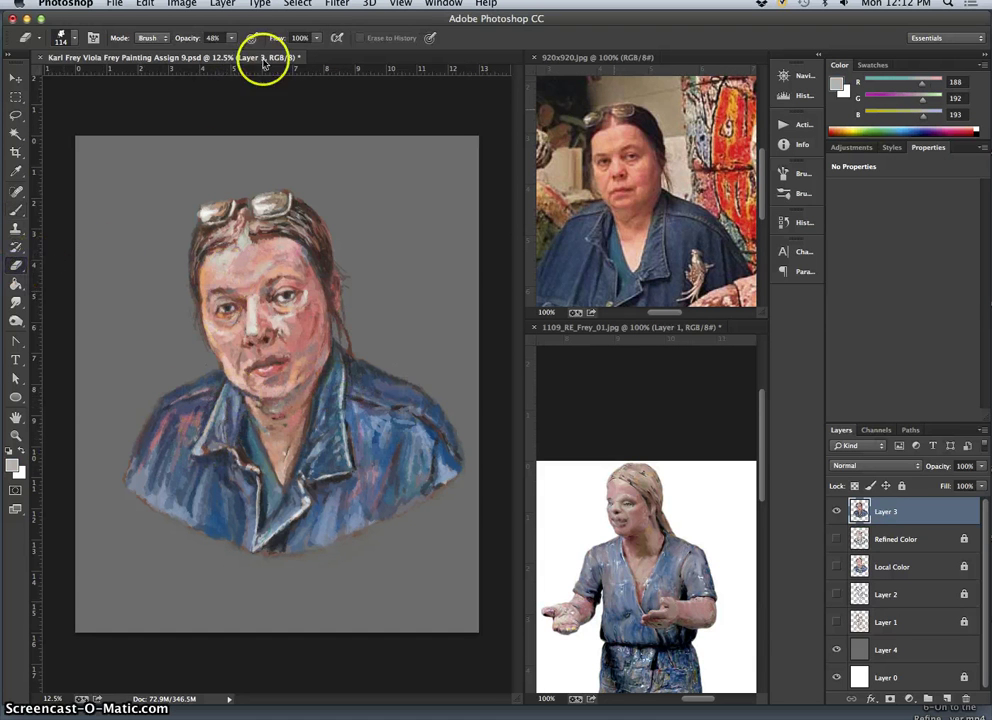
drag(231, 38, 219, 52)
drag(170, 319, 190, 318)
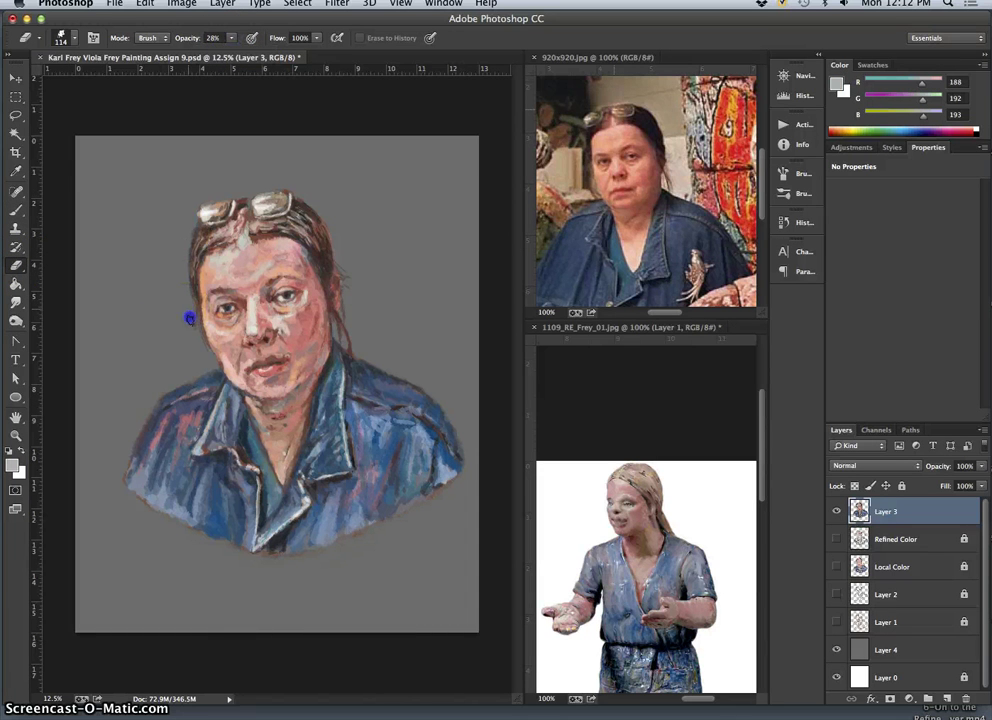
click(196, 330)
click(360, 272)
drag(336, 322, 346, 349)
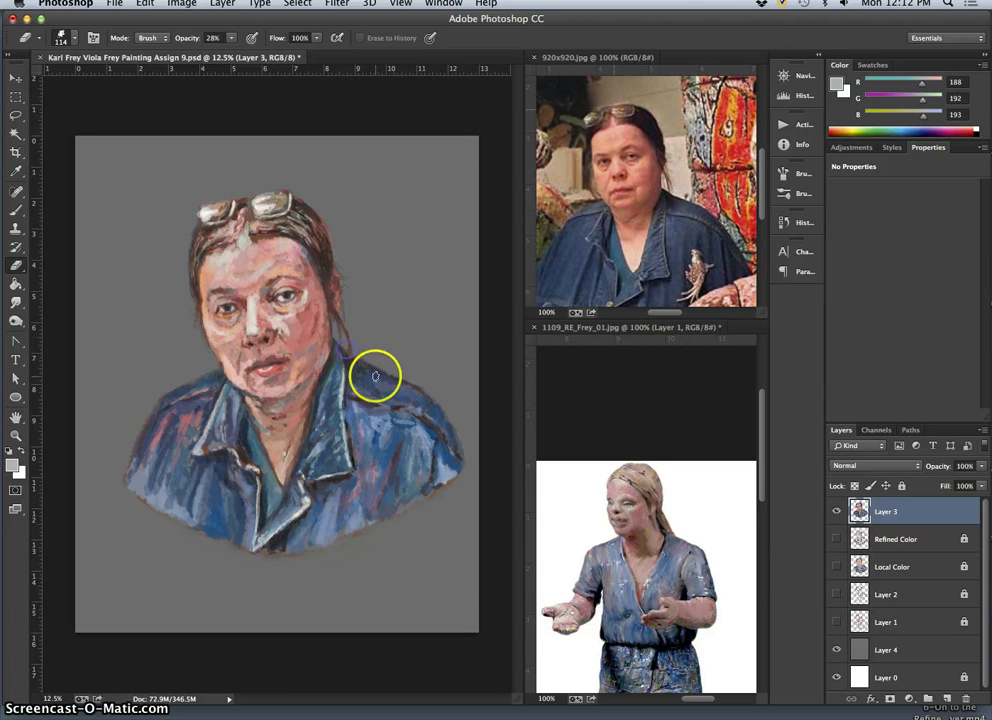
- Hide the gray Layer 4 background and dab sampled reddish and pink tones into the hair below the smaller lens with the Pencil tool
click(839, 654)
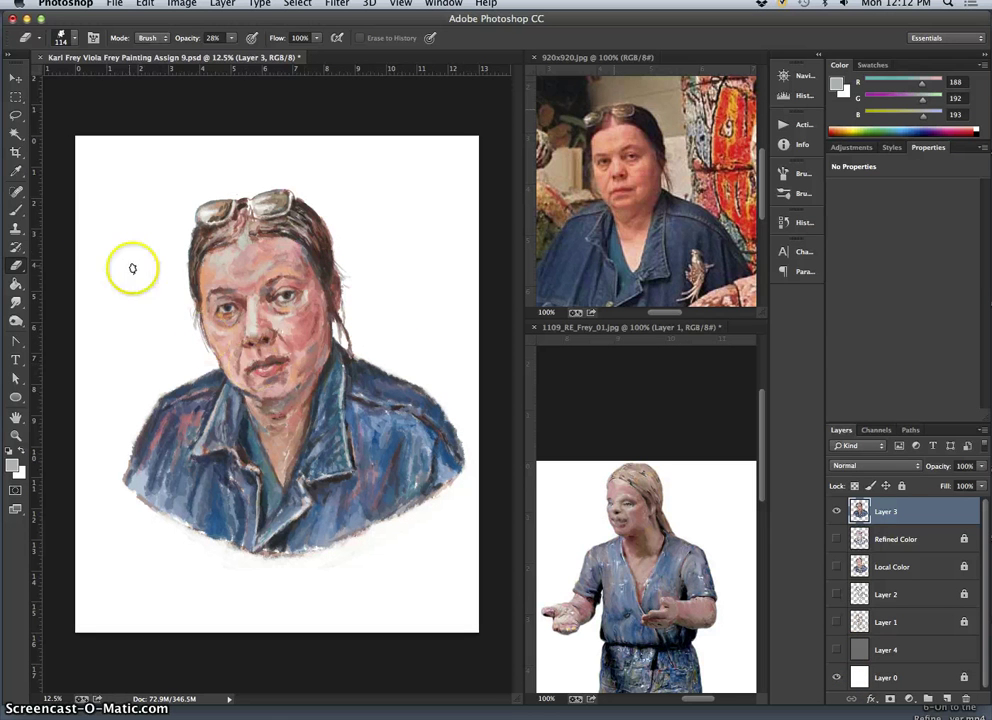
click(16, 209)
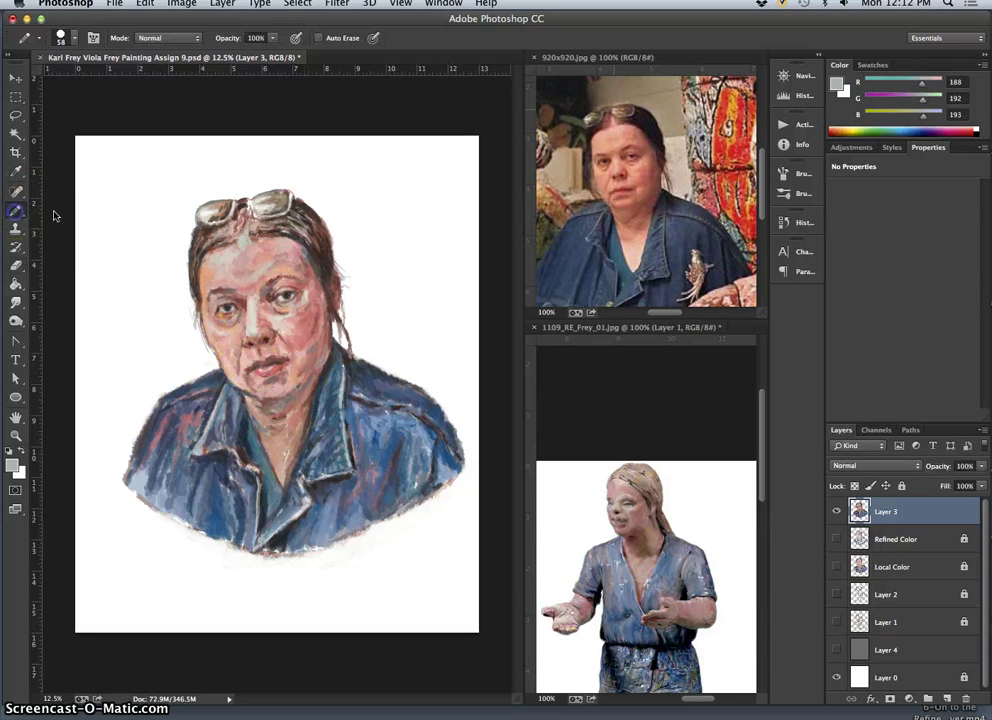
alt+click(222, 232)
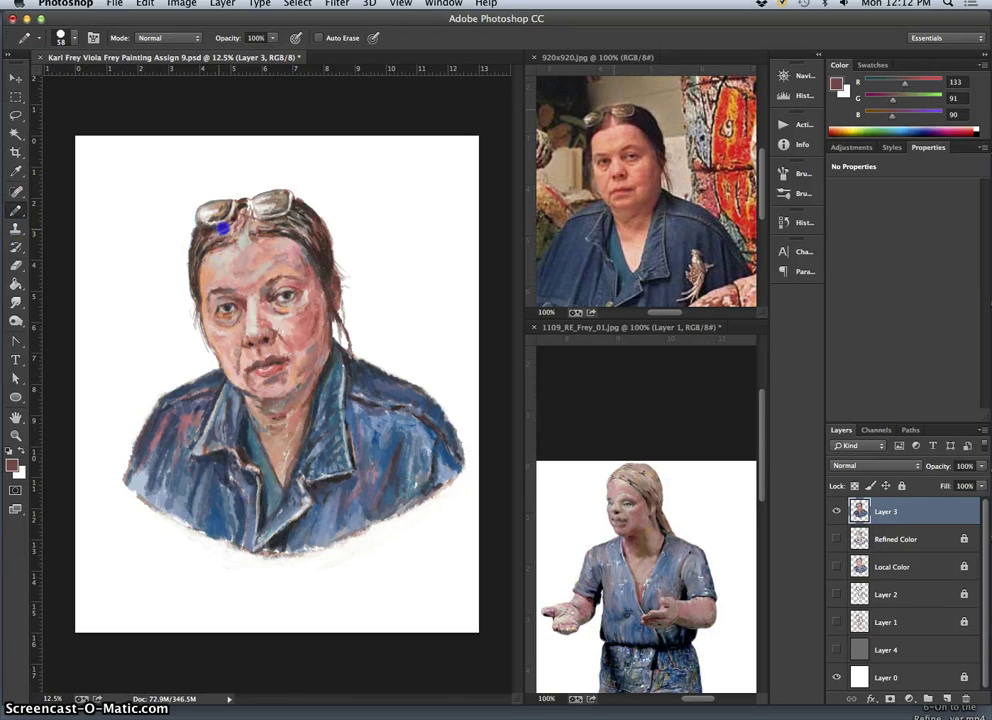
alt+click(240, 221)
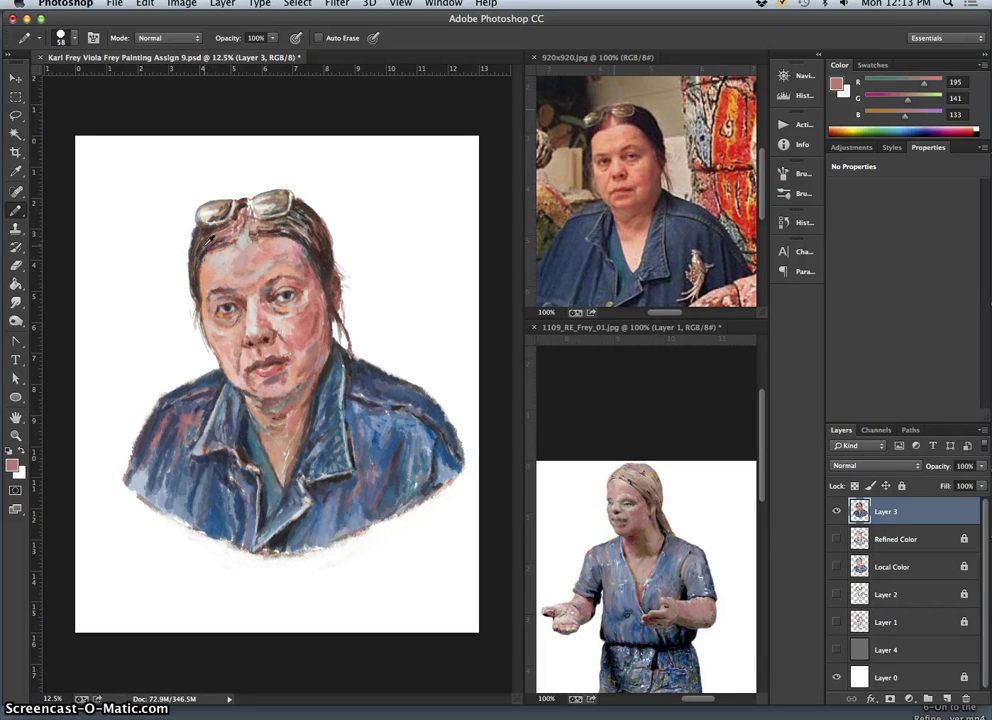
- Set the Pencil size to 83 px and switch back to the Brush tool
click(73, 38)
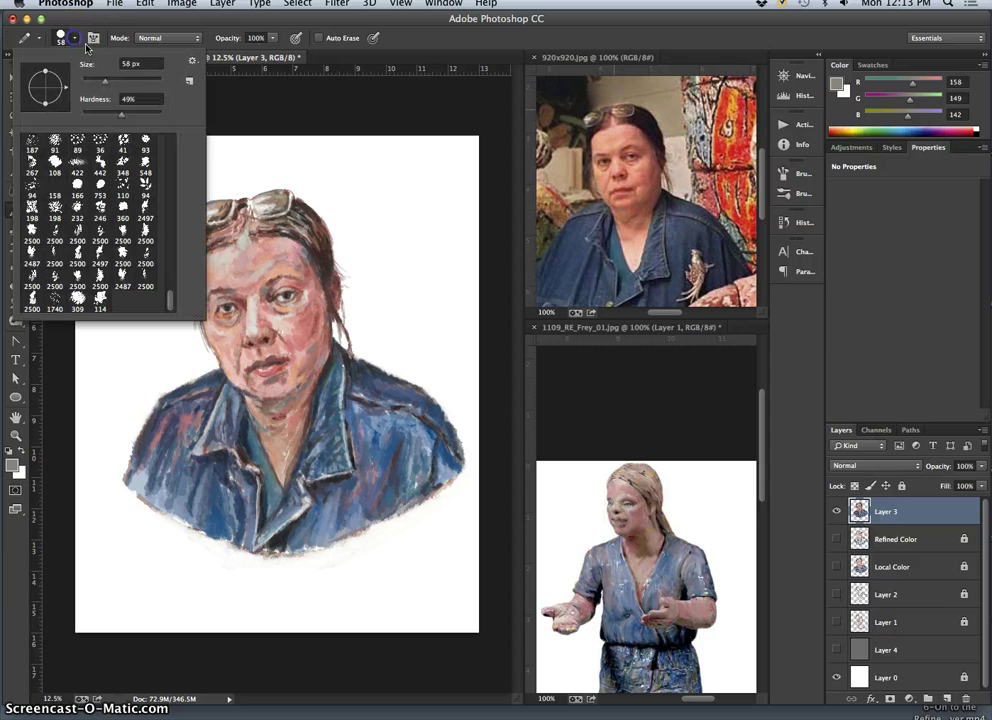
click(115, 81)
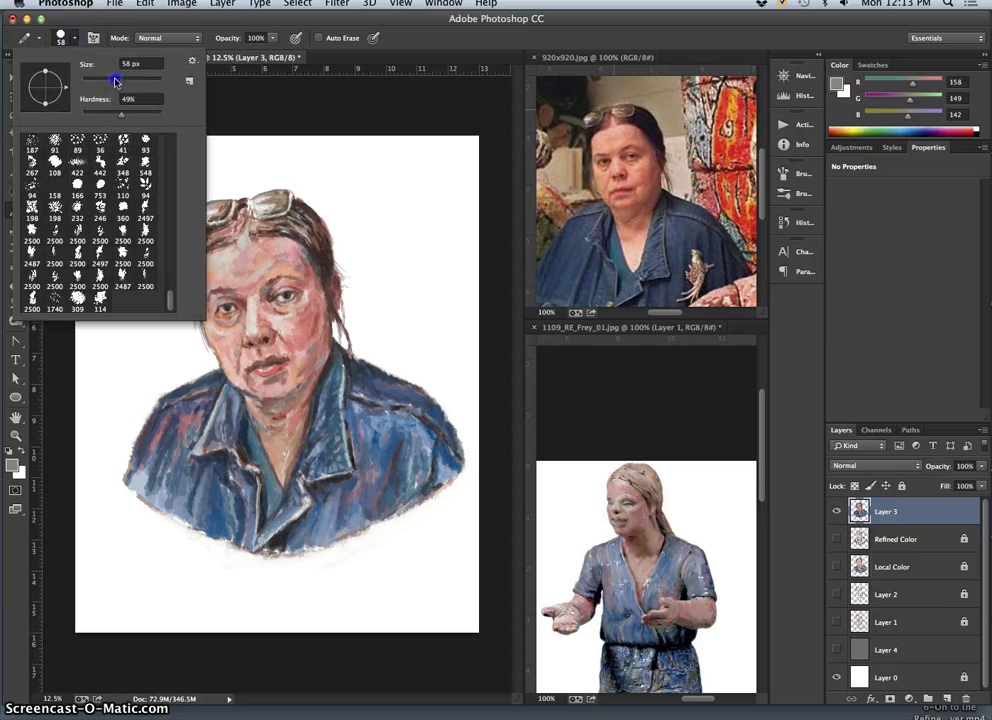
click(215, 44)
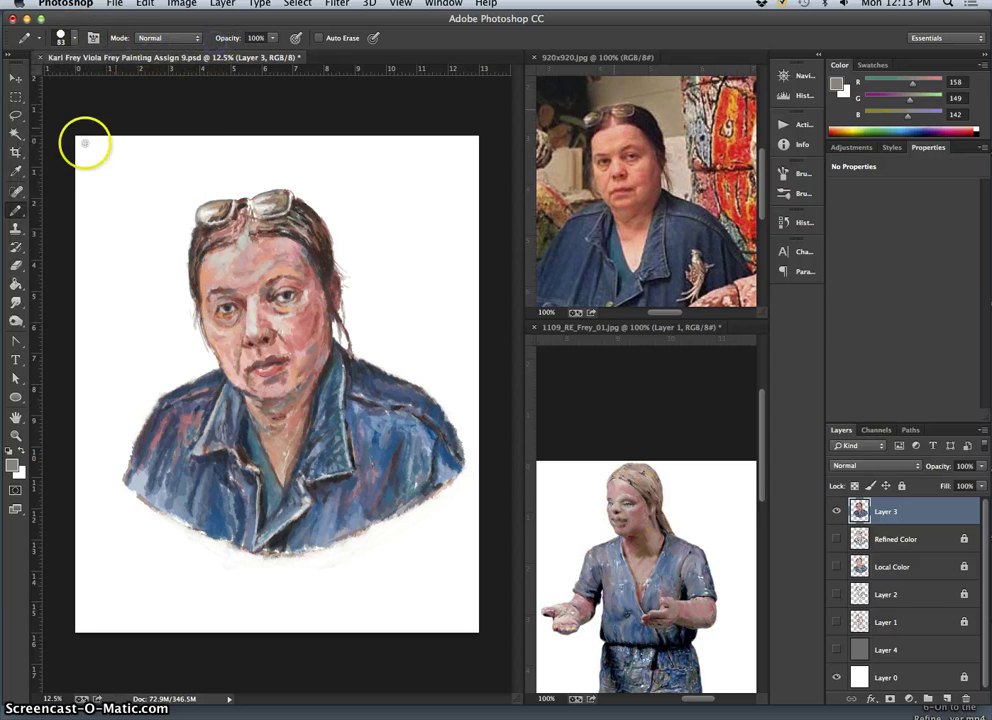
right_click(16, 210)
click(39, 205)
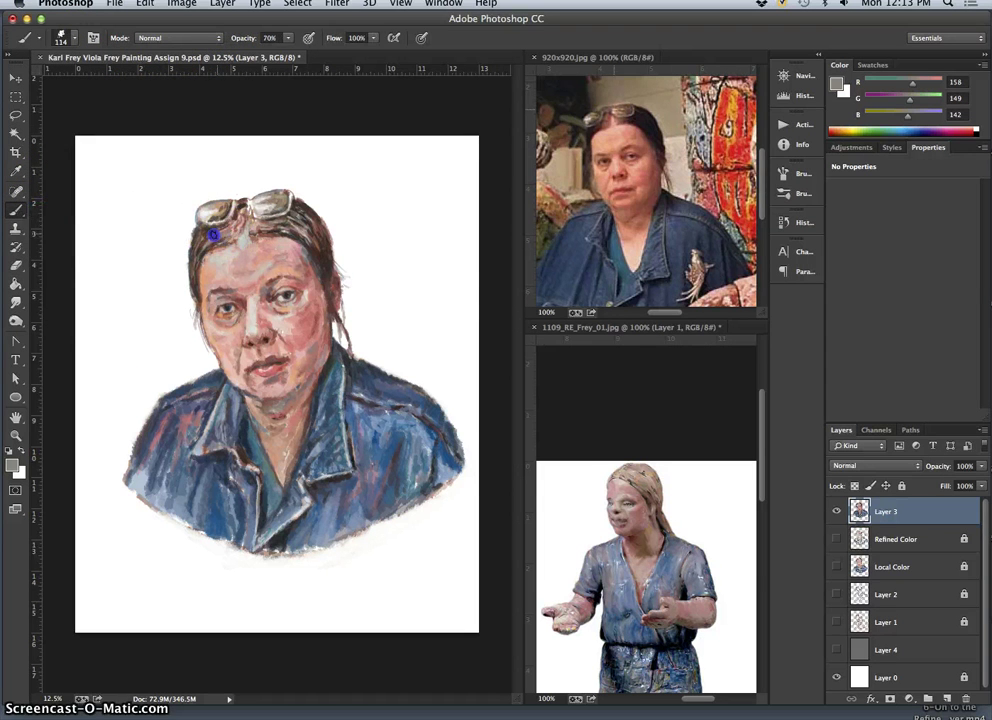
- Paint sampled light pink and brown tones into the hair below the smaller lens, and touch up both hair edges with dark reddish brown
alt+click(232, 200)
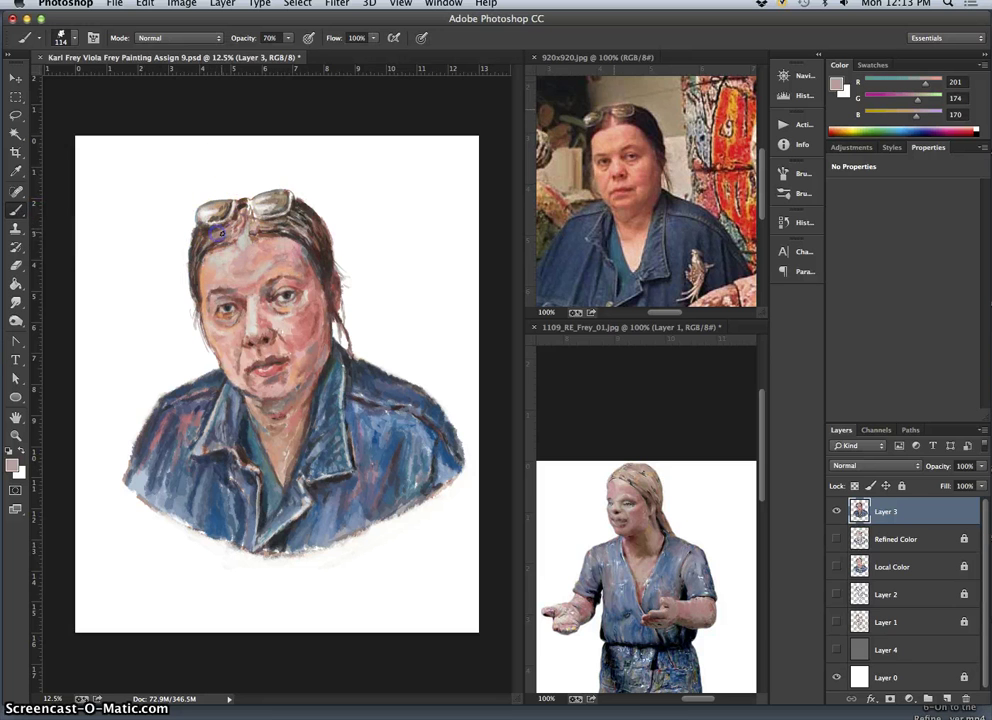
alt+click(209, 233)
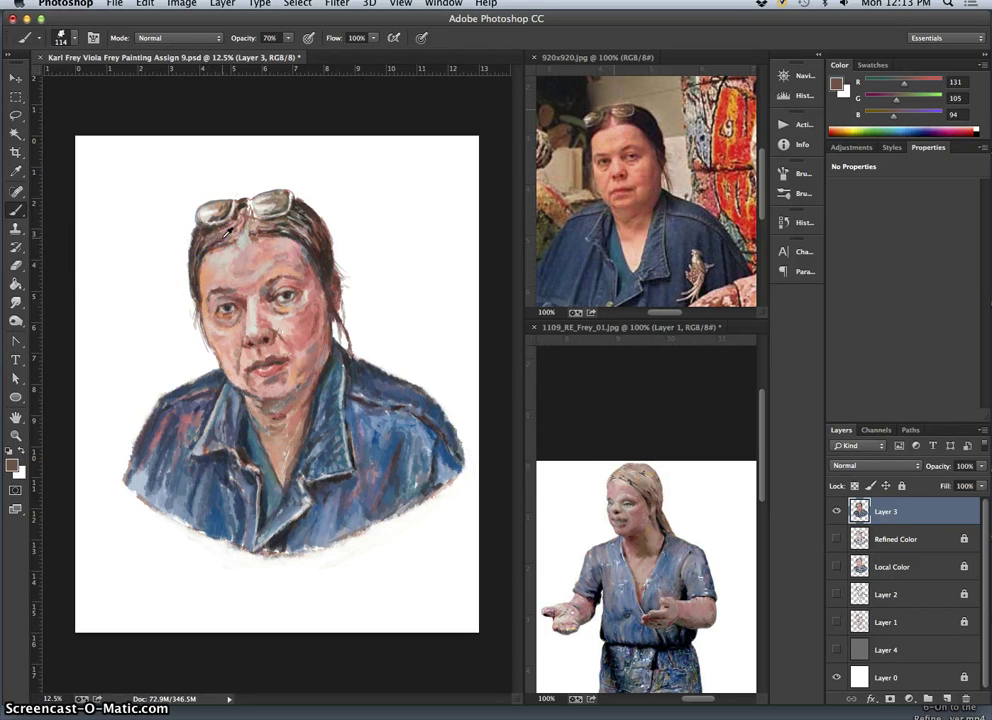
alt+click(221, 231)
alt+click(222, 237)
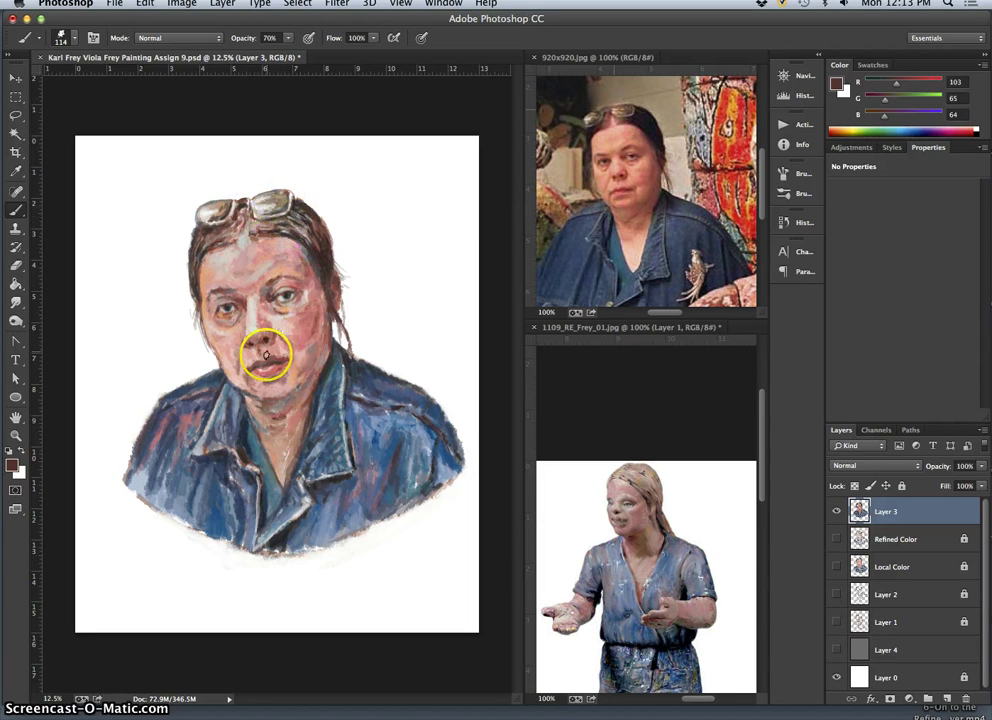
click(196, 312)
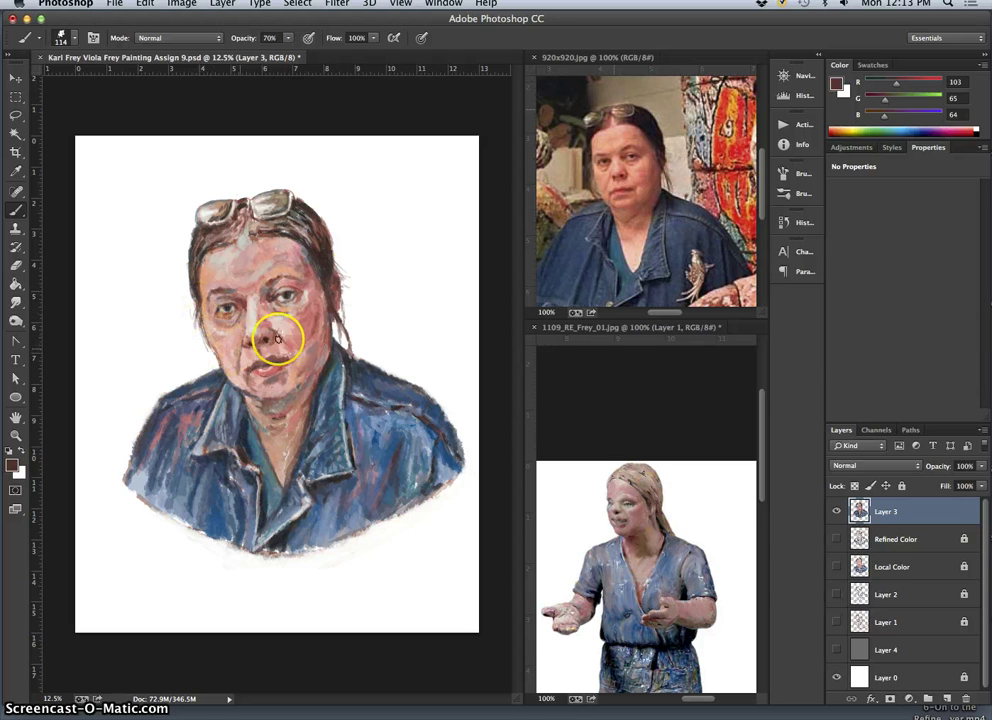
click(340, 273)
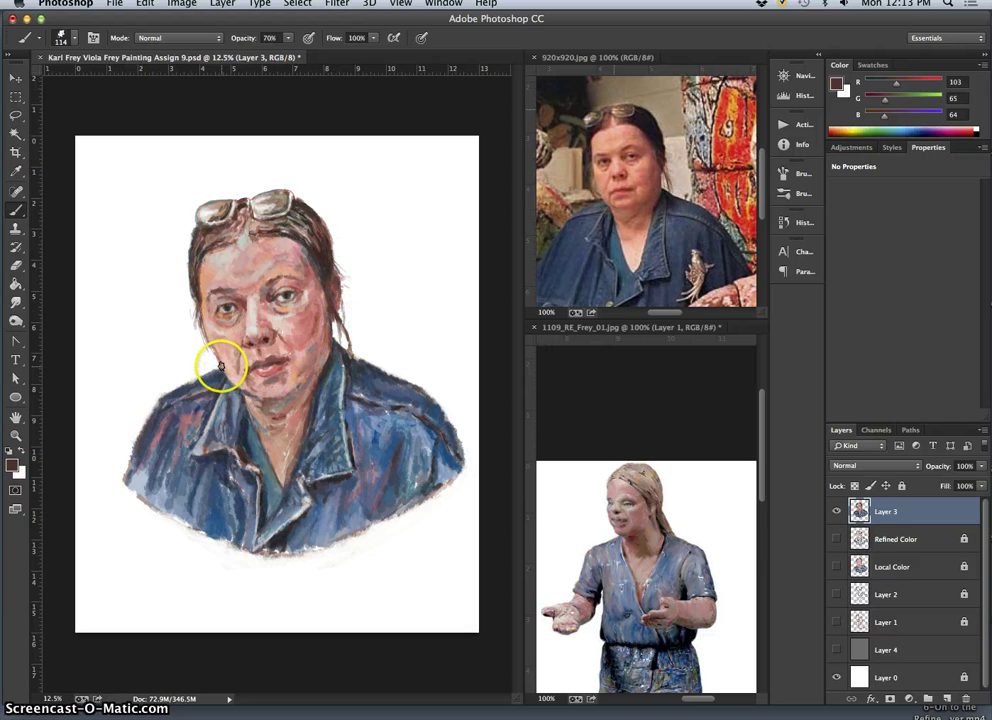
- Erase stray paint around the loose hair beside the ear at 28% opacity
click(17, 265)
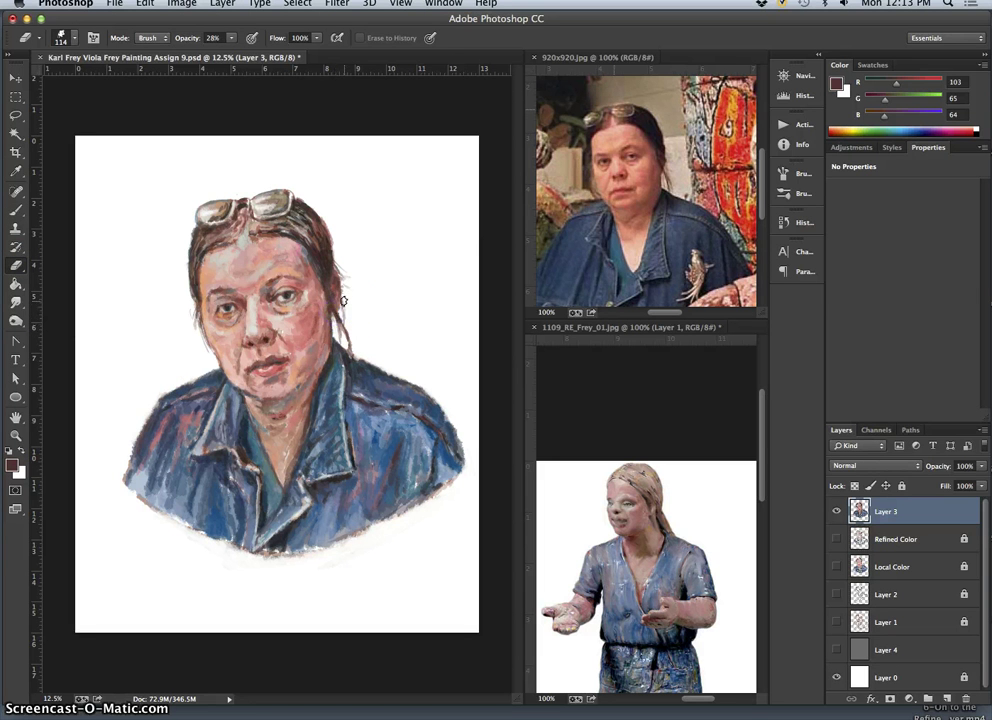
drag(343, 300, 339, 314)
click(345, 318)
- Add sampled brown to the loose strand below the ear with the Pencil tool and thin it with the Eraser
click(16, 248)
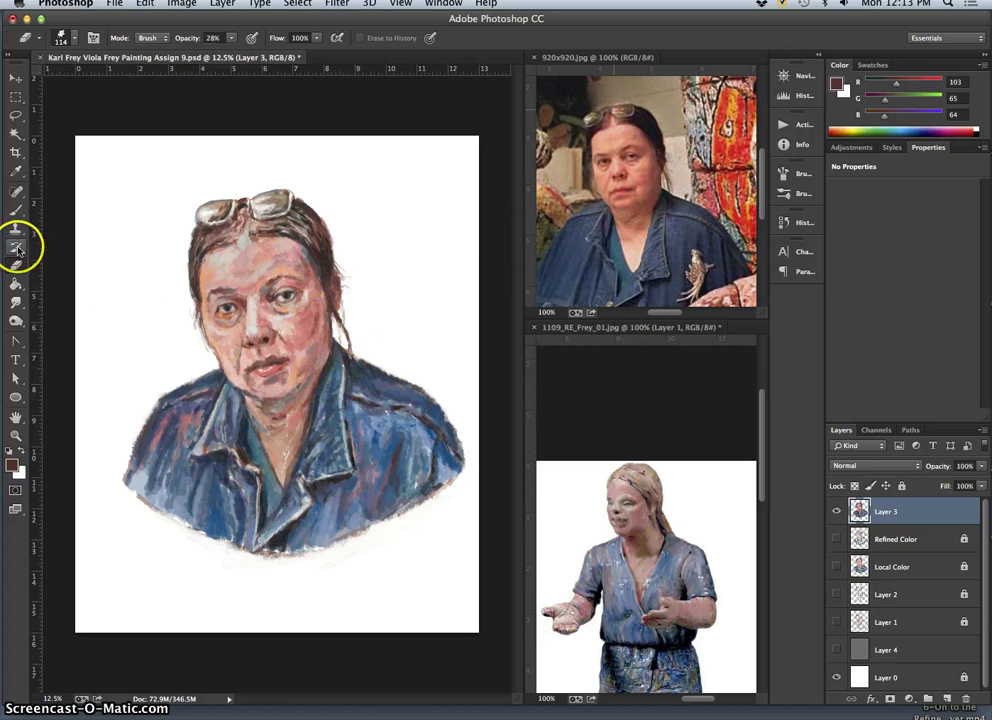
click(16, 210)
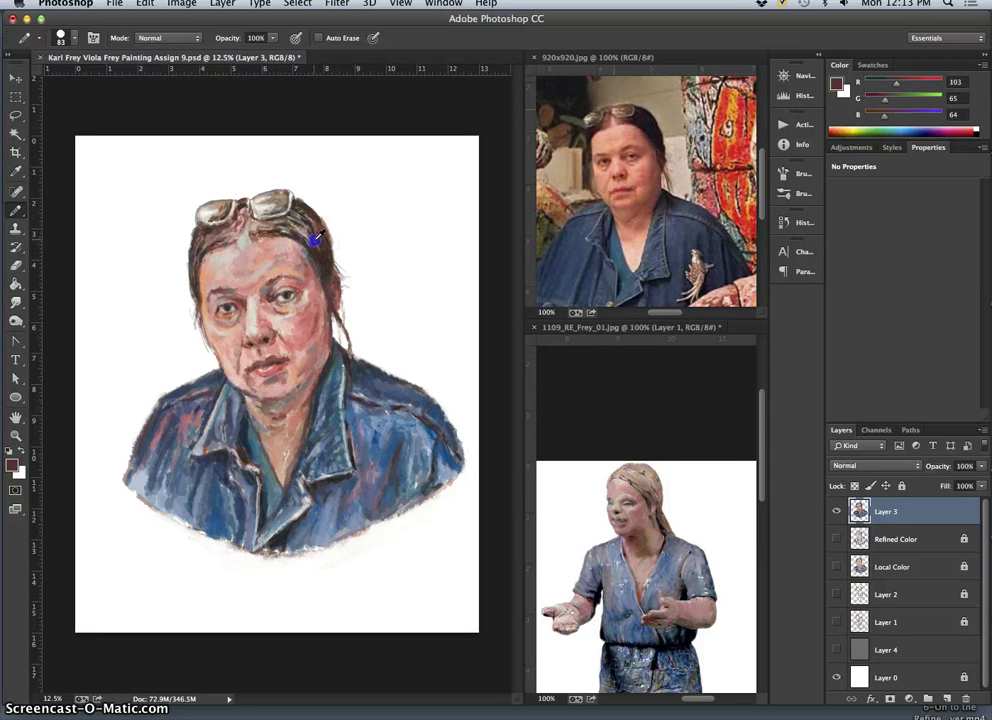
alt+click(336, 288)
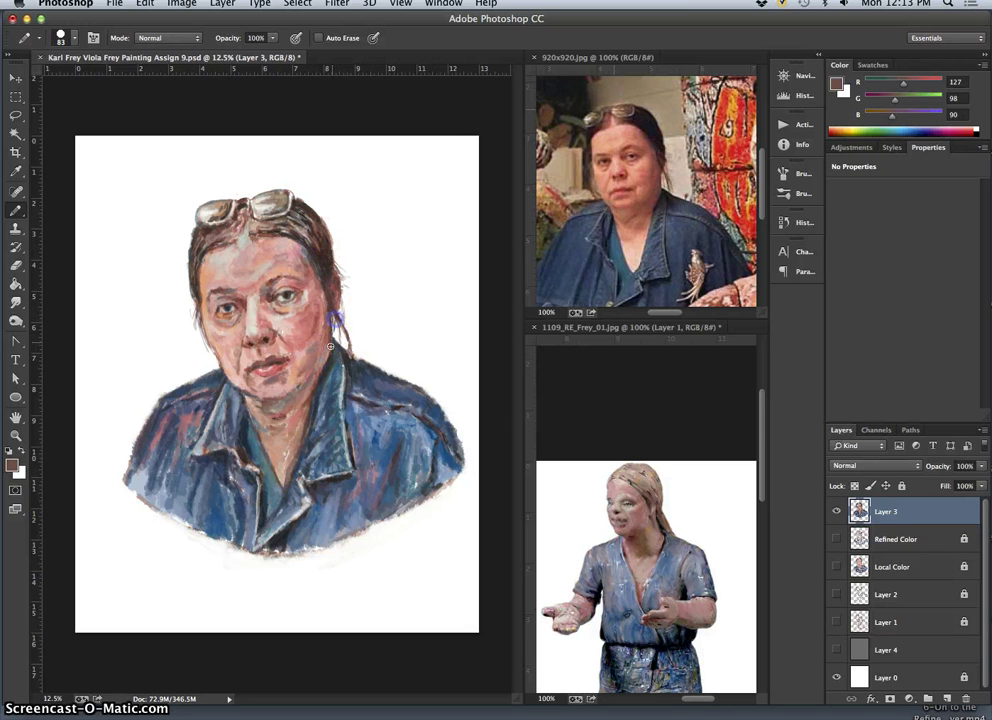
click(16, 265)
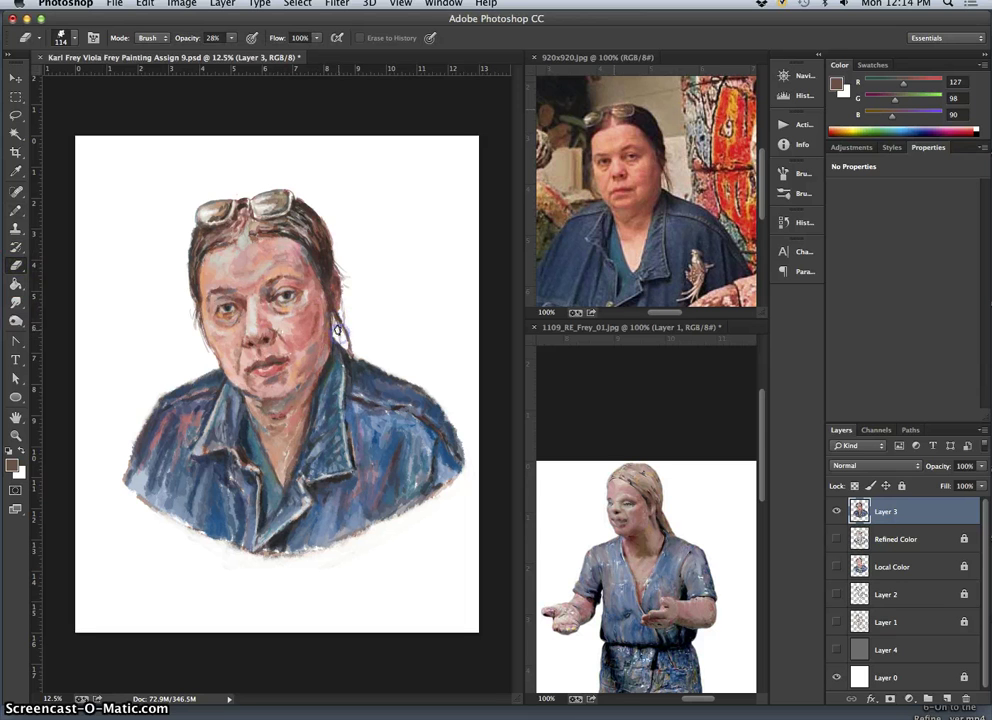
drag(345, 342, 339, 364)
- Repaint fine loose strands below the ear with the Brush tool in a sampled reddish brown
click(15, 205)
right_click(15, 210)
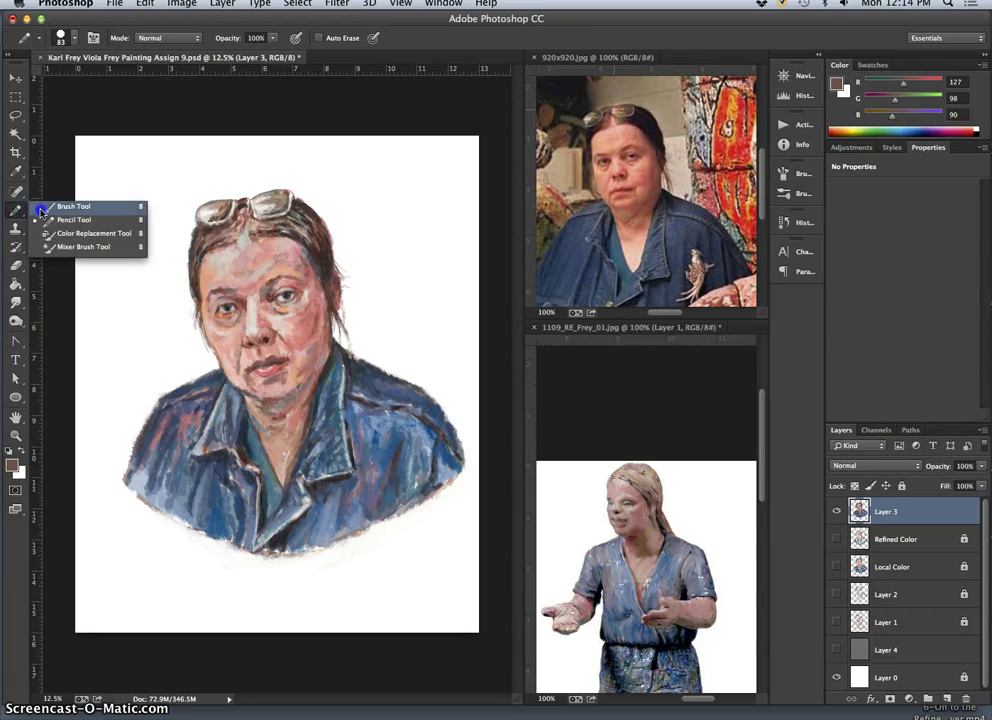
click(80, 204)
alt+click(336, 306)
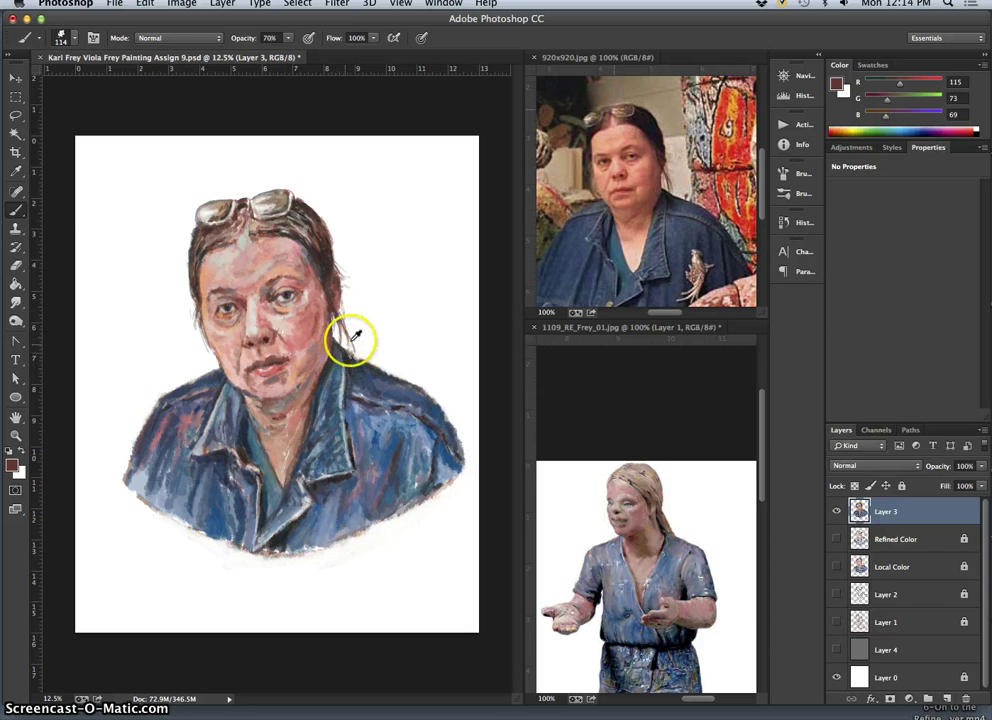
- Thin the loose strands between ear and collar and clean the opposite cheek's edge with the Eraser at 28% opacity
click(16, 266)
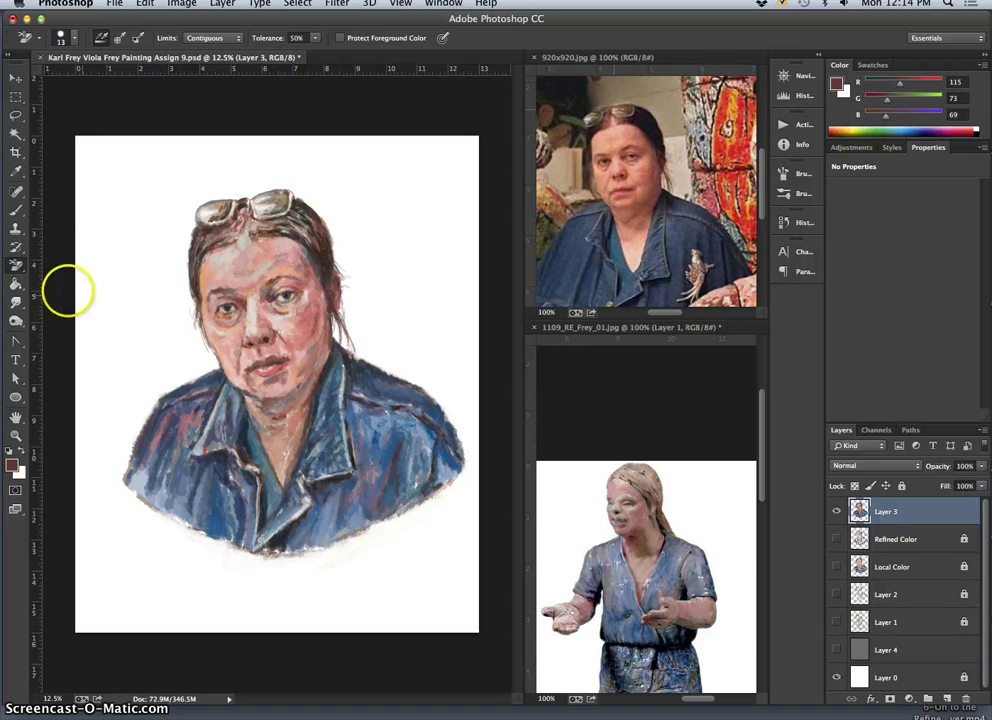
right_click(16, 266)
click(100, 261)
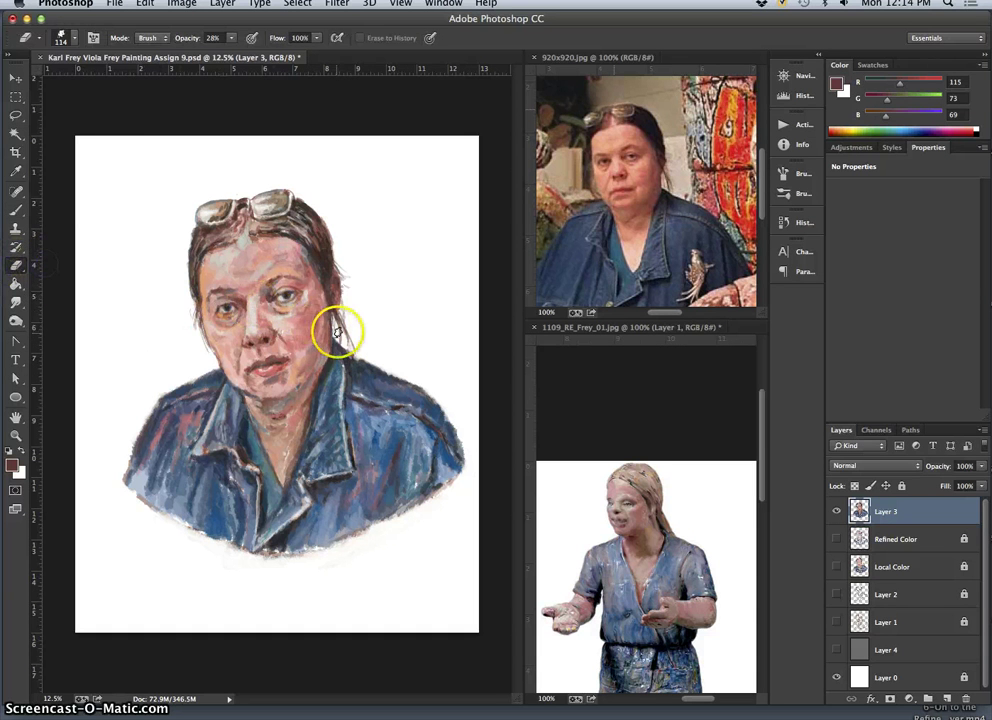
mouse_move(345, 335)
mouse_down()
mouse_move(349, 351)
mouse_move(335, 369)
mouse_up()
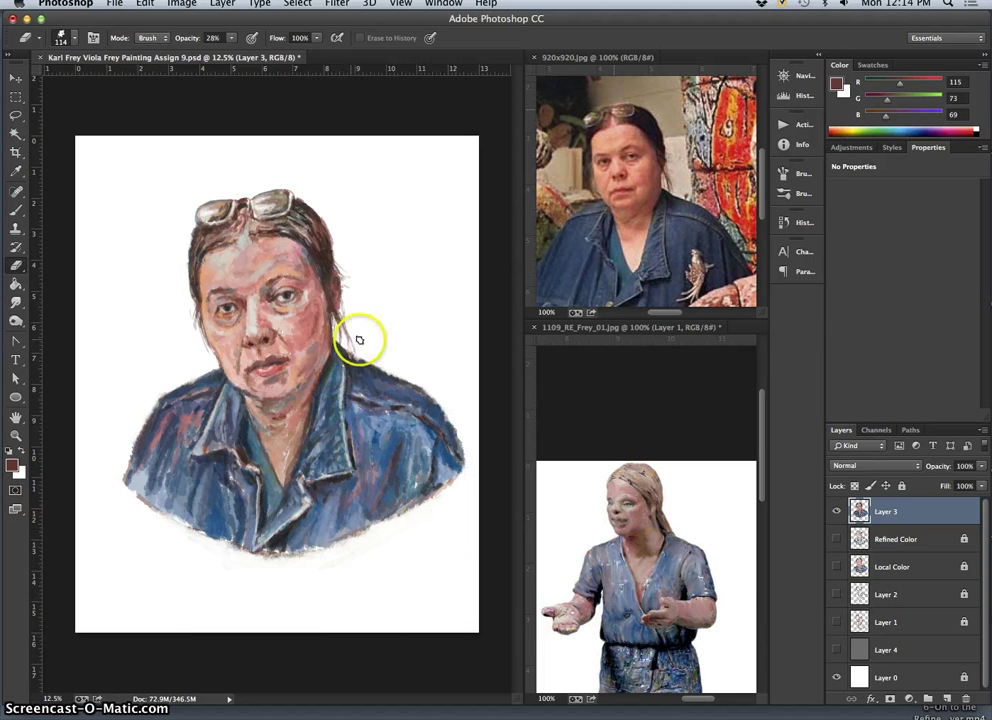
drag(291, 355, 189, 315)
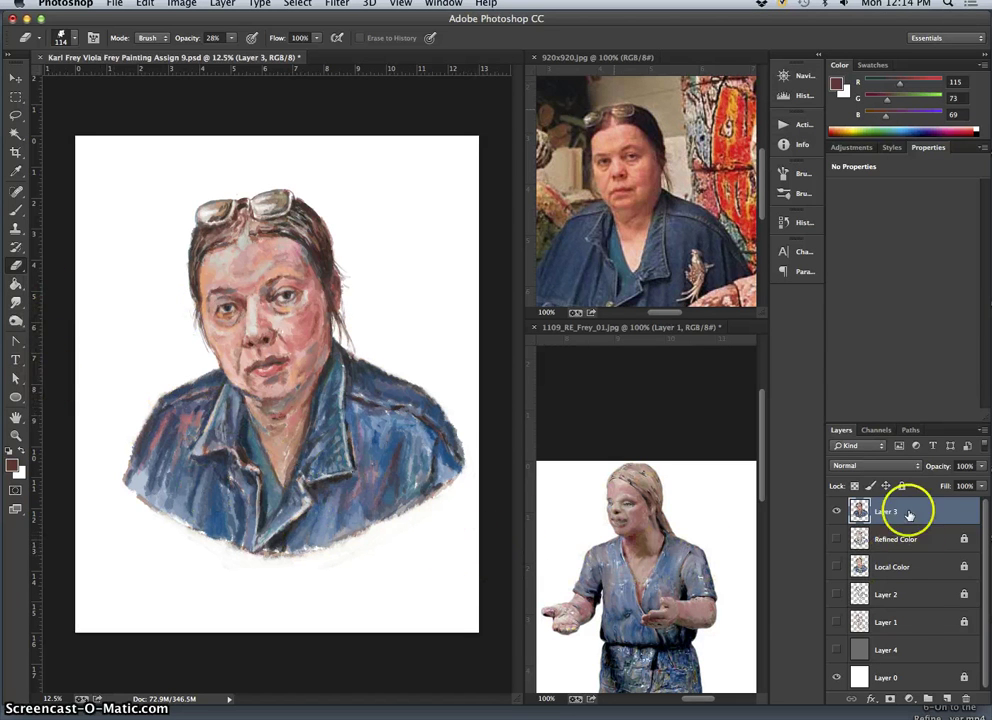
- Add a new layer above Layer 3 and set the Brush size to 26 px
click(947, 698)
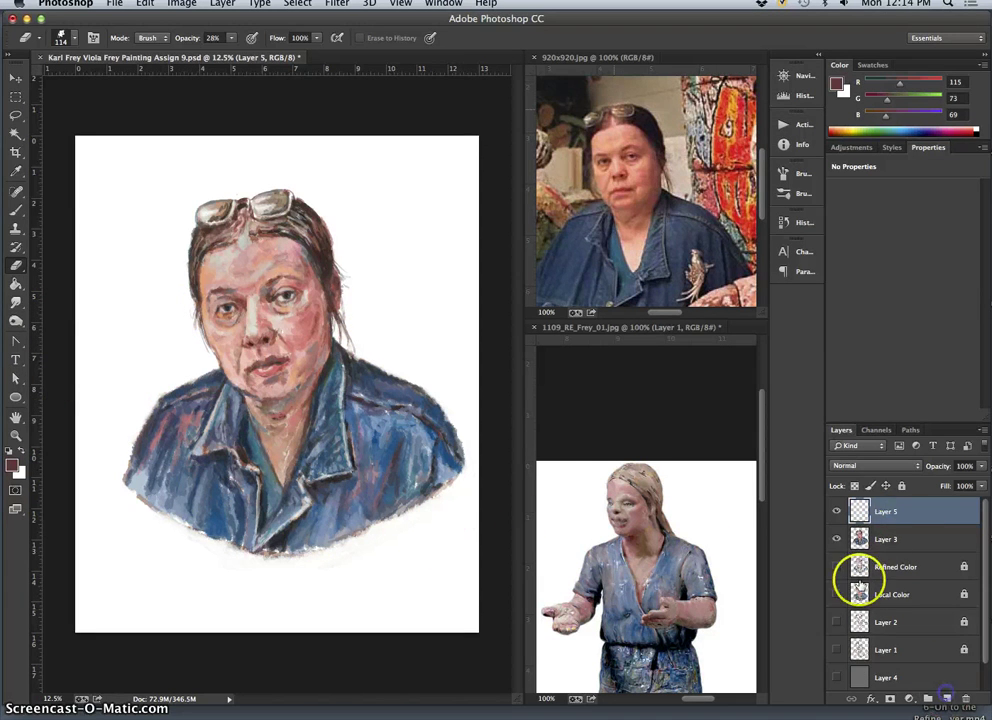
click(16, 210)
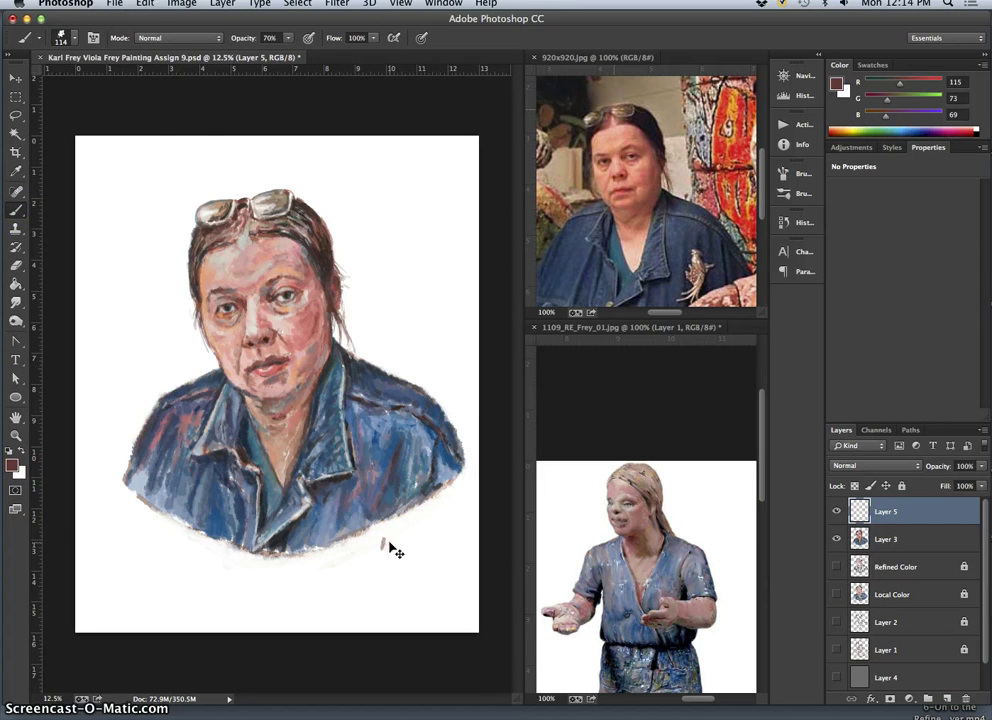
click(73, 38)
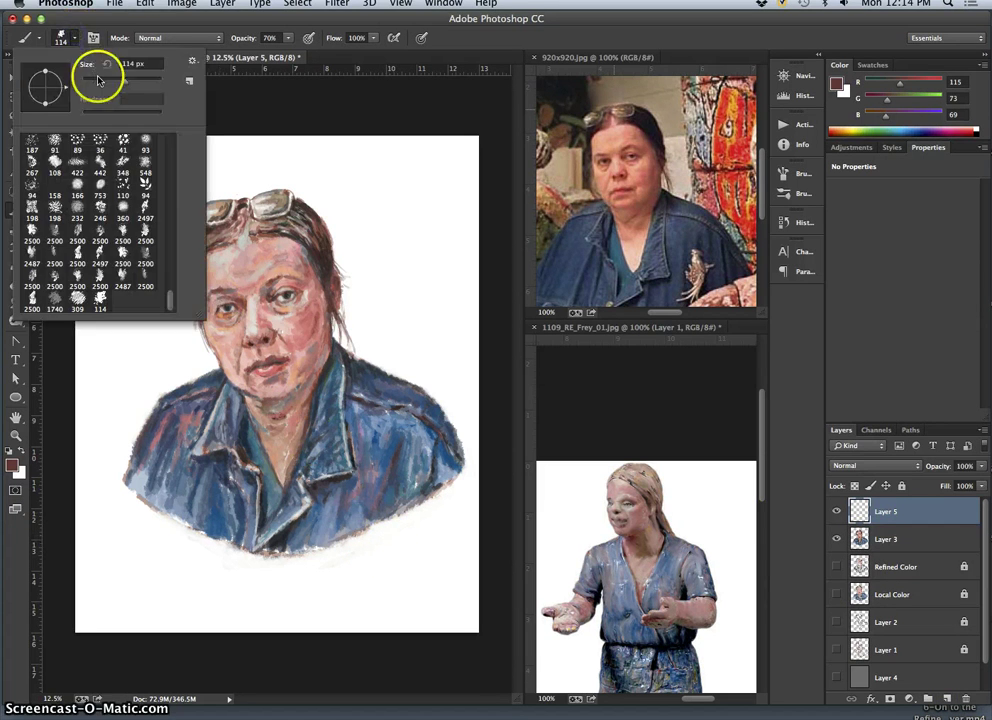
drag(98, 80, 92, 80)
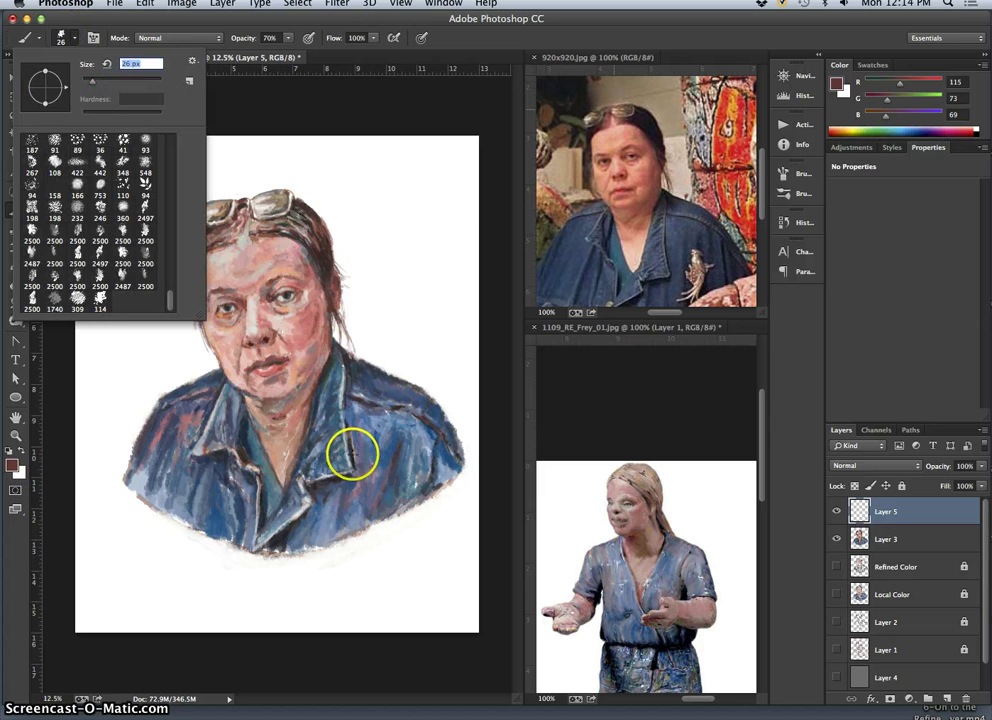
- Sample a dark blue-violet from the jacket's shoulder as background color and a muted mauve-gray near the collar as foreground color
click(21, 452)
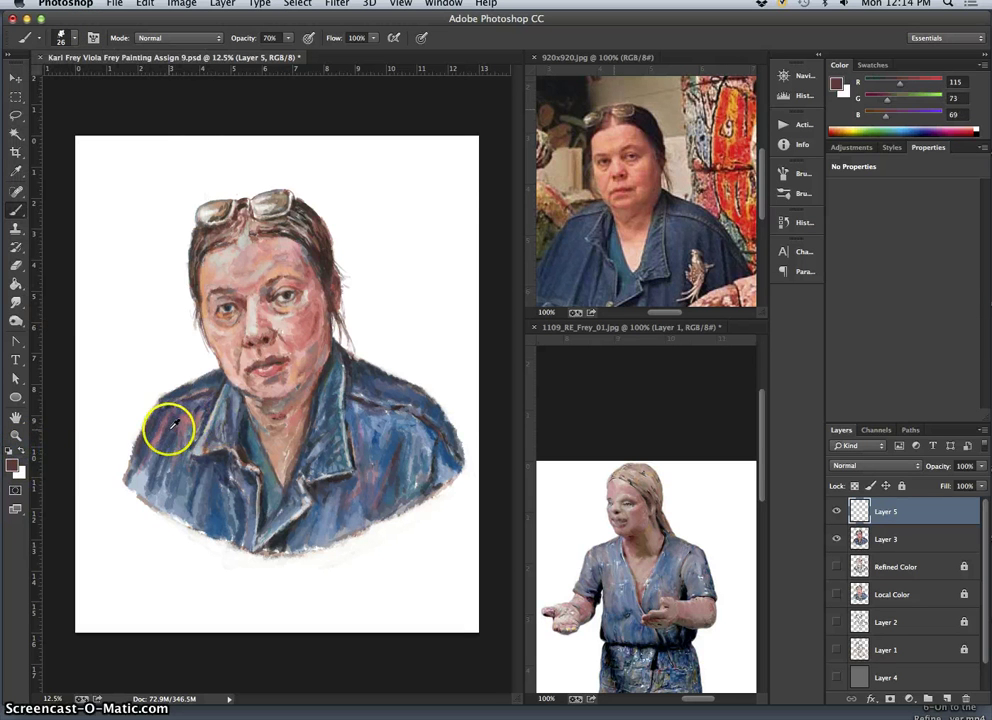
alt+click(162, 443)
click(21, 451)
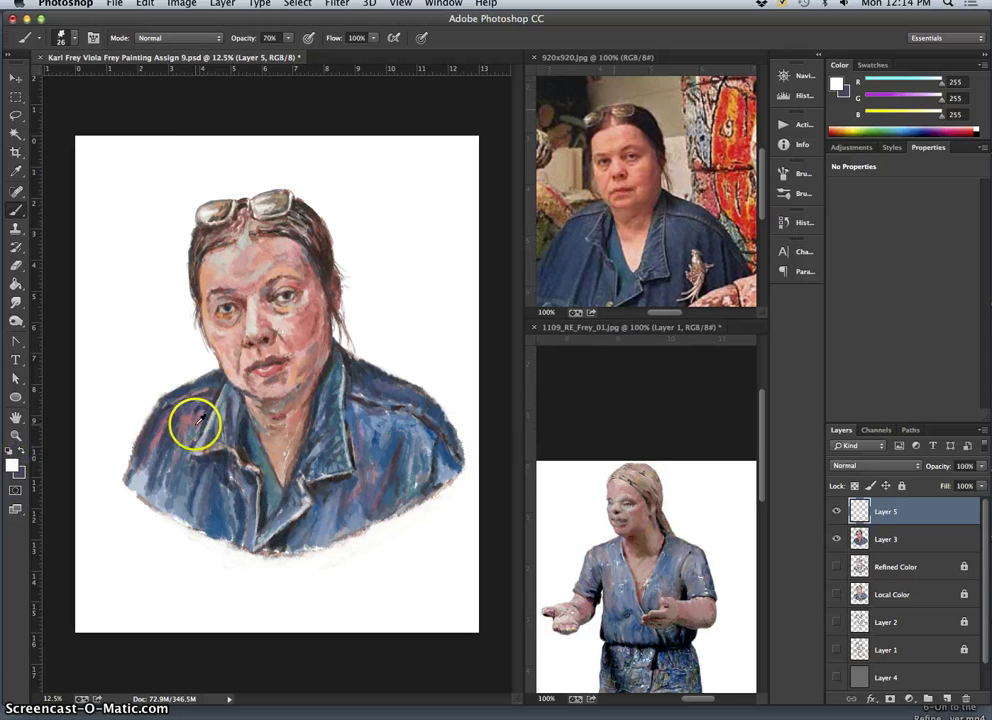
alt+click(244, 465)
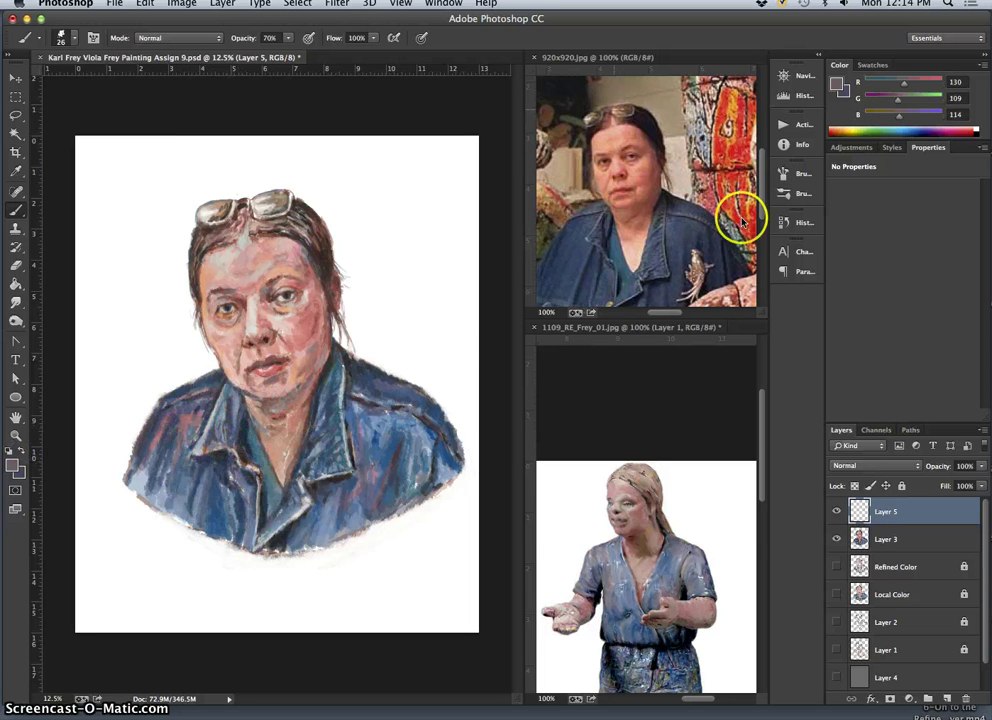
- Enable Color Dynamics for the brush and set Foreground/Background Jitter to 31%
click(797, 176)
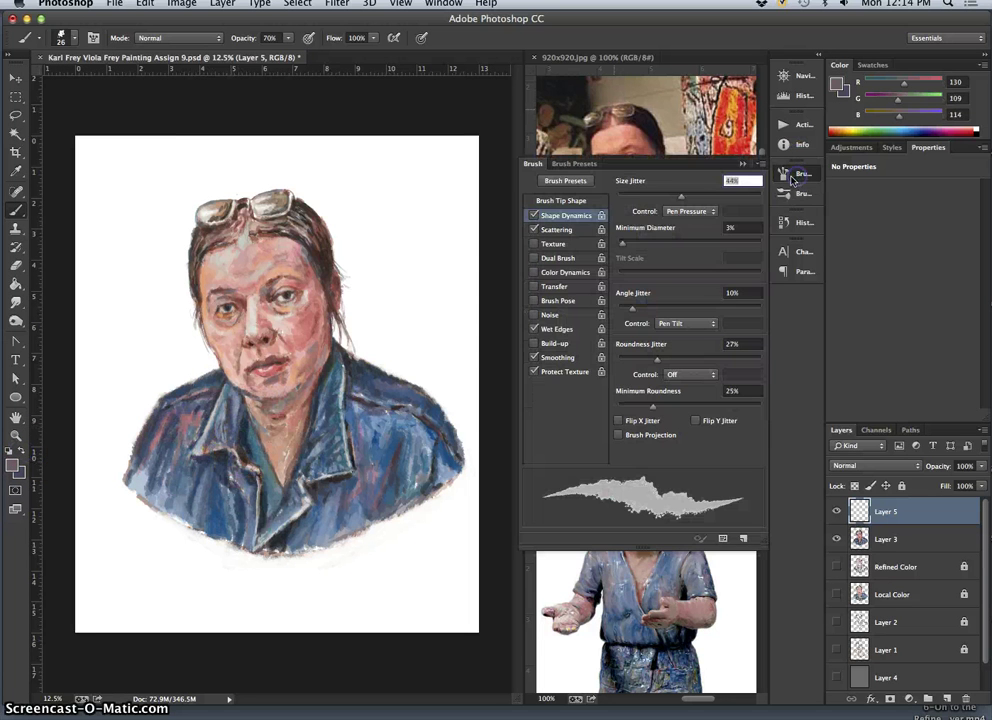
click(566, 272)
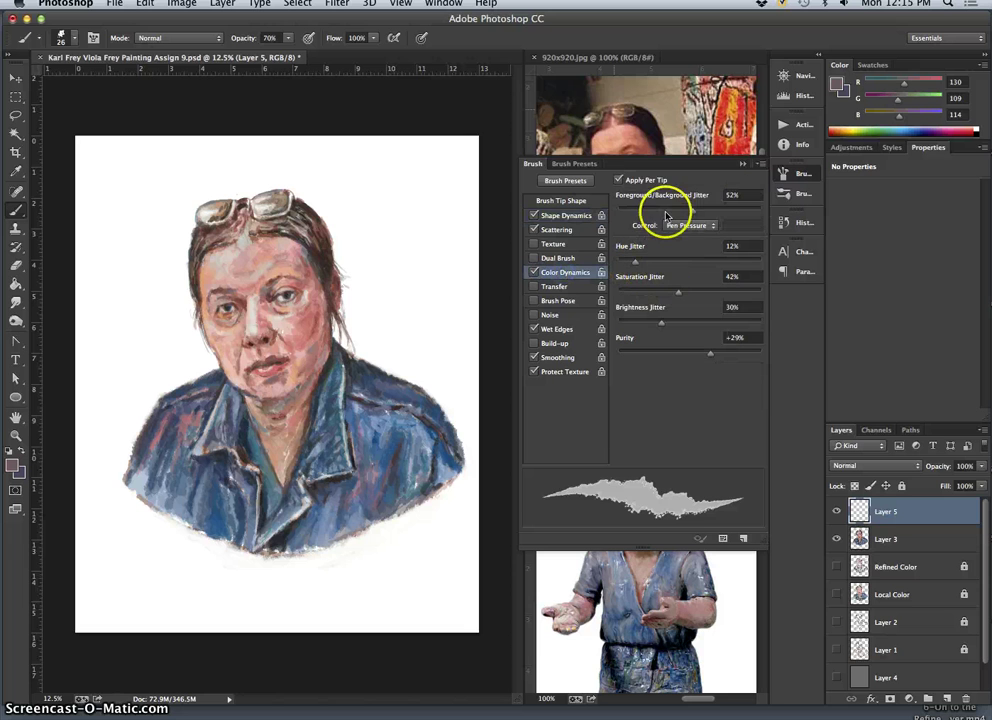
drag(688, 212, 662, 210)
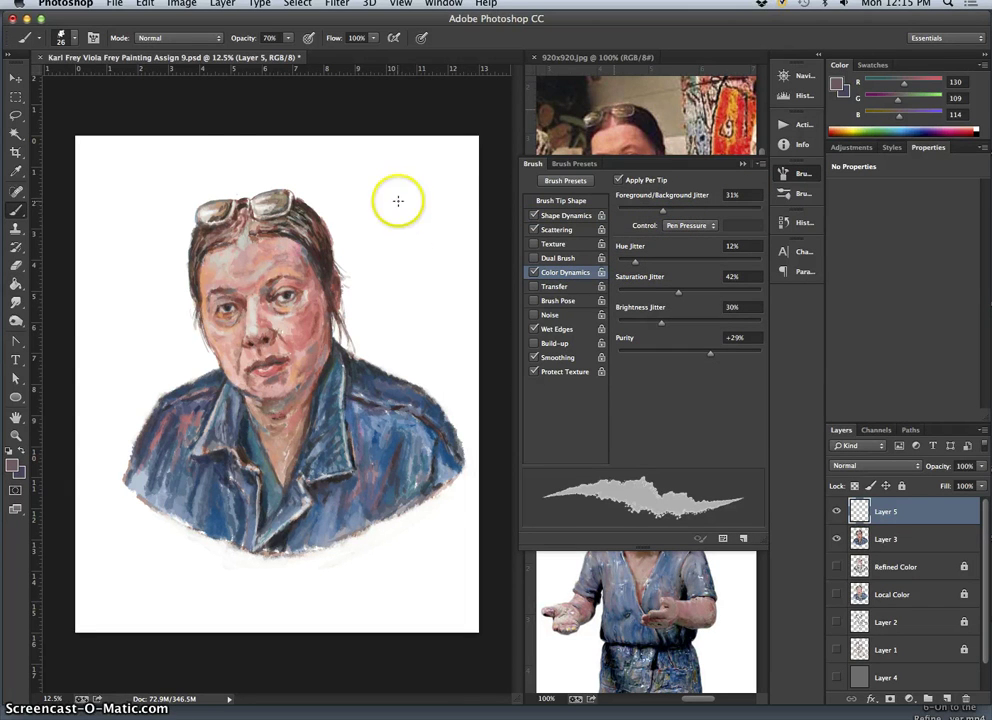
- Test the brush at 125 px with strokes on the white area beside the head, and undo the strokes
click(64, 38)
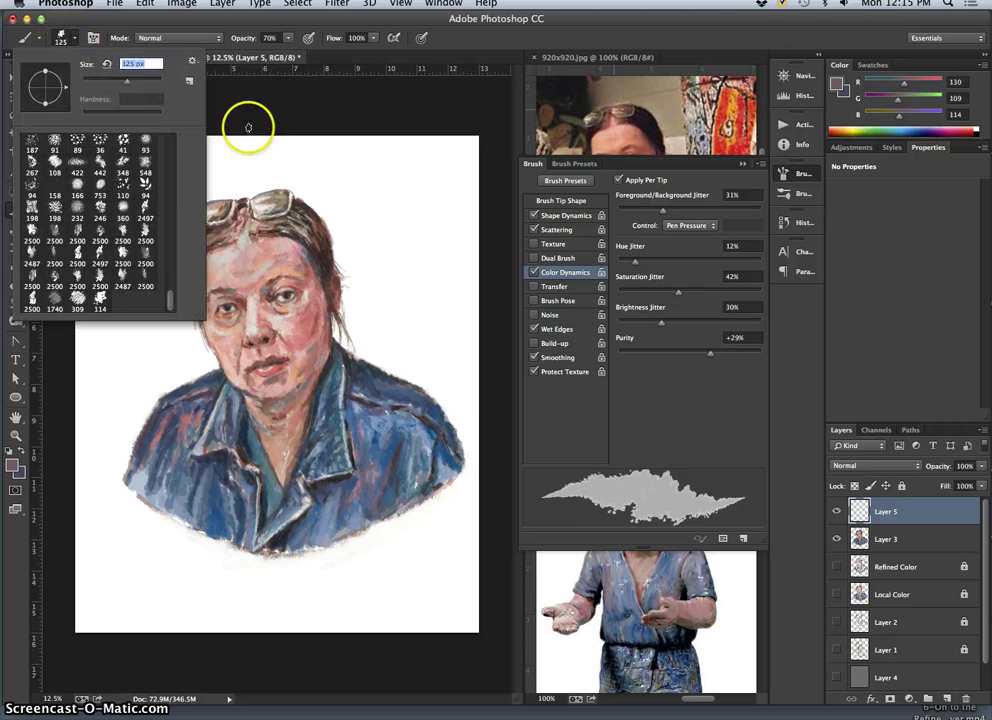
drag(388, 167, 444, 335)
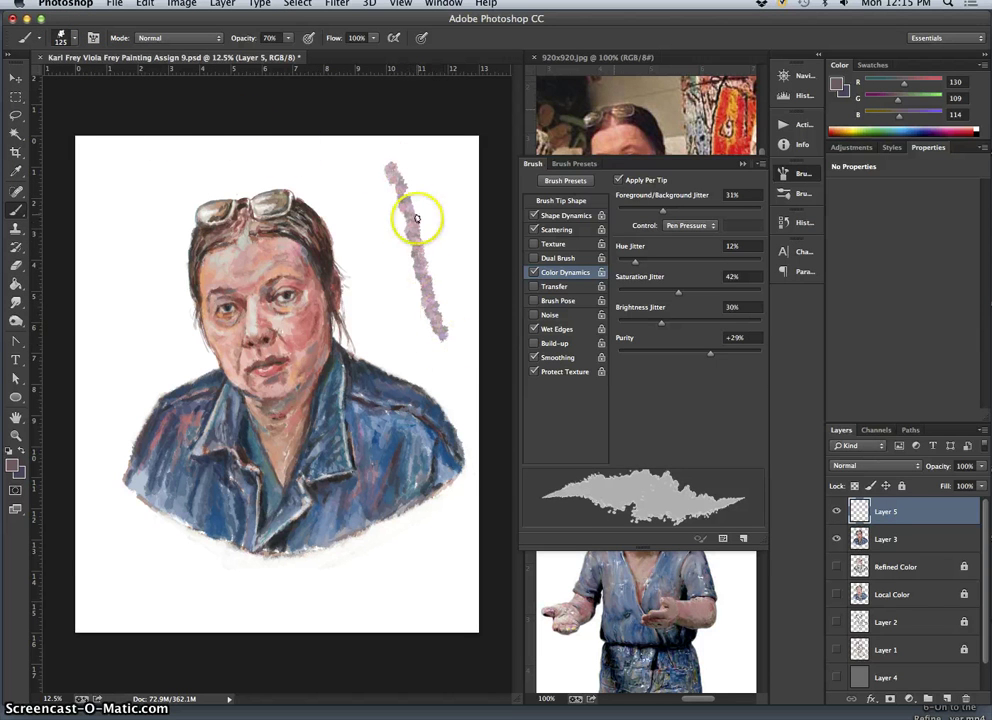
drag(412, 221, 438, 303)
key(ctrl+alt+z)
key(ctrl+alt+z)
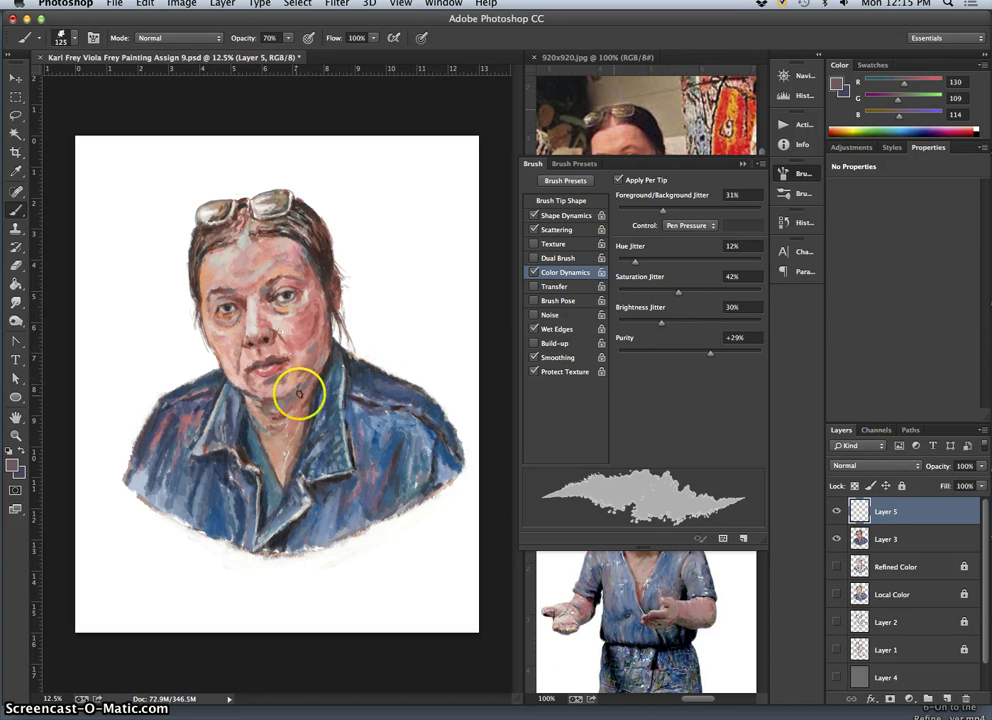
- Sign the artist's name on Layer 5 below the jacket's lower right edge, using the Brush at 33 px and 100% opacity
click(289, 38)
drag(305, 56, 312, 55)
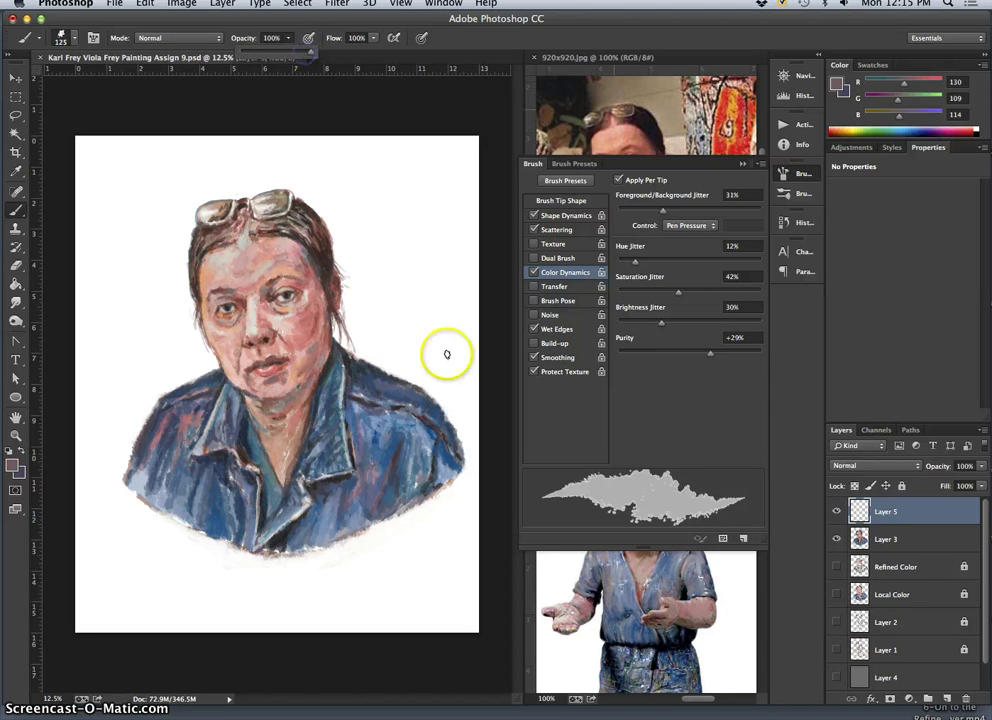
click(78, 39)
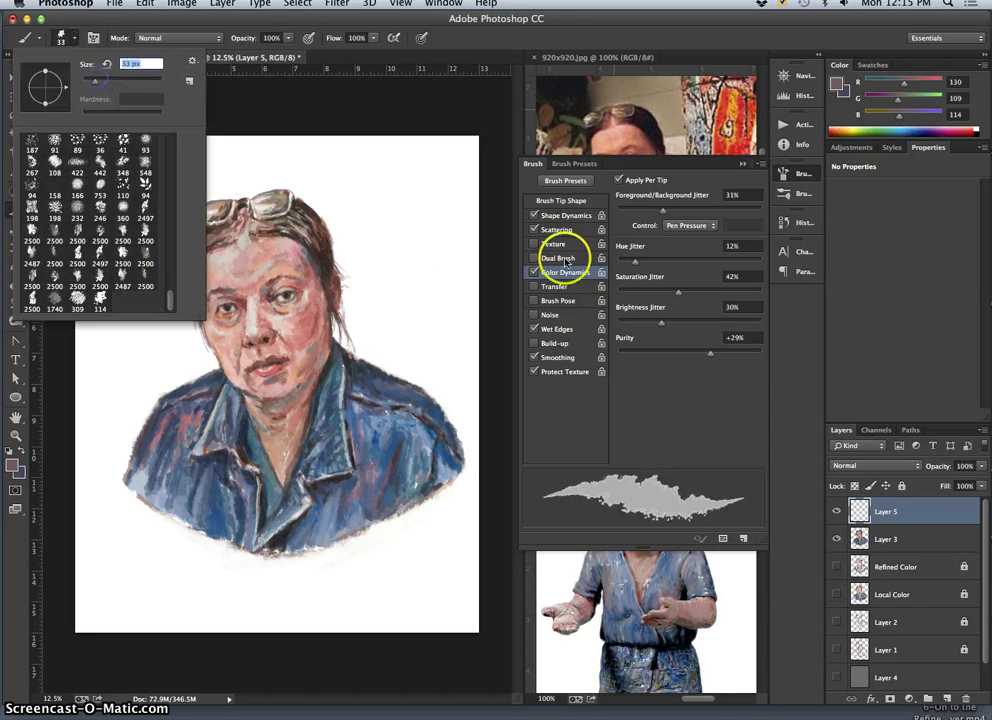
click(578, 216)
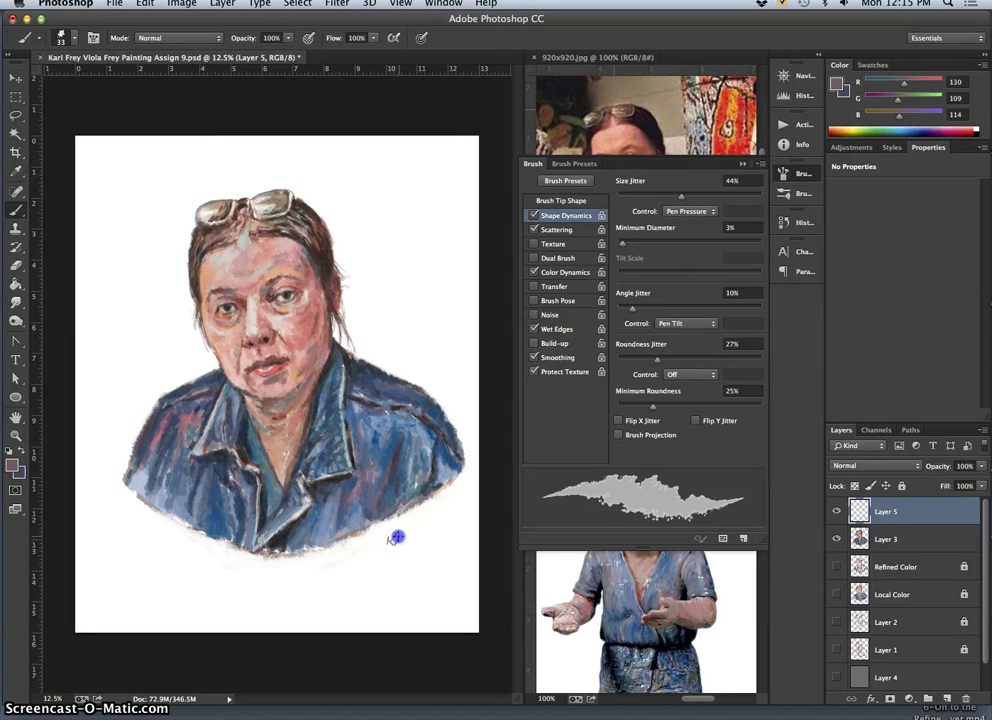
drag(405, 534, 412, 541)
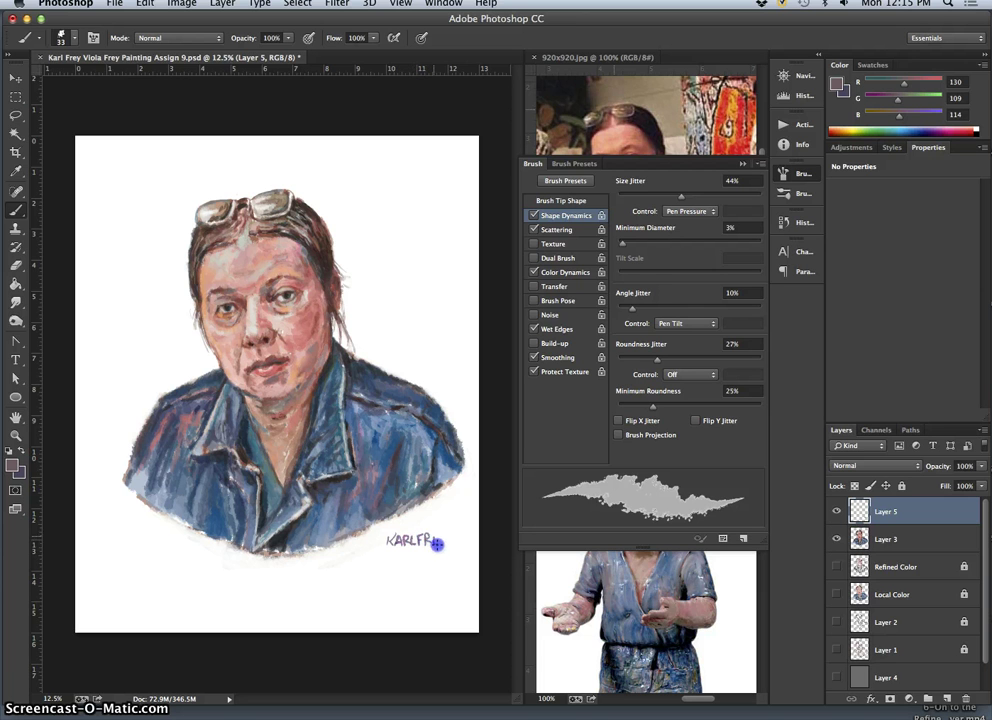
drag(443, 534, 440, 546)
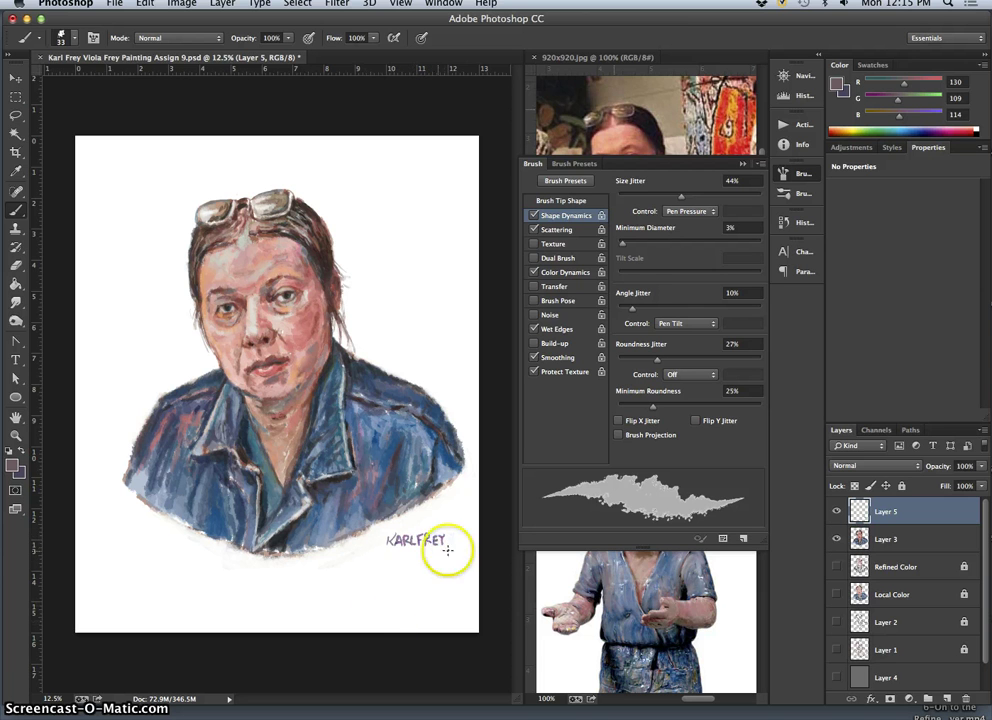